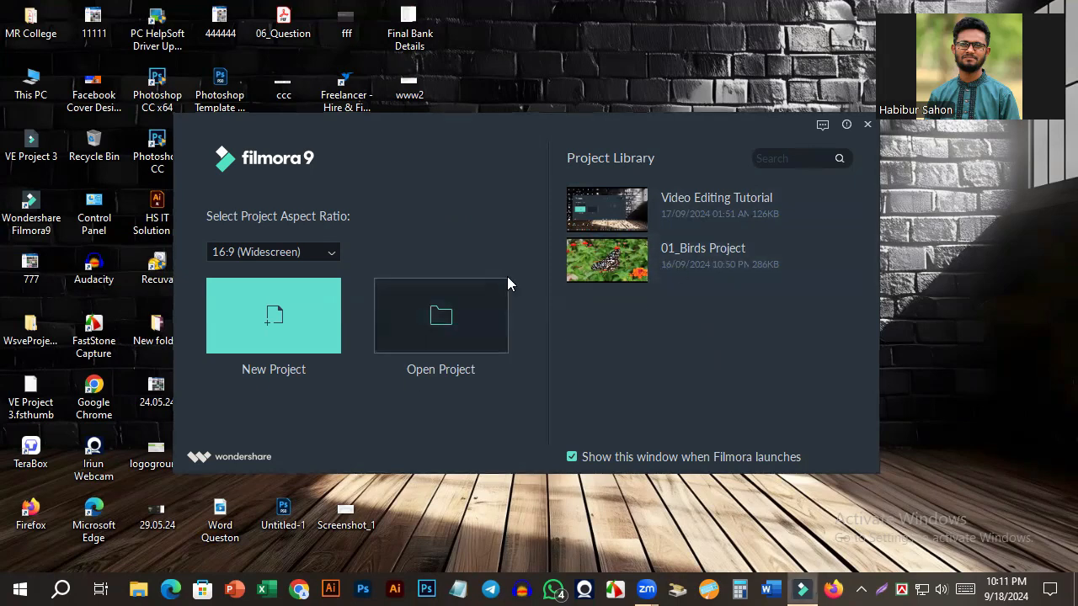
pyautogui.click(504, 283)
pyautogui.click(72, 133)
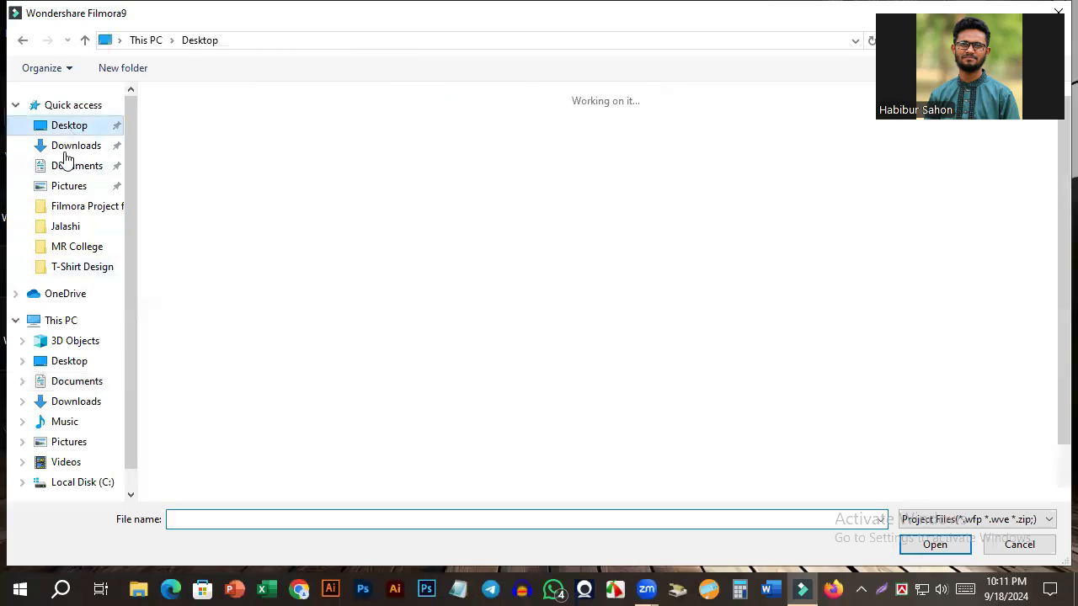
pyautogui.click(247, 240)
pyautogui.doubleClick(245, 234)
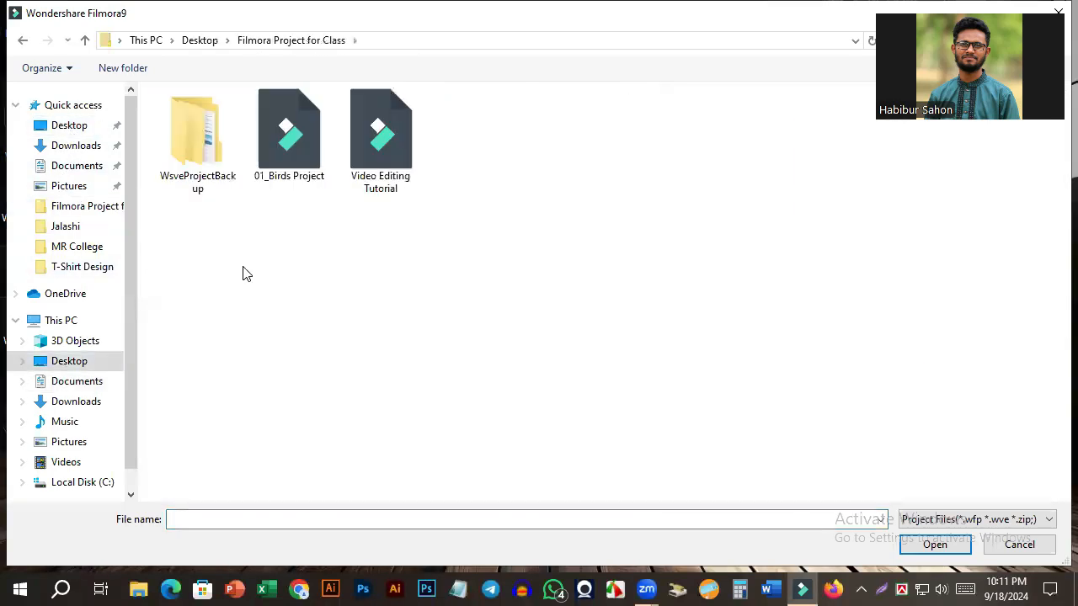
pyautogui.click(290, 172)
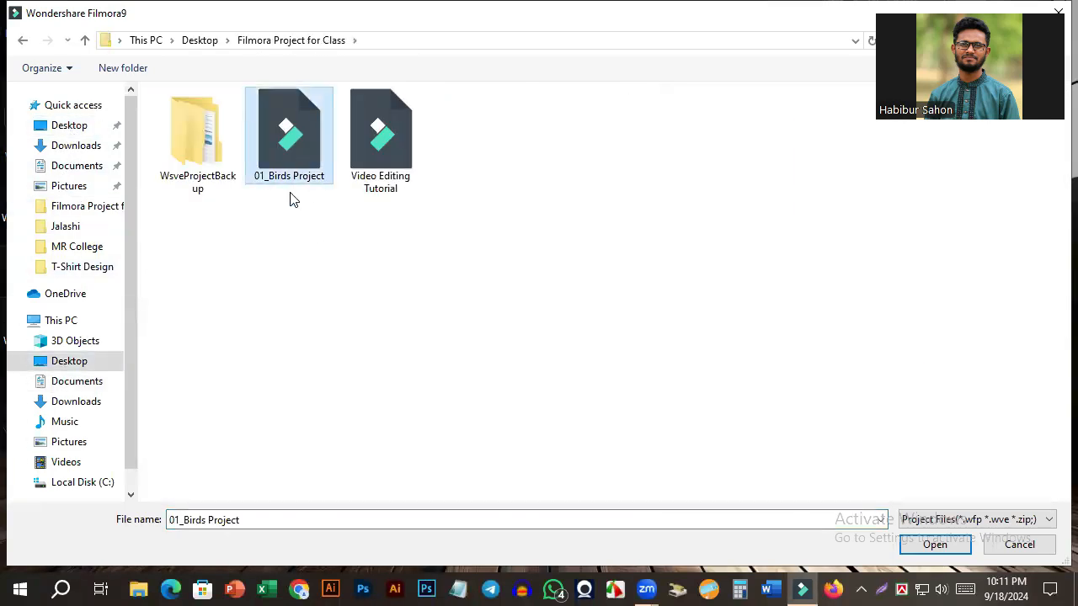
pyautogui.click(357, 172)
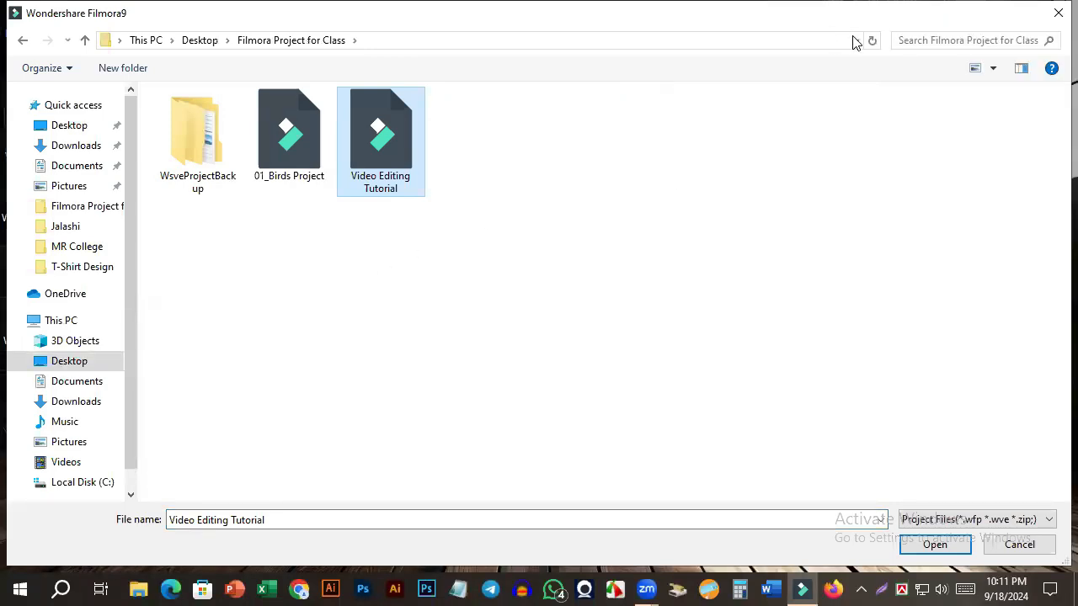
pyautogui.click(507, 211)
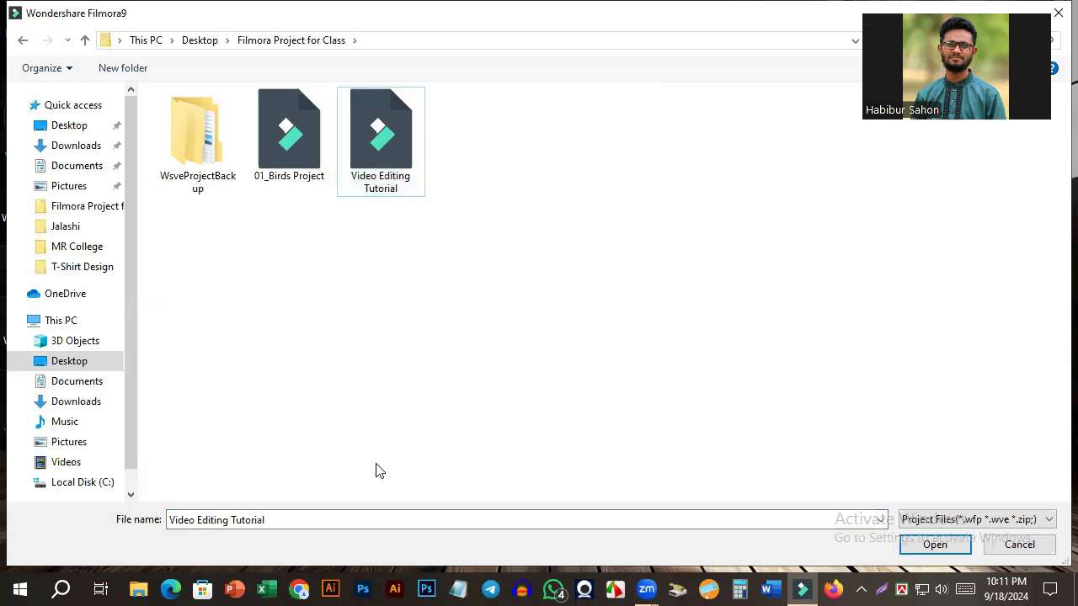
pyautogui.press('Escape')
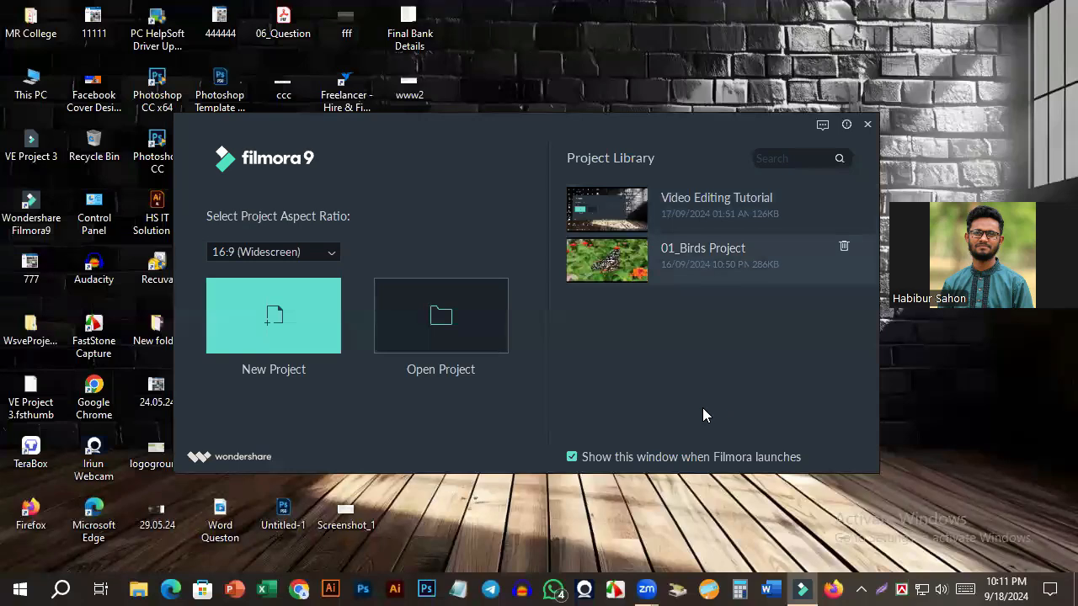
# Step: Open 01_Birds Project from the project library and dismiss the Message Center
pyautogui.click(686, 251)
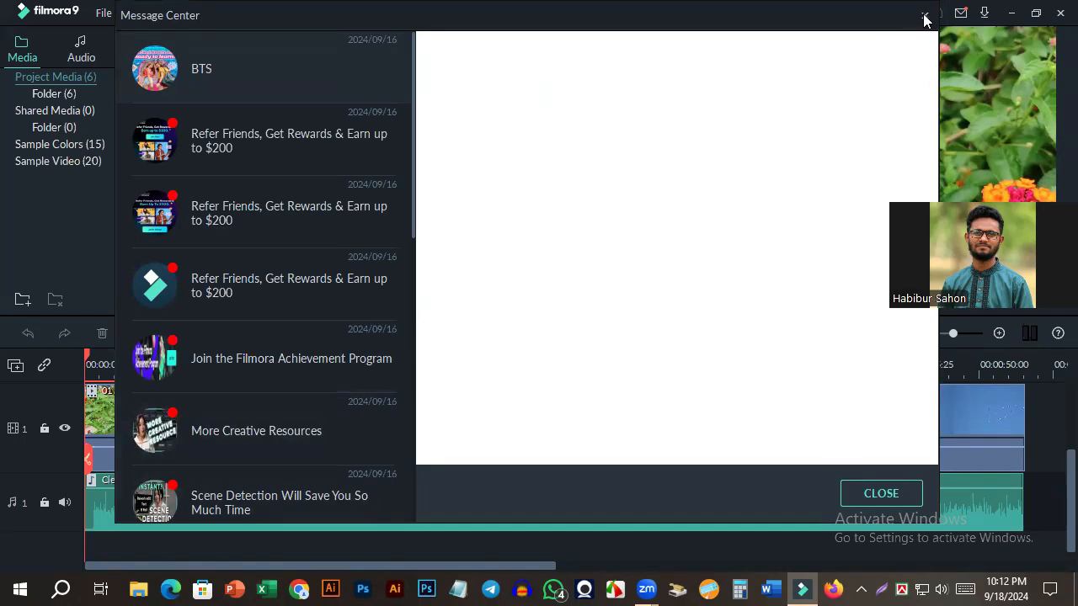
pyautogui.click(883, 493)
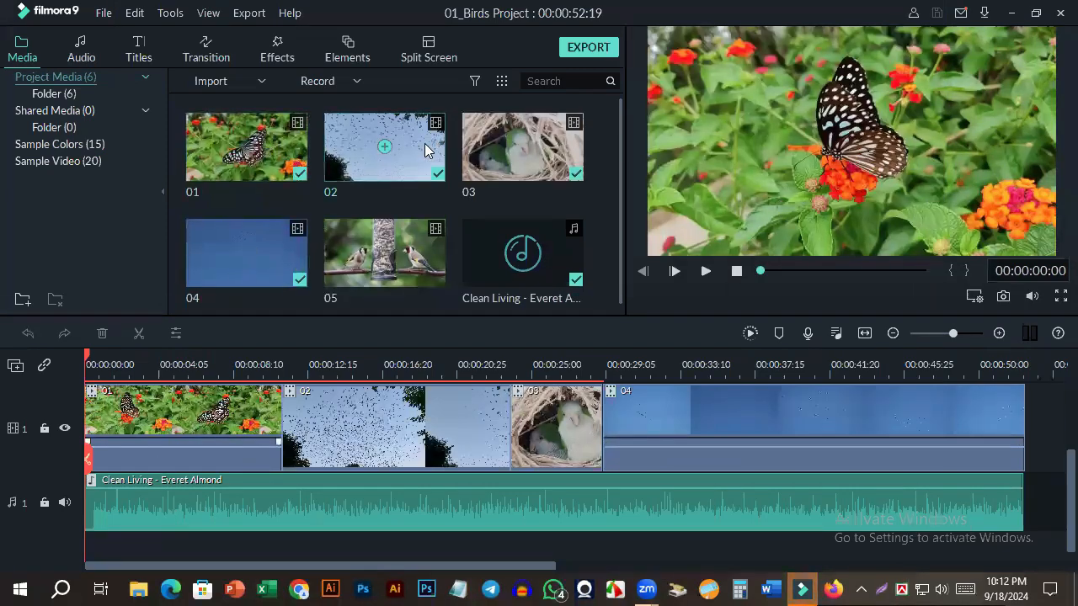
pyautogui.moveTo(620, 193); pyautogui.dragTo(620, 248)
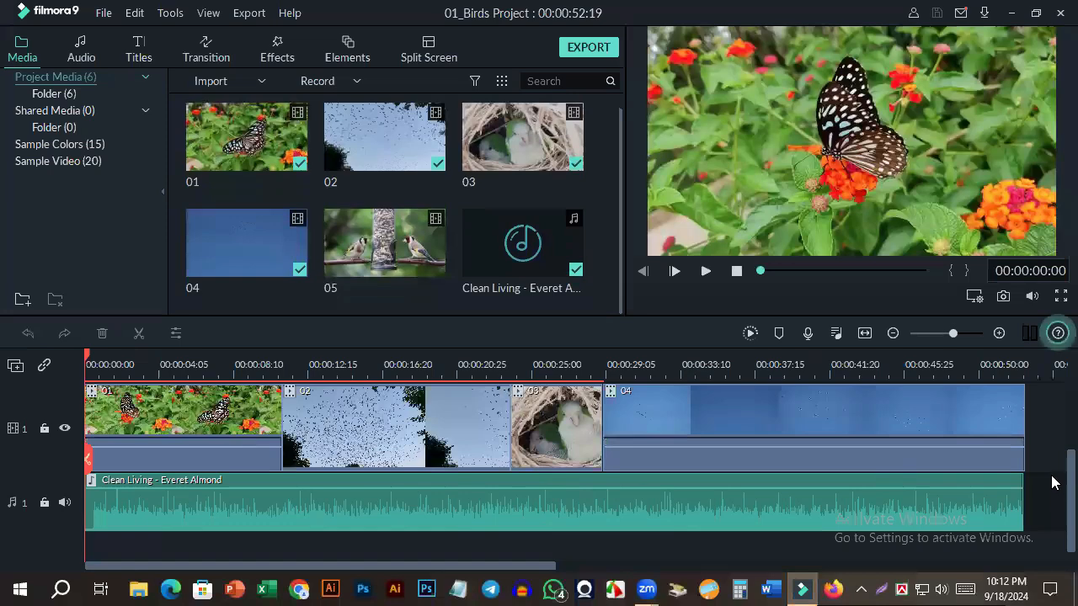
pyautogui.moveTo(145, 444)
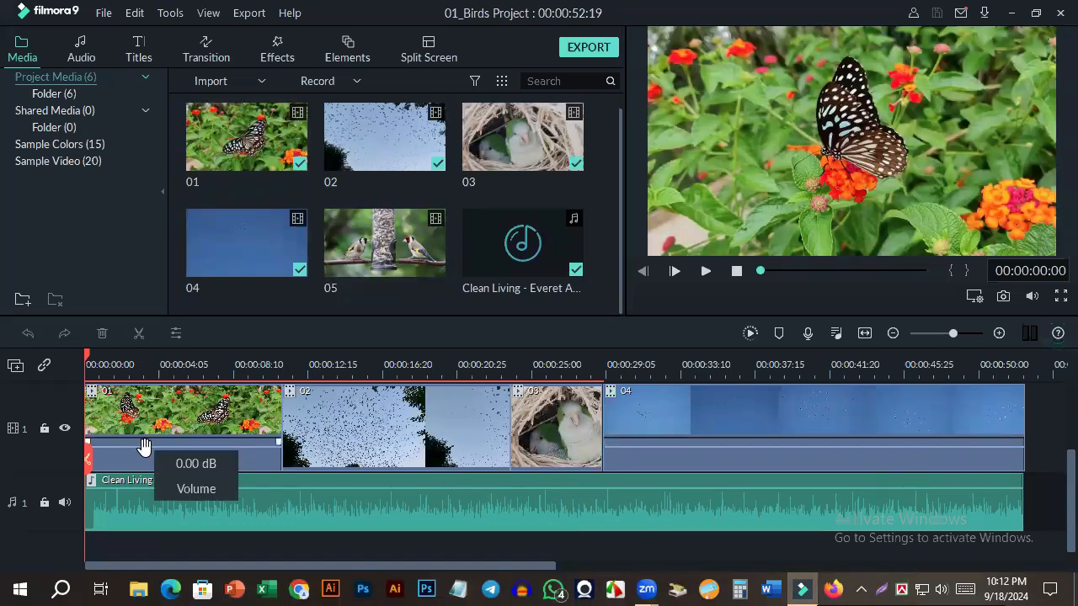
pyautogui.scroll(3, 148, 451)
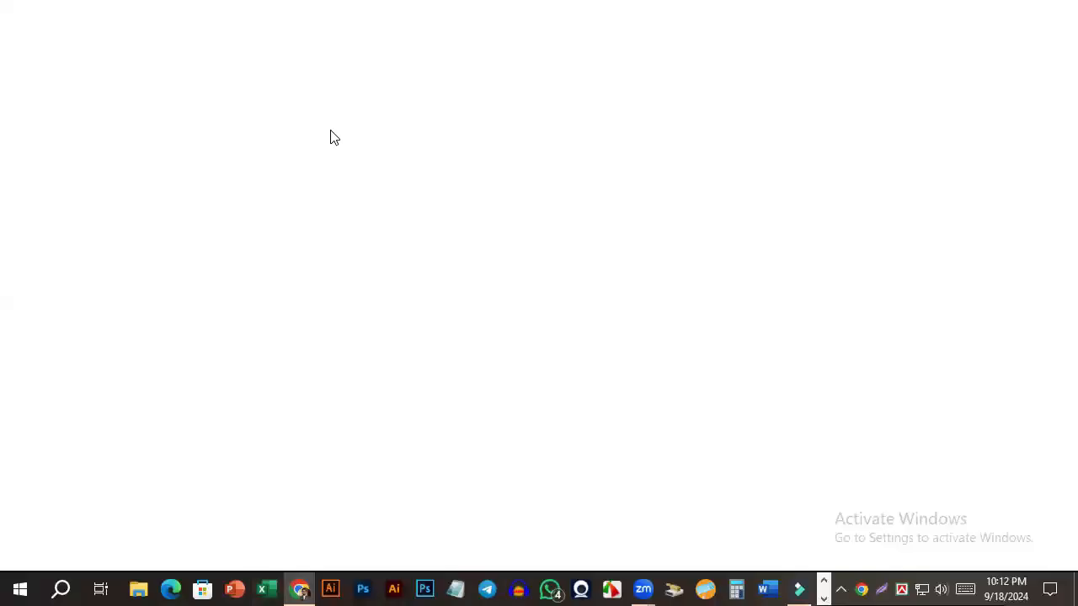
pyautogui.click(259, 53)
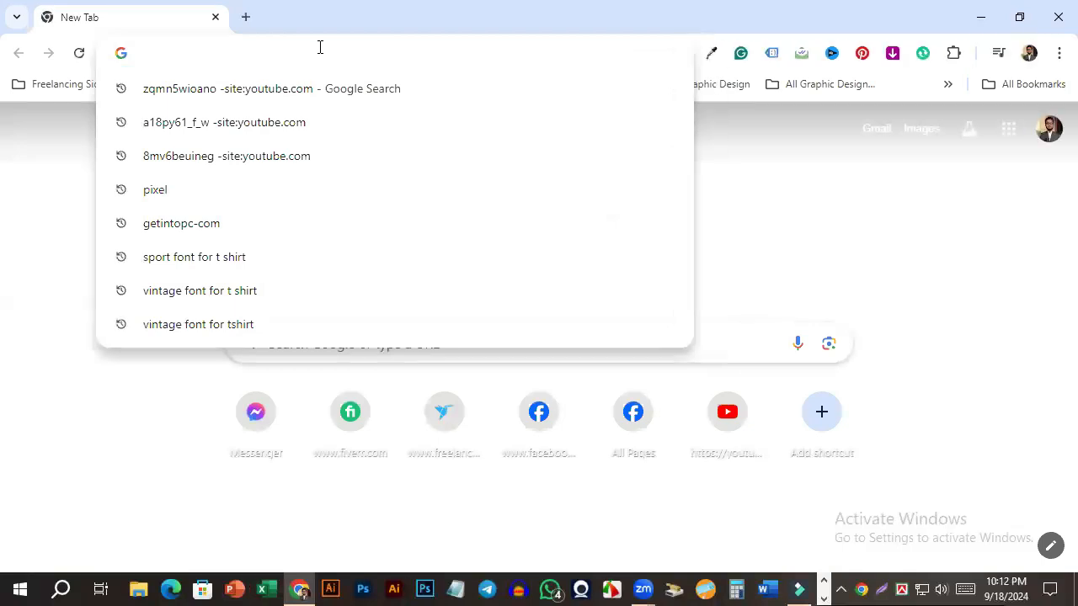
pyautogui.write('Jom')
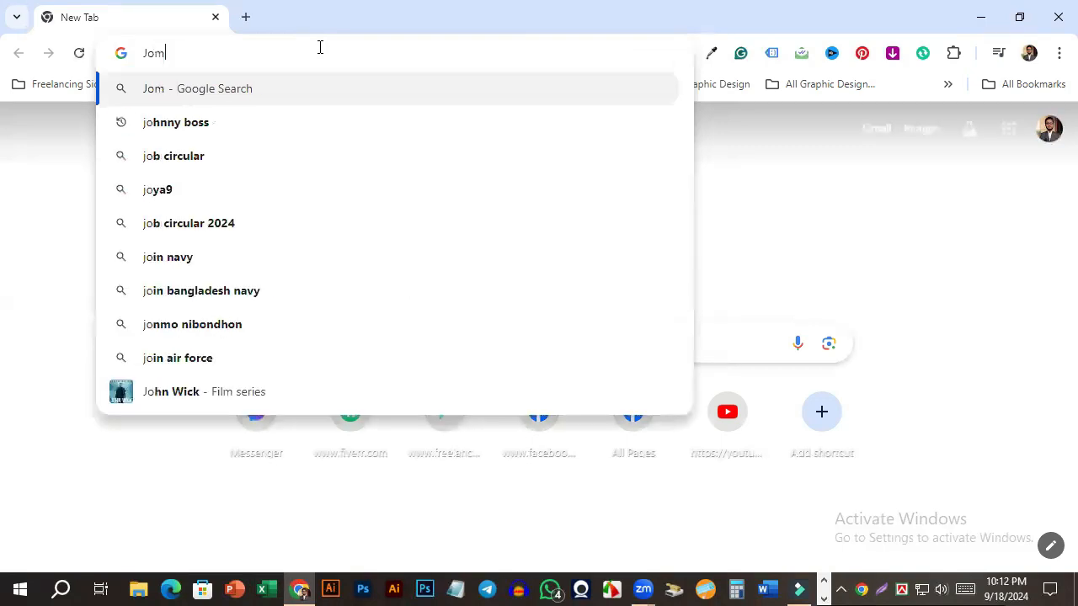
pyautogui.write('ma')
pyautogui.press('BackSpace')
pyautogui.press('BackSpace')
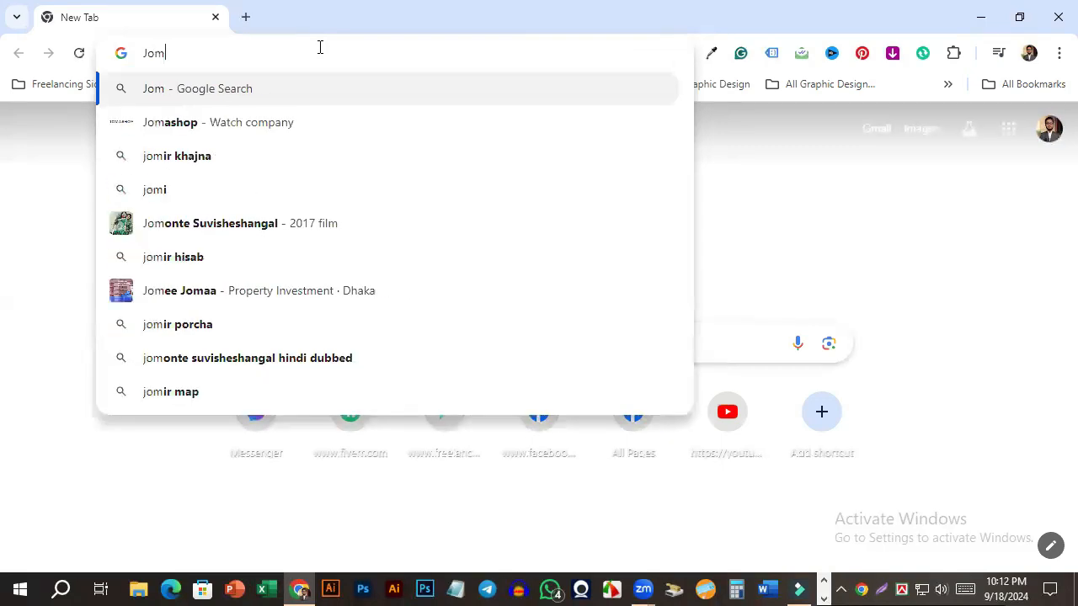
pyautogui.write('unn')
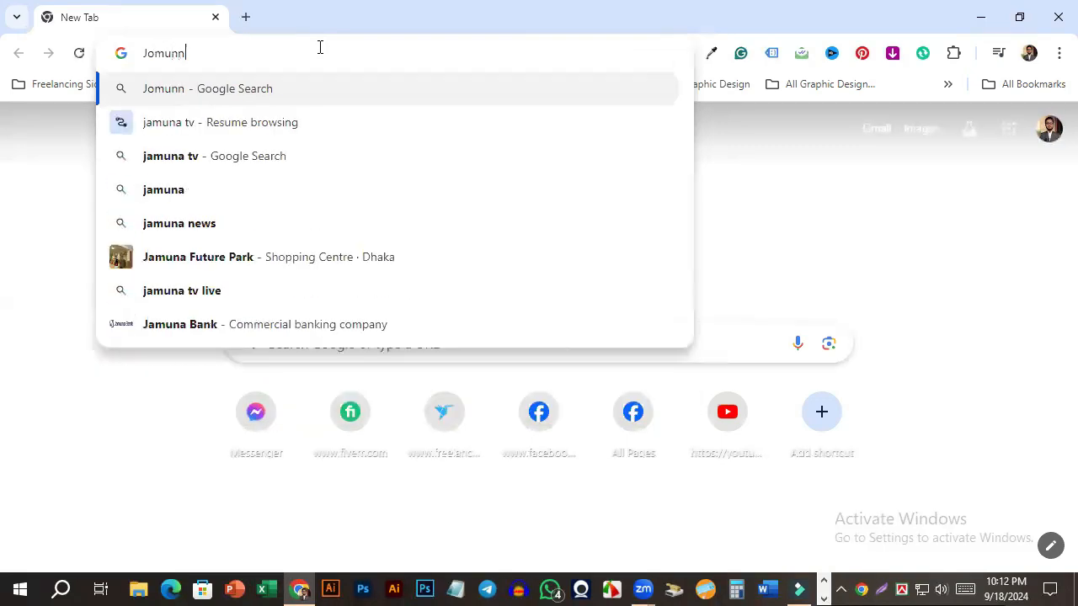
pyautogui.press('BackSpace')
pyautogui.press('Down')
pyautogui.press('Escape')
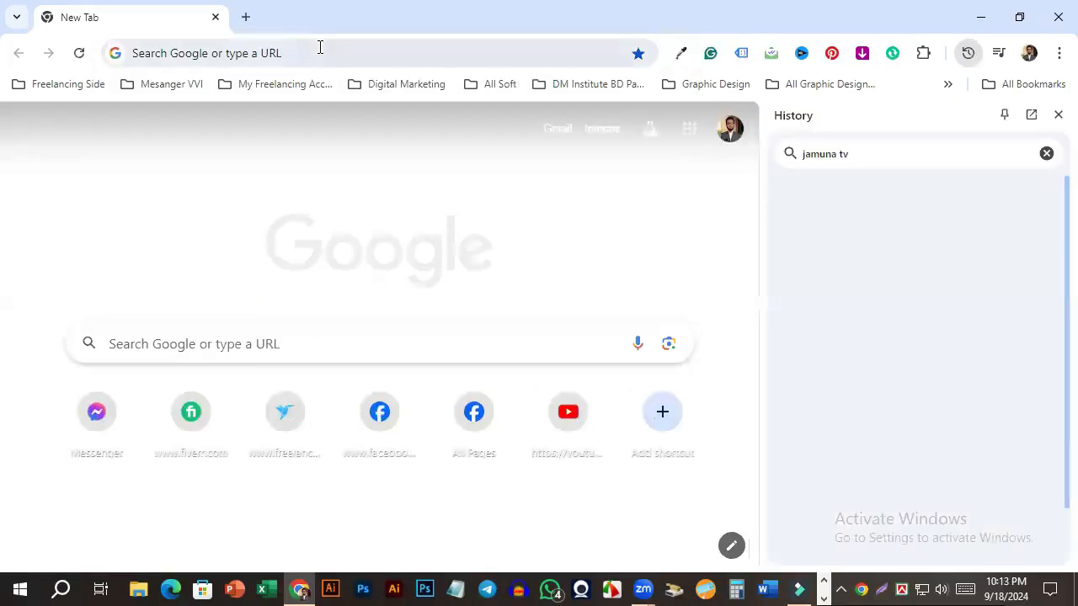
pyautogui.click(1058, 116)
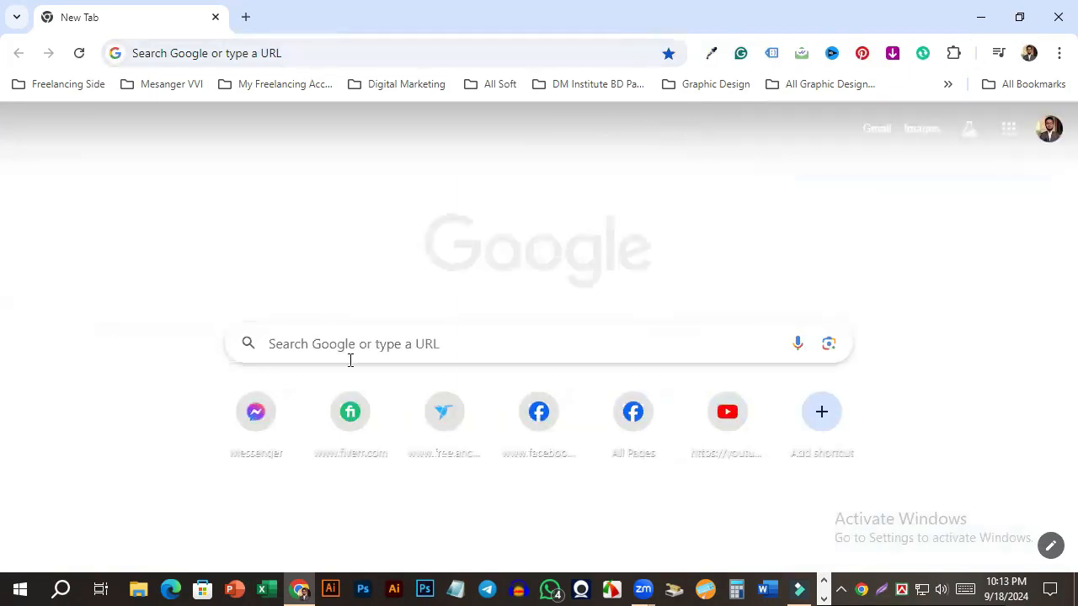
# Step: Search Google for "Jamuna tv logo png"
pyautogui.click(343, 345)
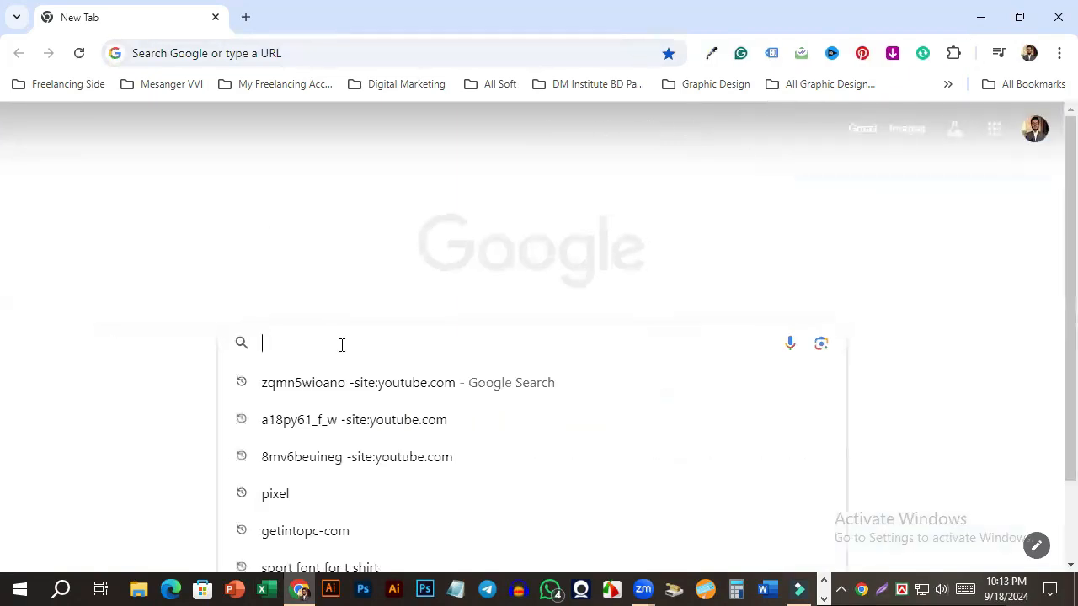
pyautogui.write('J')
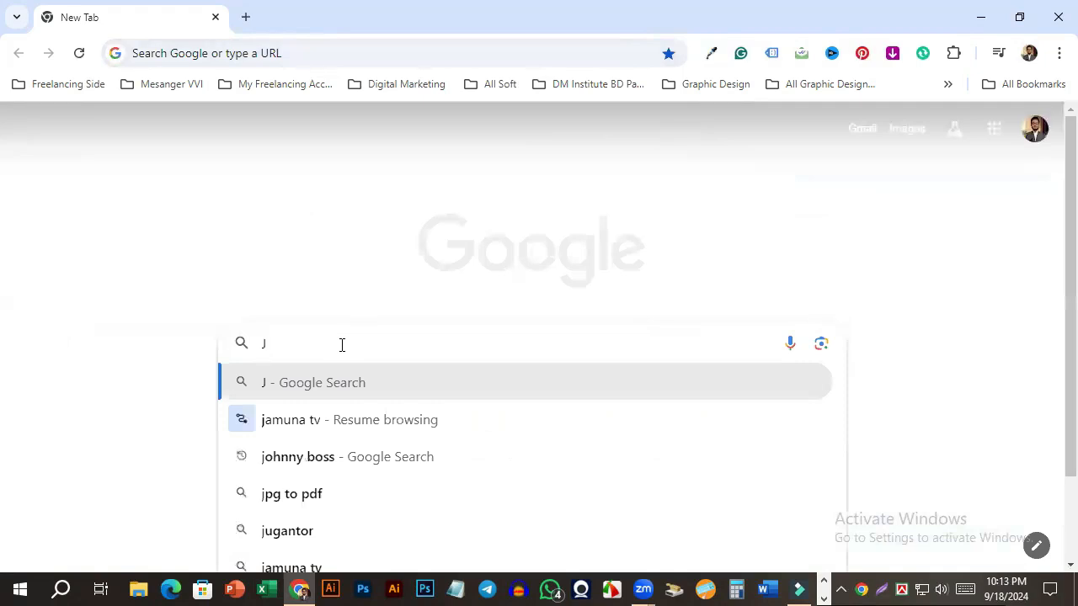
pyautogui.write('aam')
pyautogui.press('BackSpace')
pyautogui.press('BackSpace')
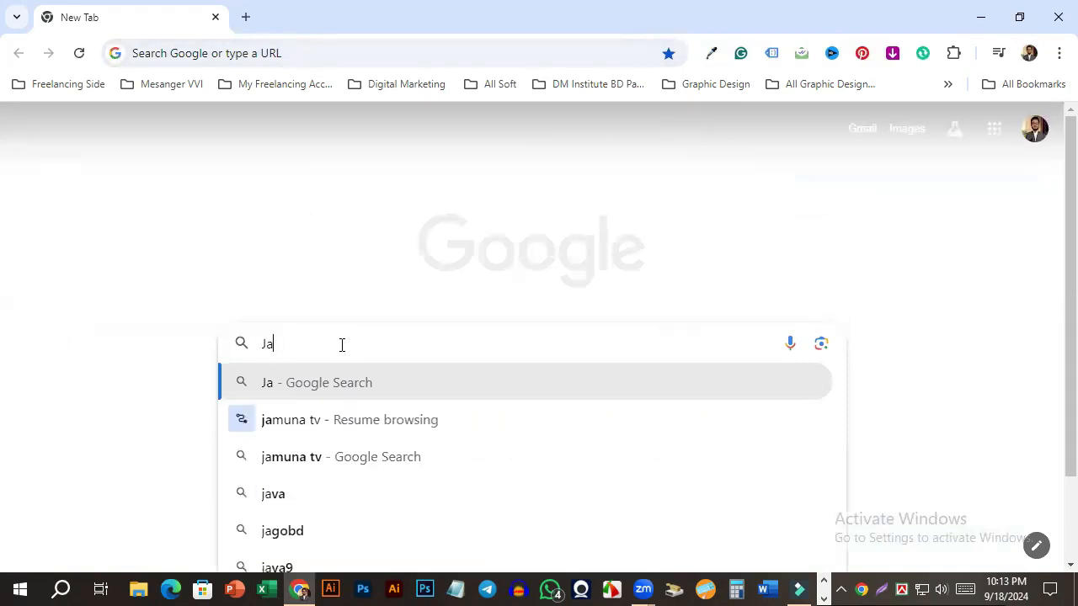
pyautogui.write('muna ')
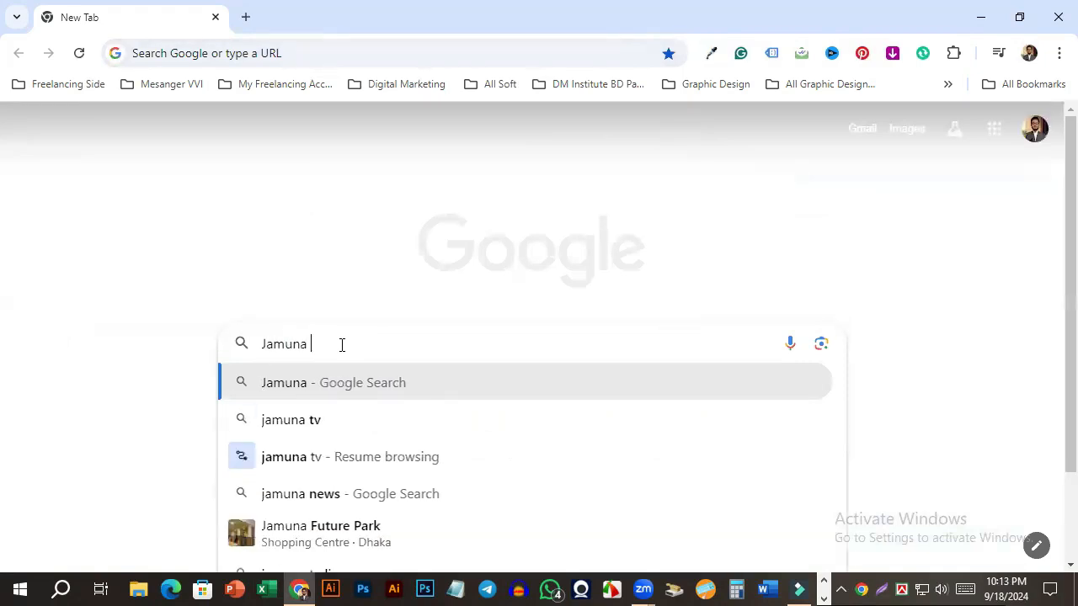
pyautogui.write('tv l')
pyautogui.press('BackSpace')
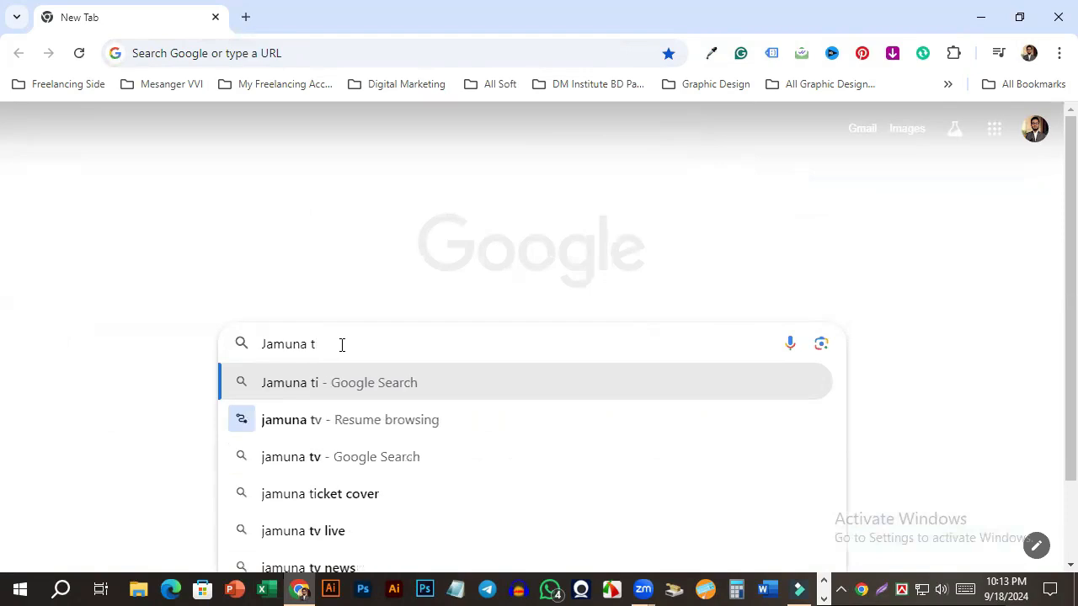
pyautogui.write('v llog')
pyautogui.press('BackSpace')
pyautogui.press('BackSpace')
pyautogui.press('BackSpace')
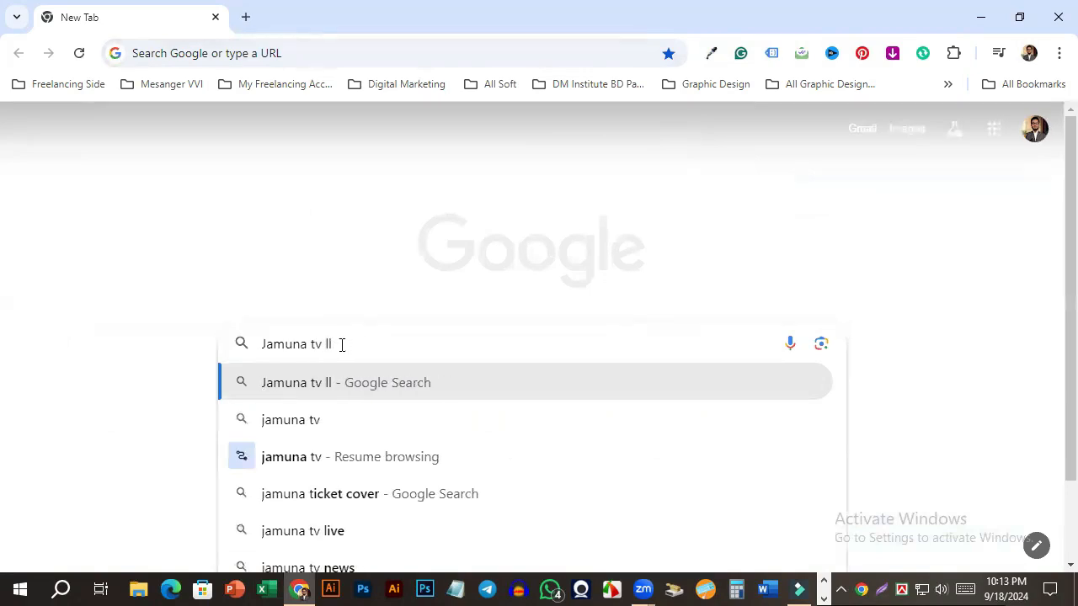
pyautogui.write('ogo png')
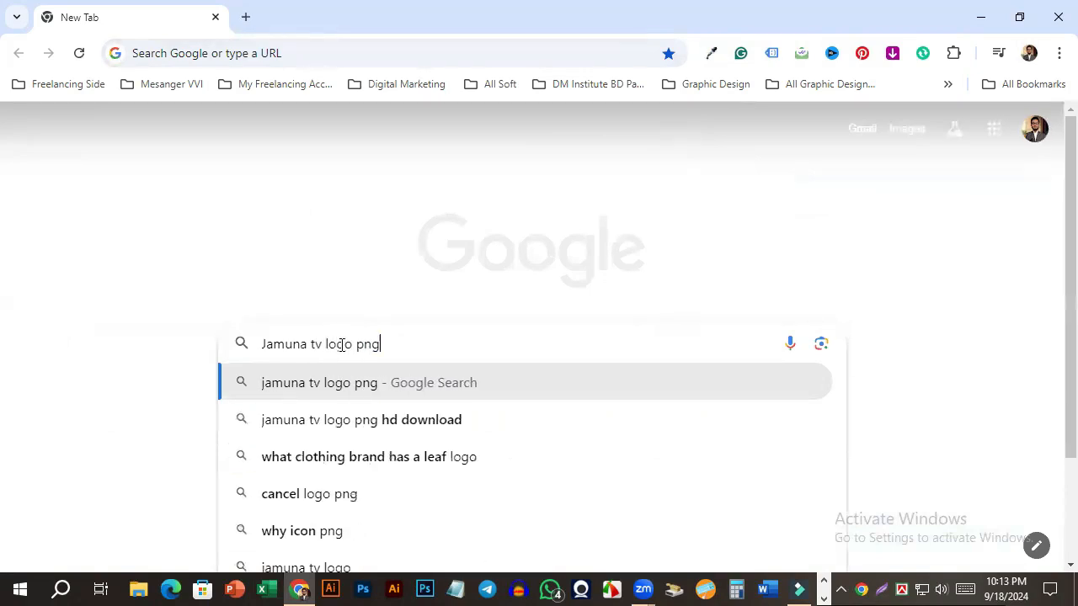
pyautogui.press('Return')
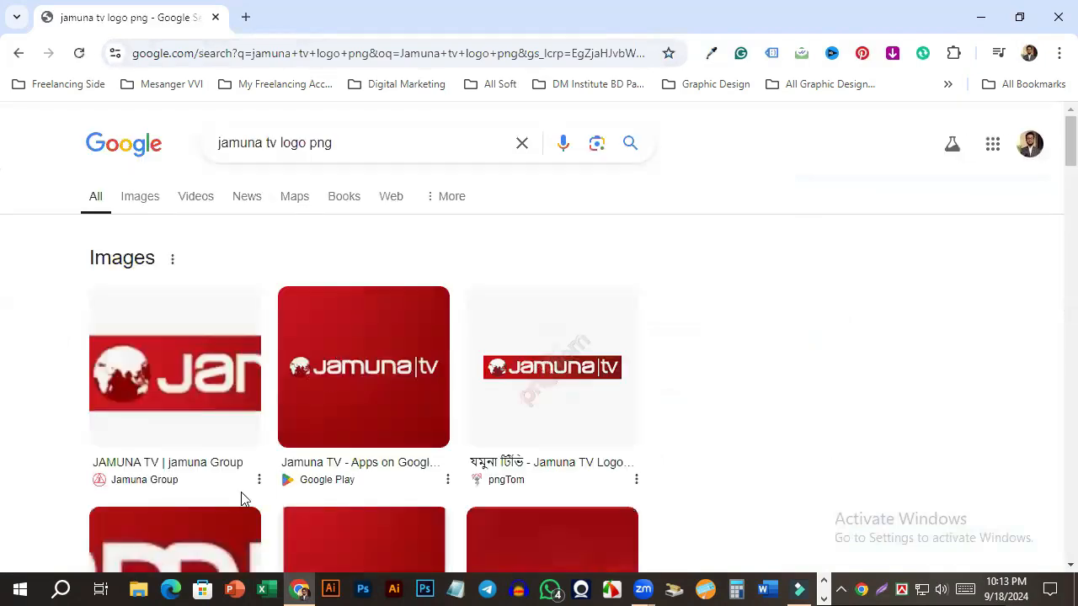
# Step: Switch the logo search to image results and browse the Jamuna TV logos
pyautogui.scroll(-1, 573, 399)
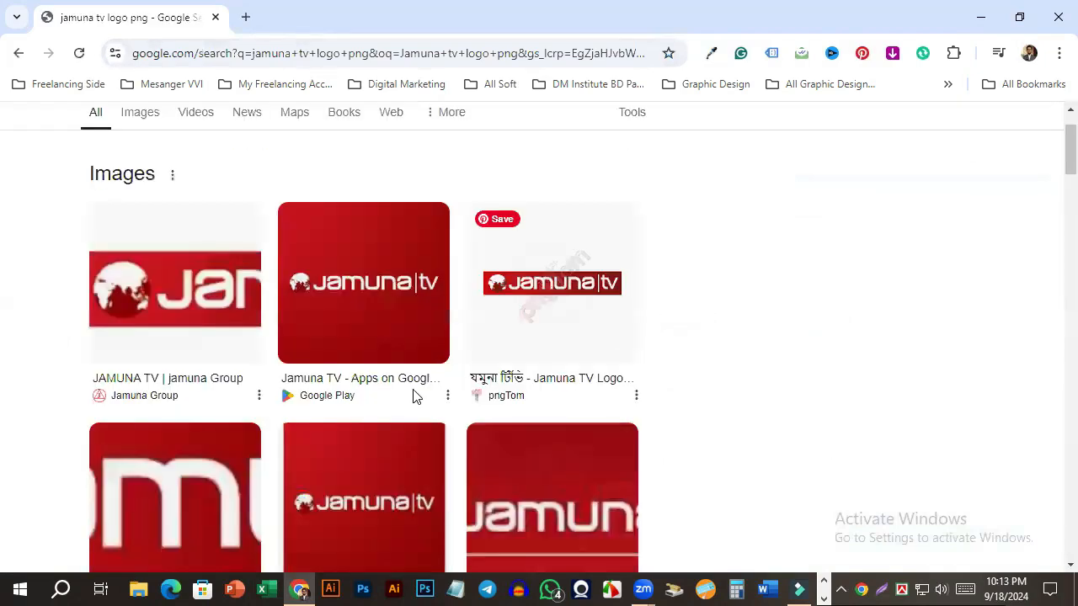
pyautogui.scroll(-2, 311, 345)
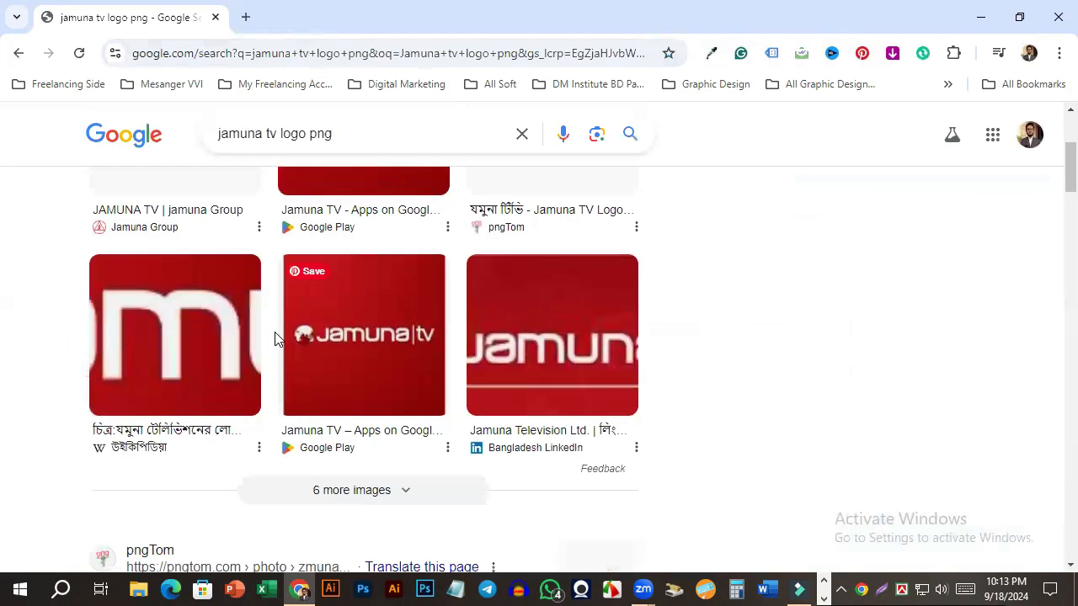
pyautogui.scroll(3, 278, 338)
pyautogui.click(139, 199)
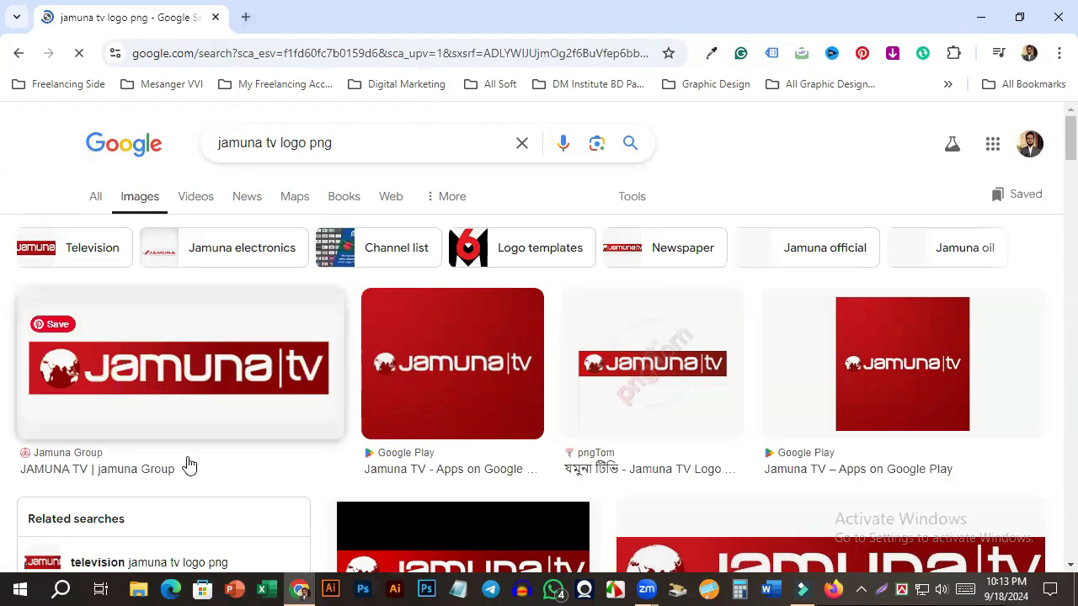
pyautogui.scroll(-3, 188, 464)
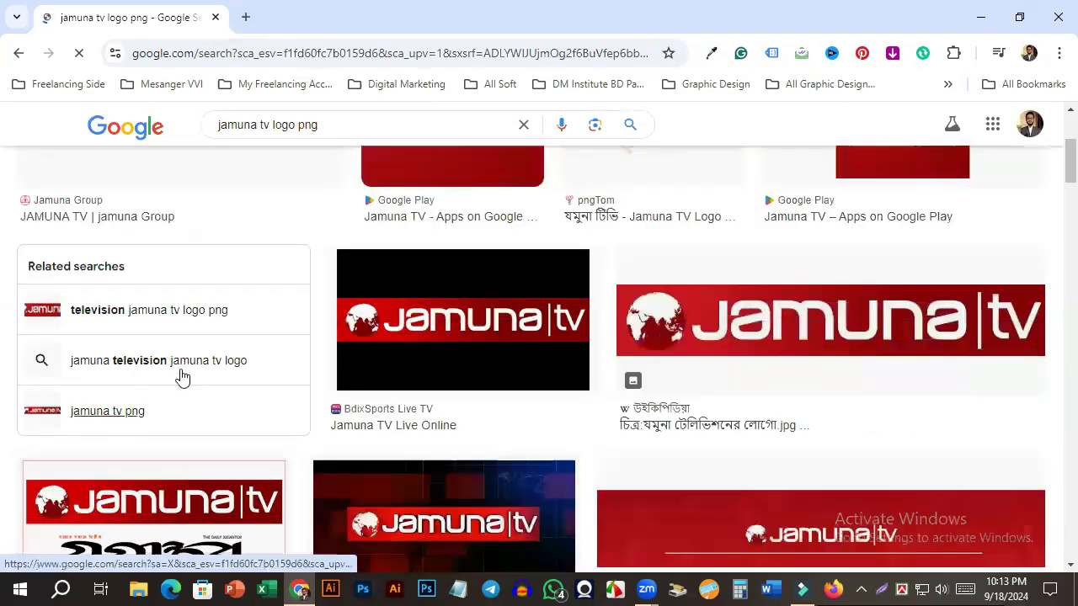
pyautogui.scroll(3, 178, 378)
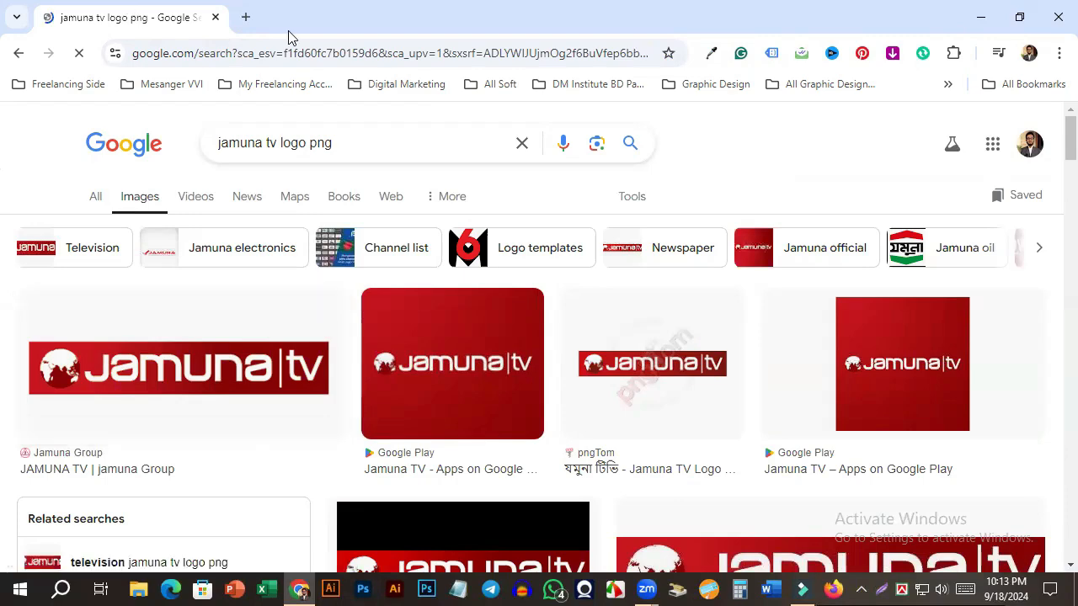
# Step: Preview the Jamuna Group version of the logo and save it as a PNG image in the Downloads folder
pyautogui.middleClick(334, 362)
pyautogui.scroll(-4, 231, 426)
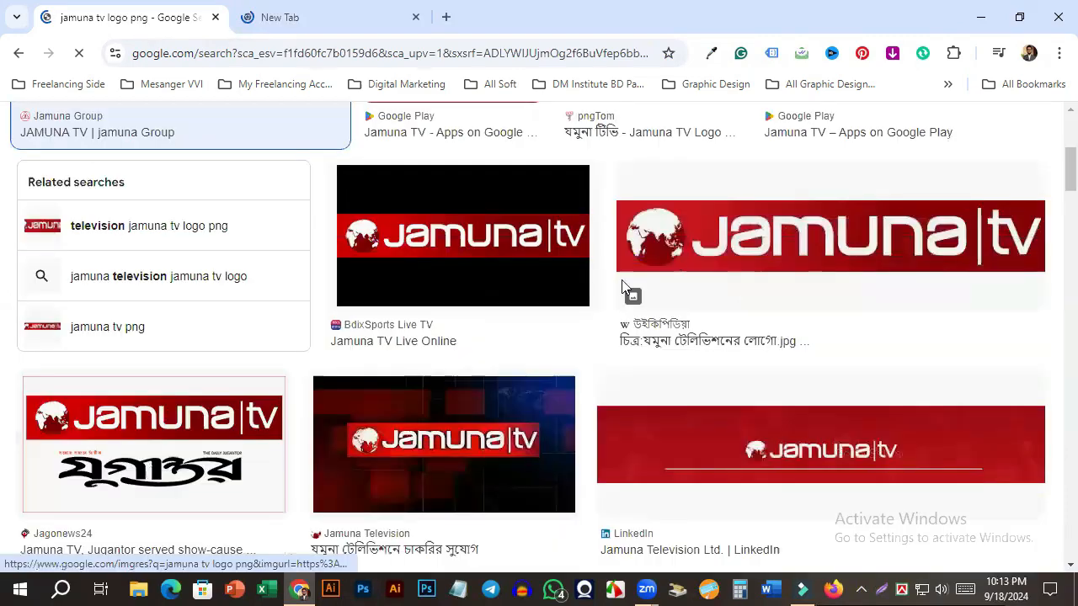
pyautogui.scroll(2, 780, 397)
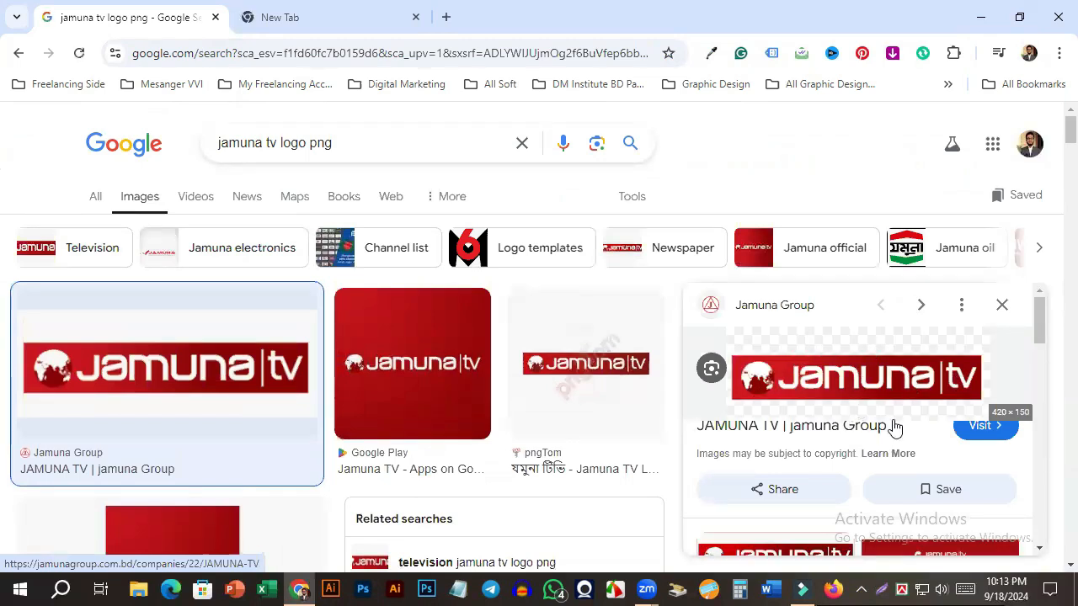
pyautogui.rightClick(844, 386)
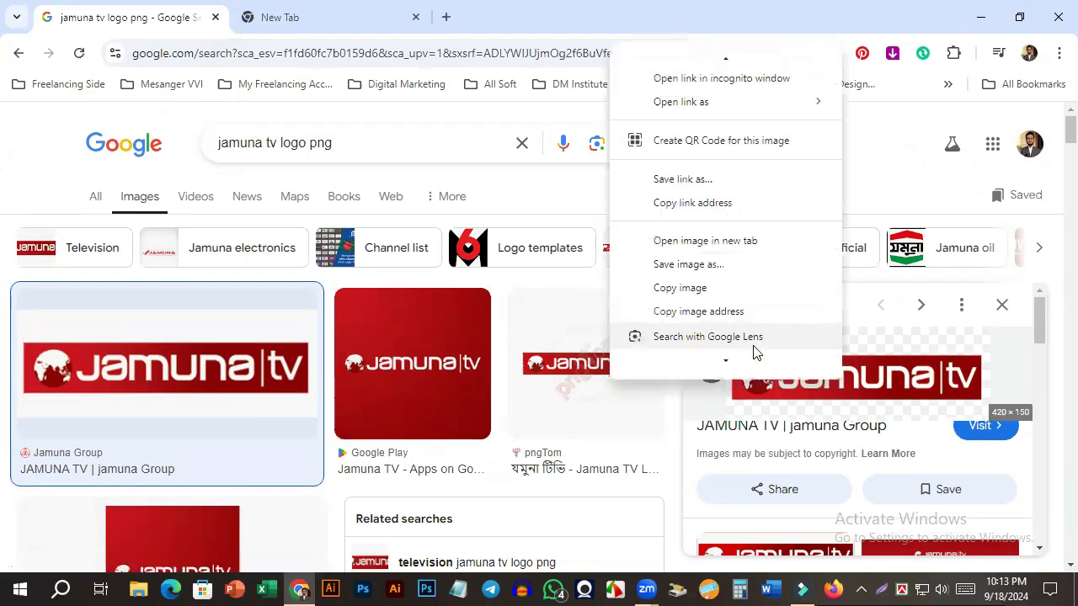
pyautogui.click(758, 281)
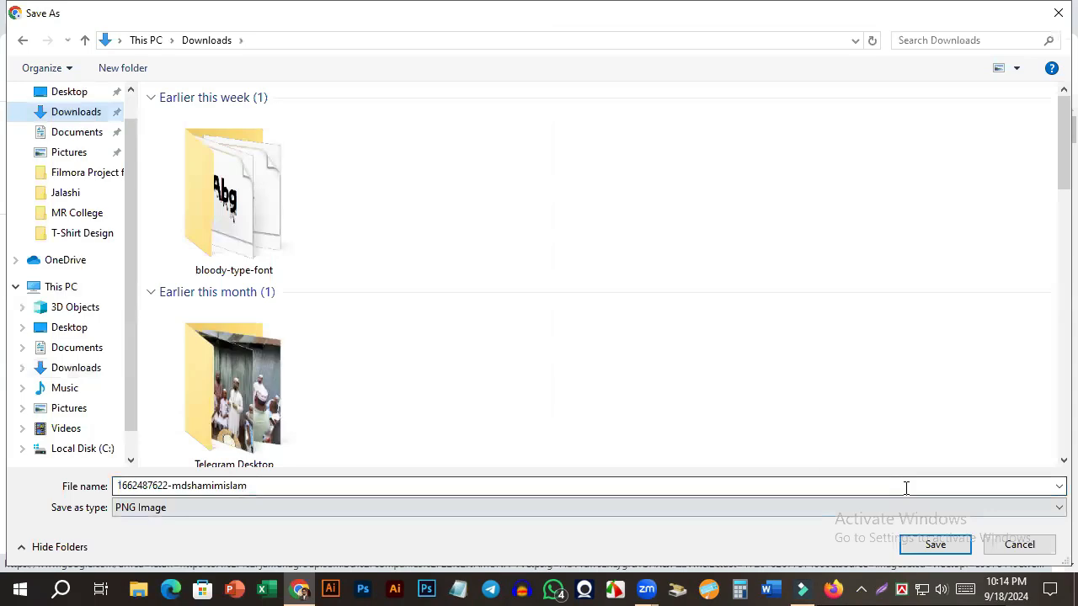
pyautogui.click(936, 546)
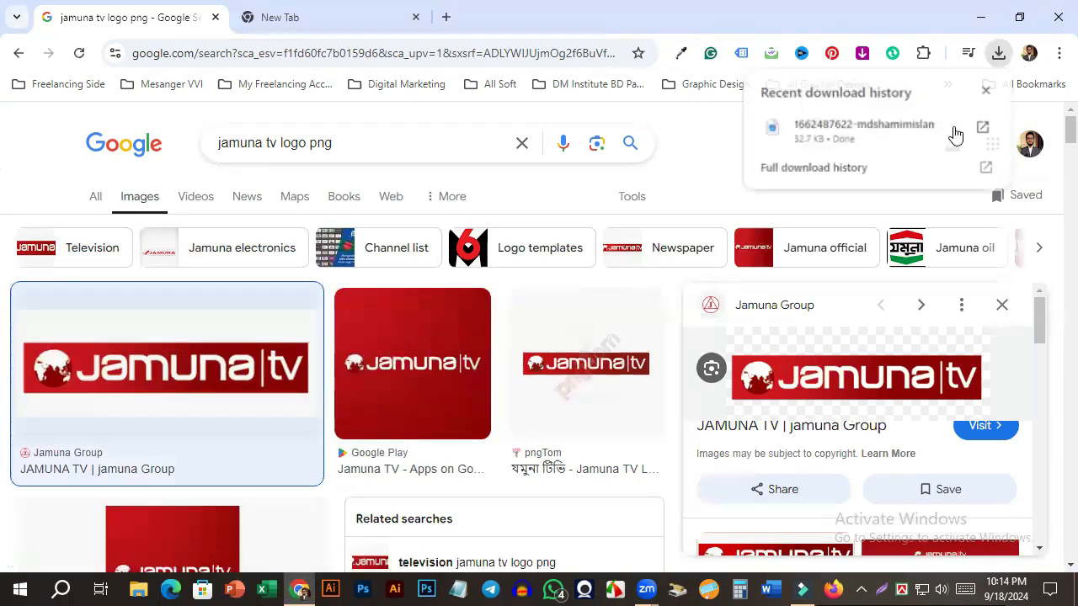
# Step: Open the downloaded Jamuna TV logo, inspect it enlarged, close it, and view its file in the Downloads folder
pyautogui.click(954, 134)
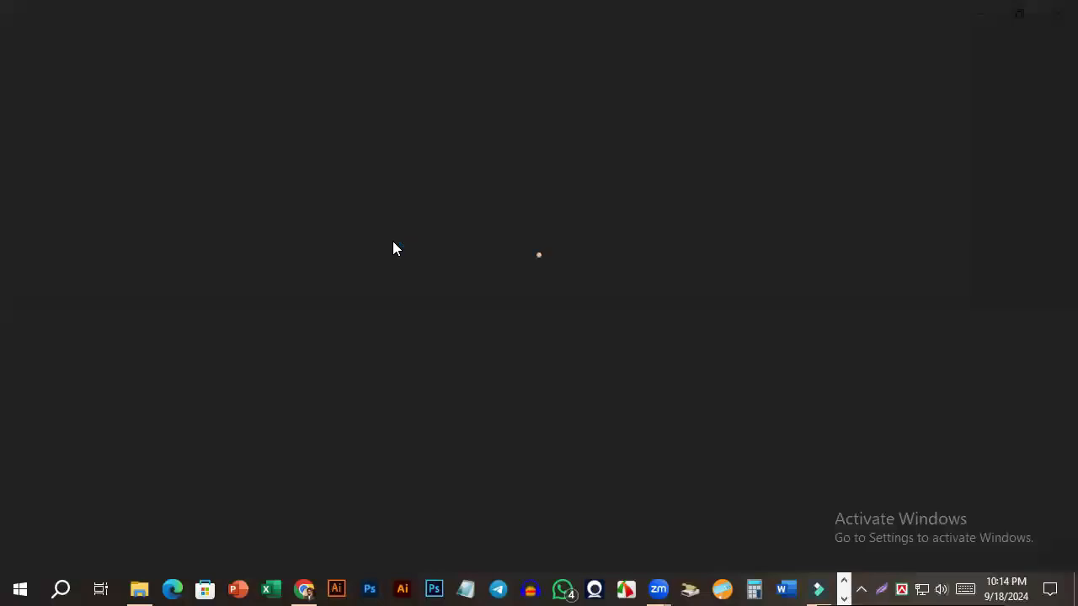
pyautogui.scroll(3, 469, 315)
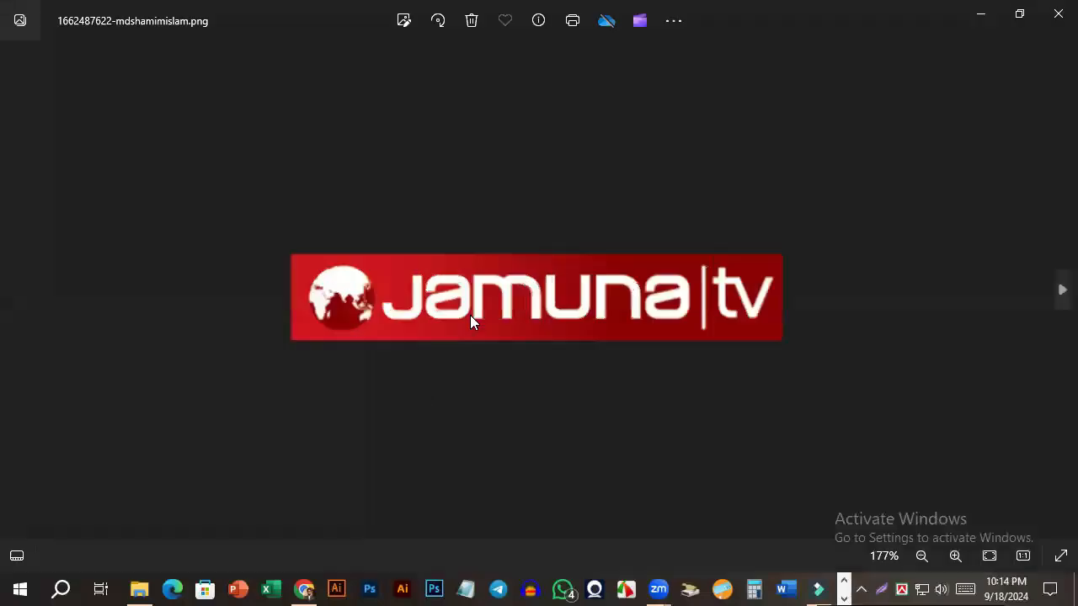
pyautogui.scroll(1, 863, 273)
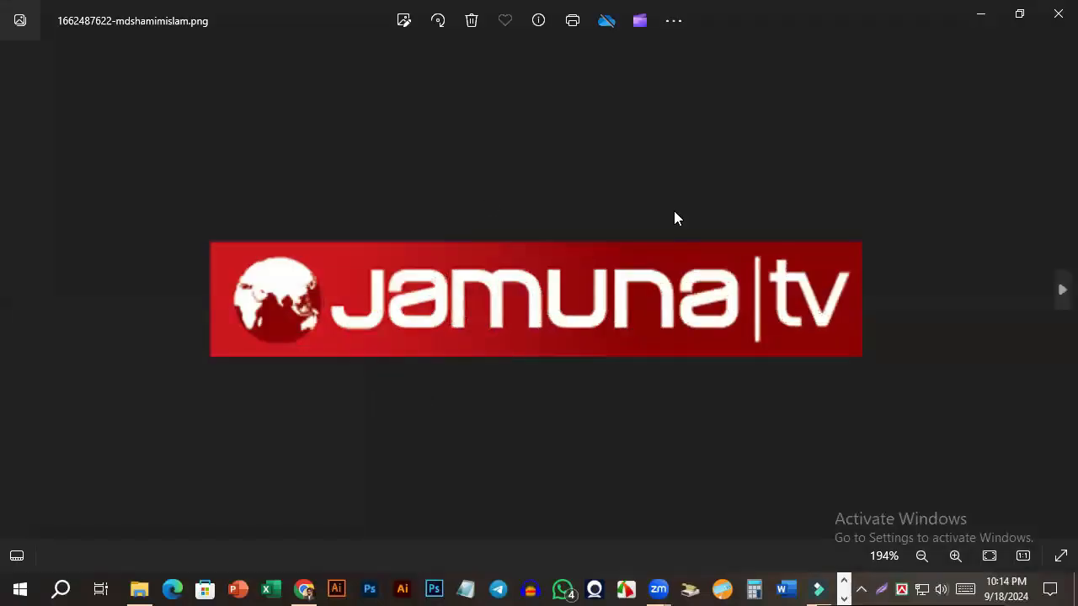
pyautogui.scroll(-6, 1011, 94)
pyautogui.click(1053, 11)
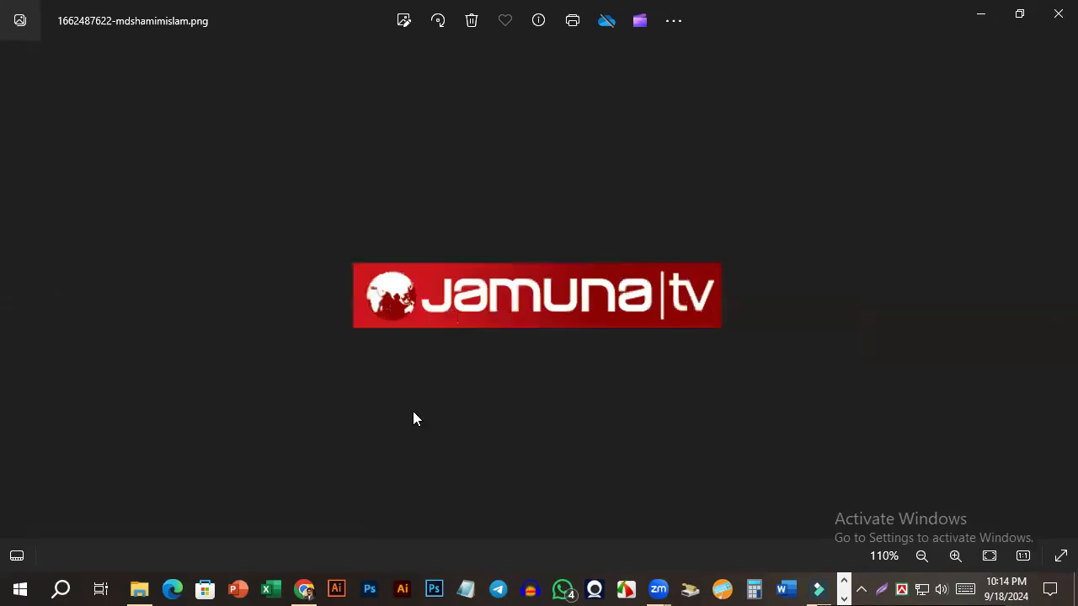
pyautogui.click(264, 305)
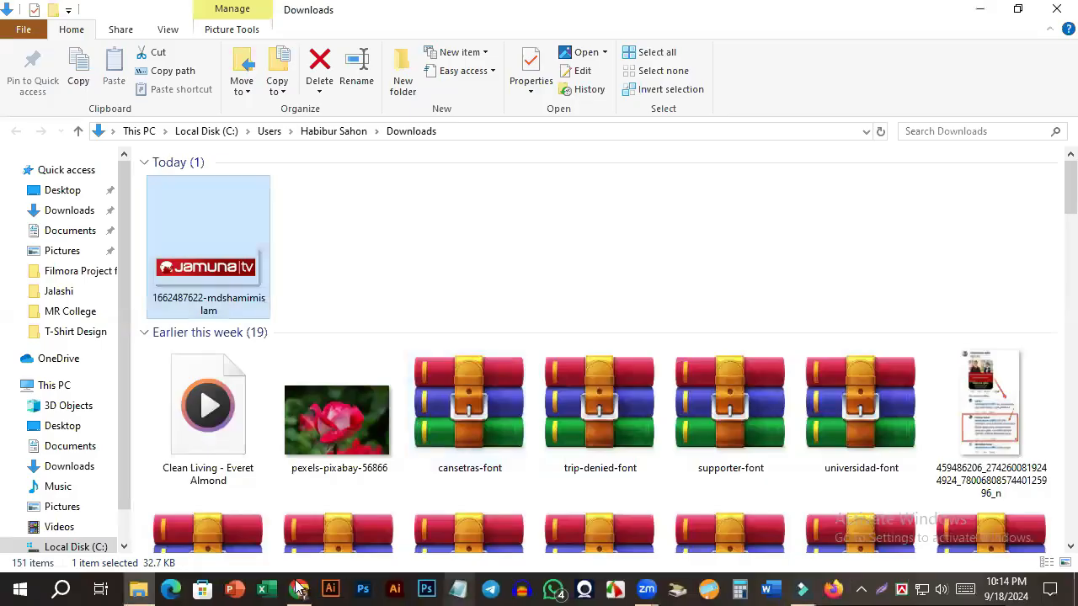
# Step: Switch to Filmora9 and preview clip 05 from the project media
pyautogui.click(803, 587)
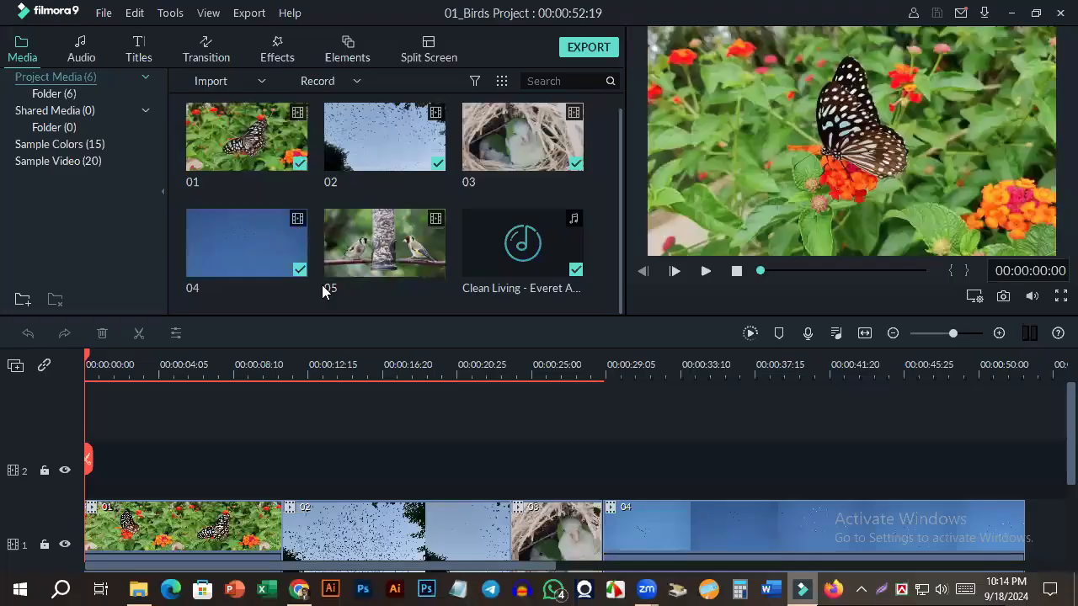
pyautogui.click(421, 294)
pyautogui.press('space')
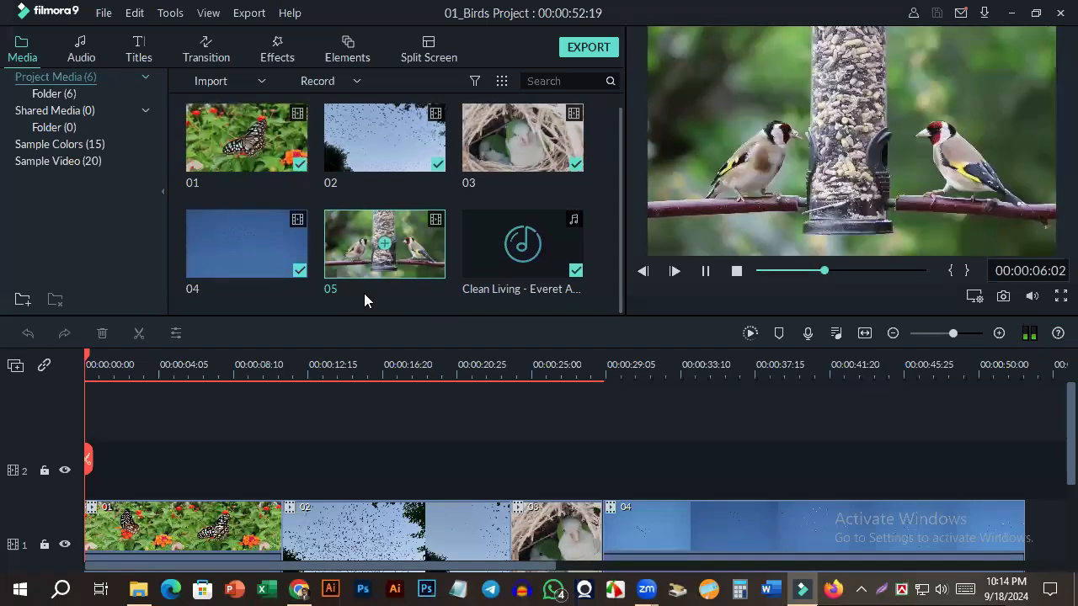
pyautogui.rightClick(365, 294)
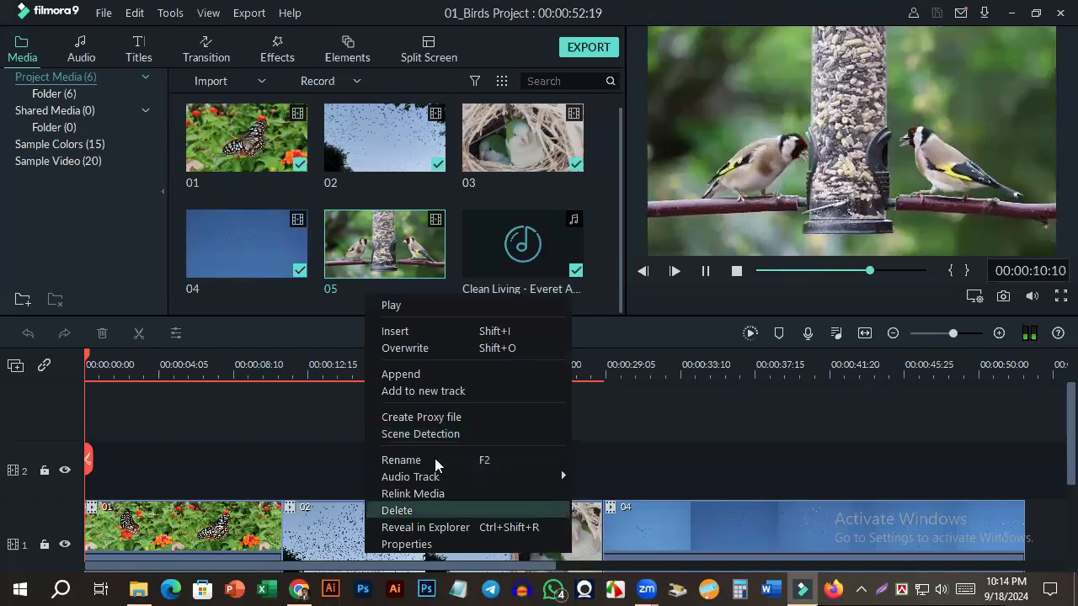
pyautogui.click(462, 224)
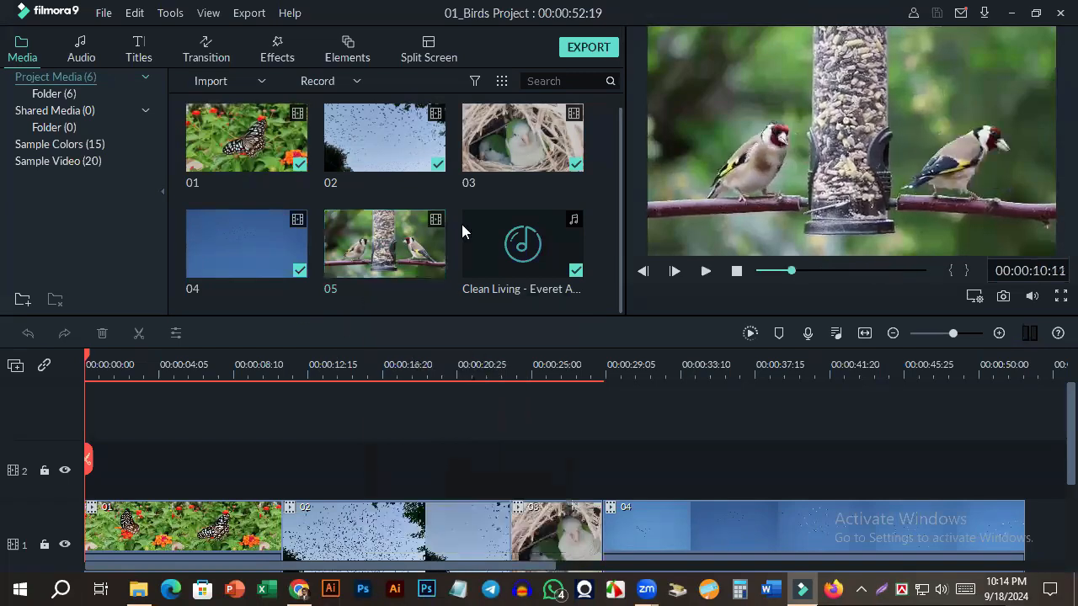
# Step: Import the Jamuna TV logo image from the Downloads folder into the project media
pyautogui.scroll(1, 372, 271)
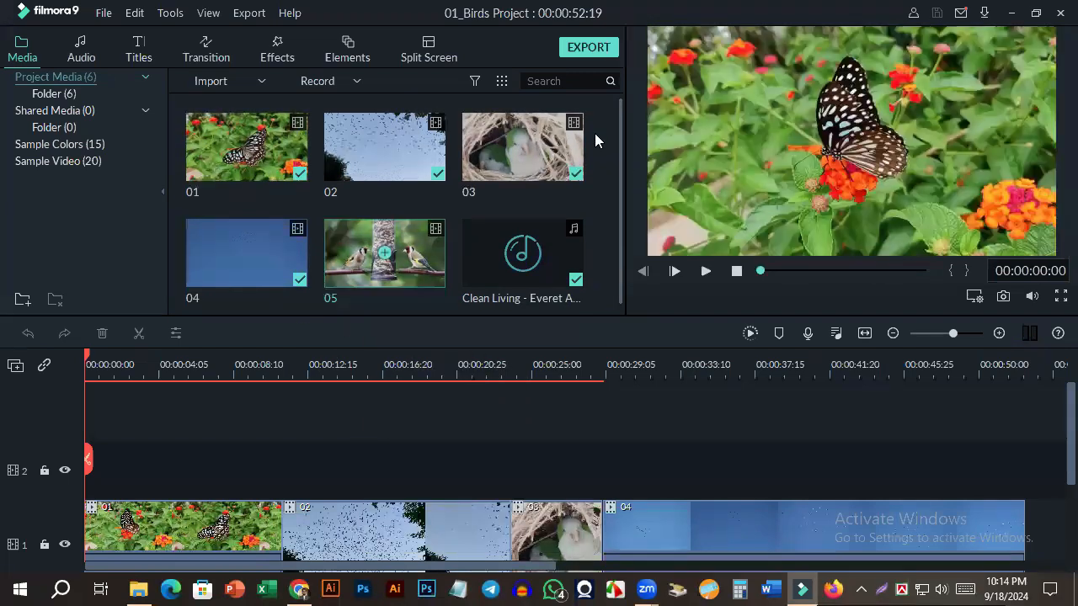
pyautogui.doubleClick(597, 154)
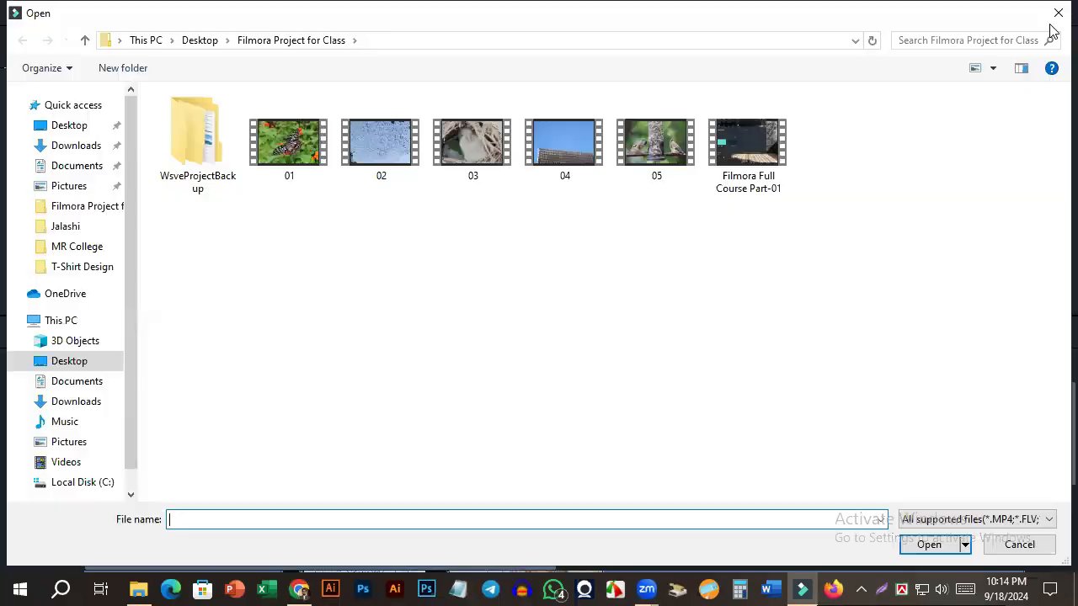
pyautogui.click(1052, 9)
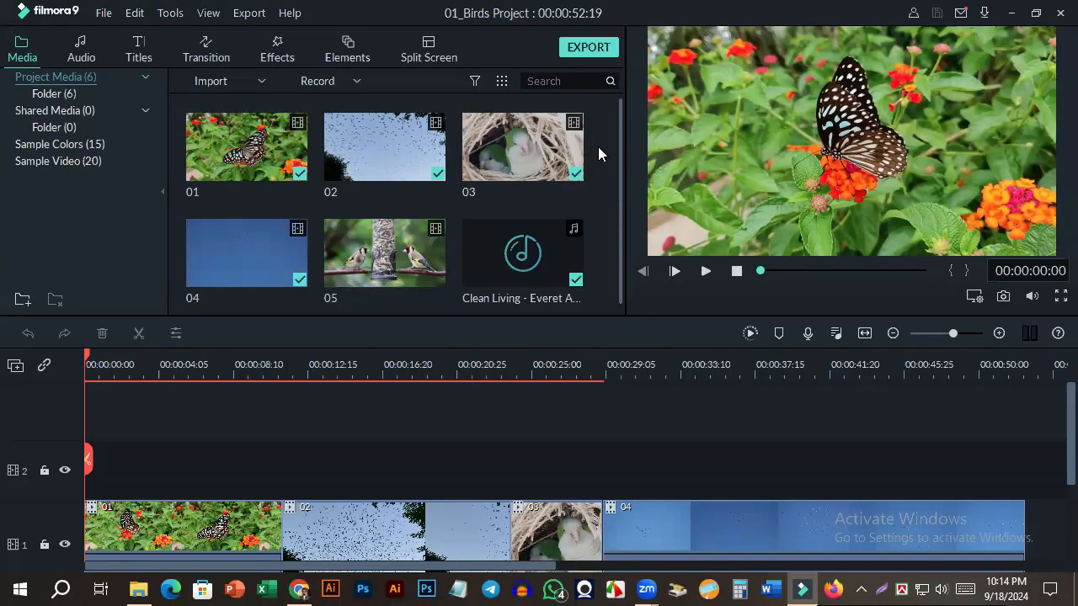
pyautogui.doubleClick(615, 184)
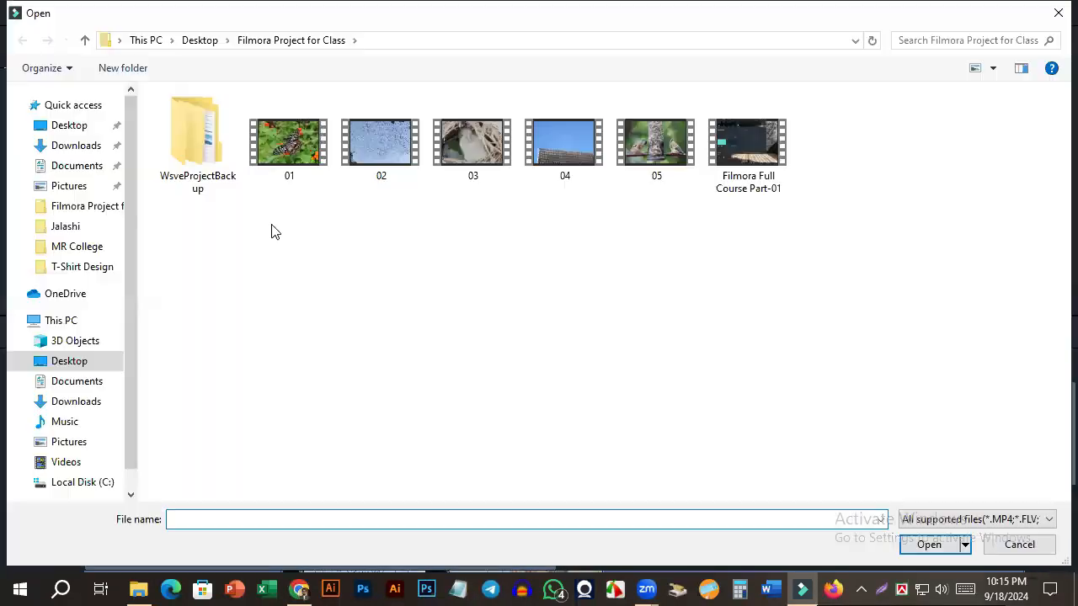
pyautogui.click(55, 145)
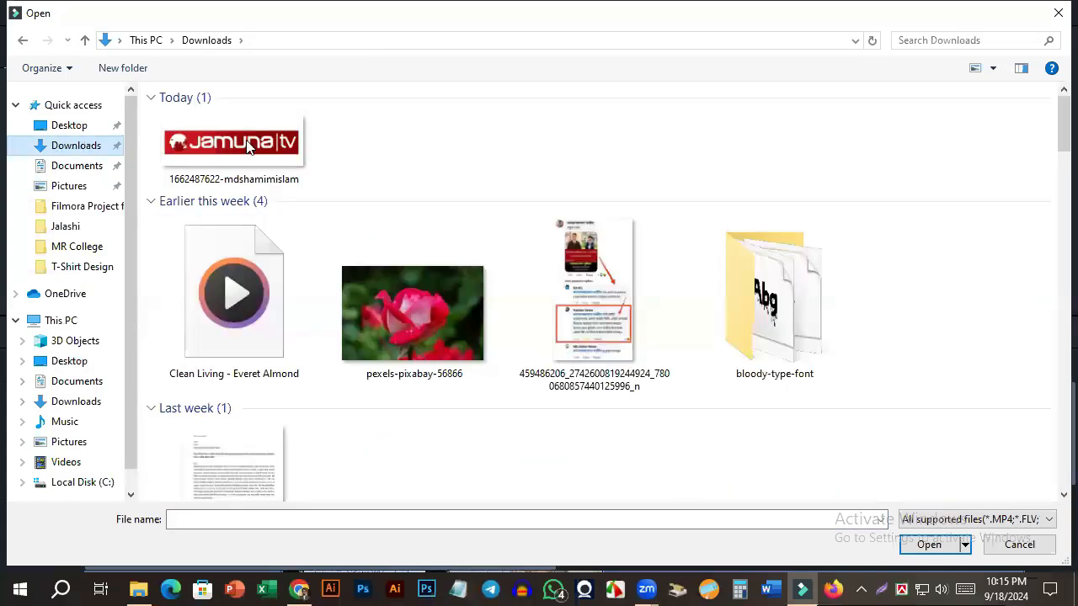
pyautogui.doubleClick(248, 147)
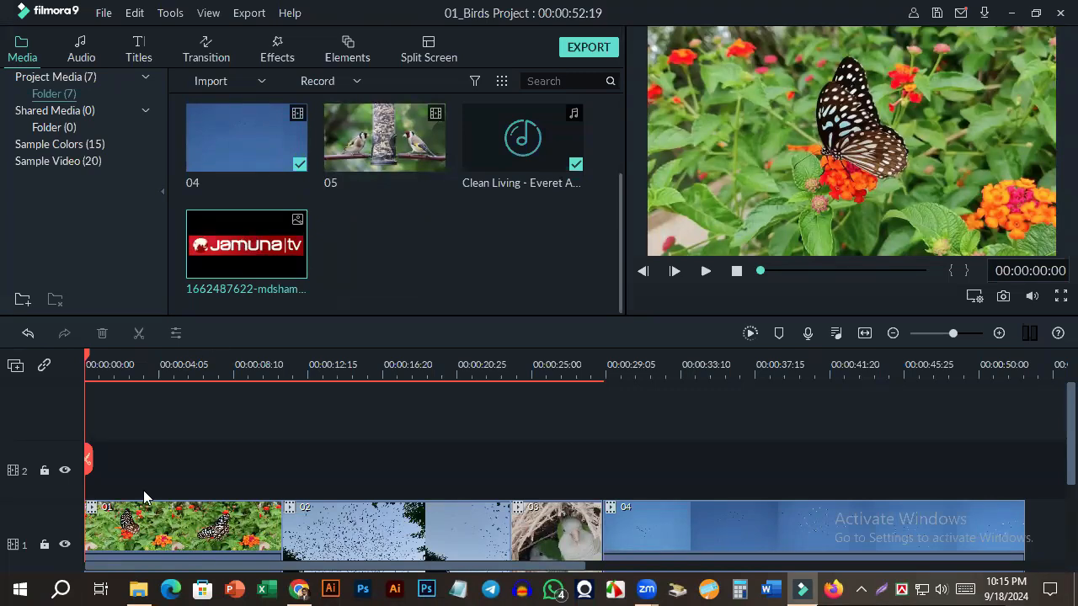
# Step: Outline the video clips and the Clean Living music clip with red rectangles in a screen capture of the timeline, and discard the capture
pyautogui.scroll(-2, 126, 492)
pyautogui.scroll(-1, 127, 493)
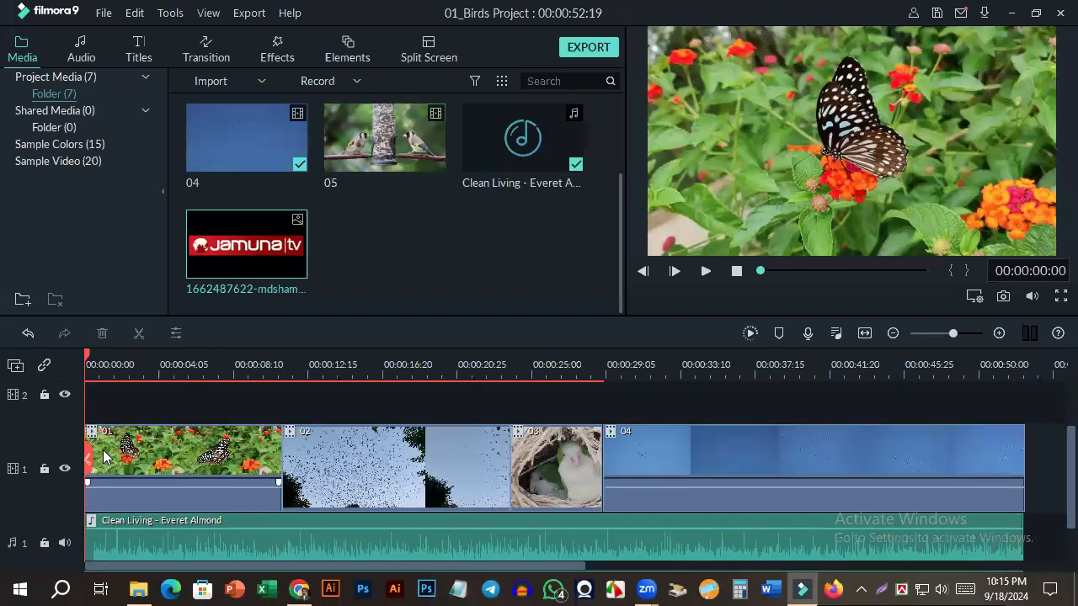
pyautogui.scroll(-2, 112, 460)
pyautogui.moveTo(958, 333); pyautogui.dragTo(952, 333)
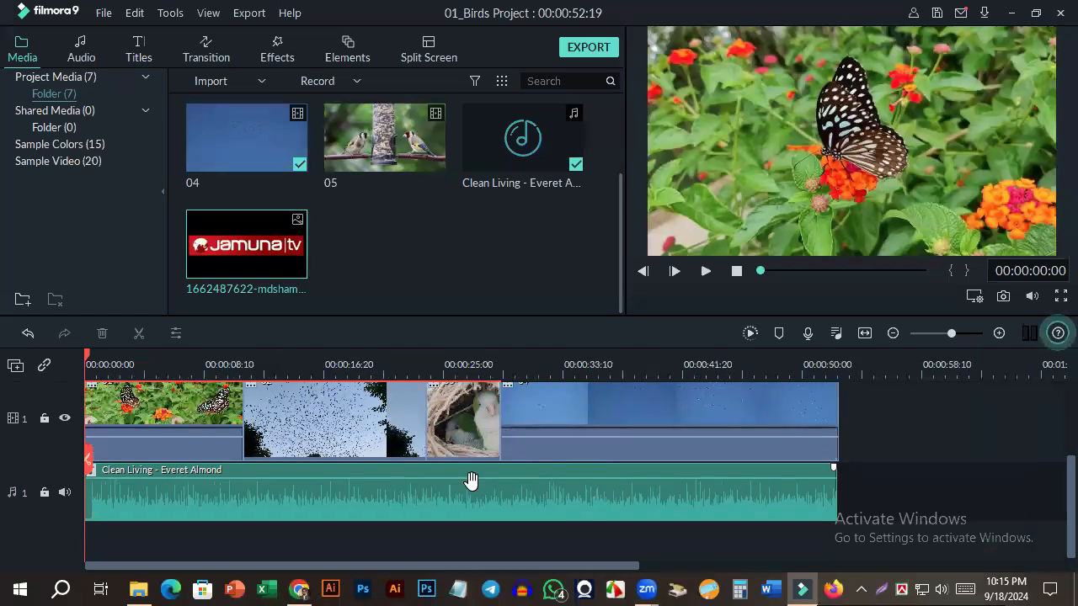
pyautogui.scroll(1, 692, 453)
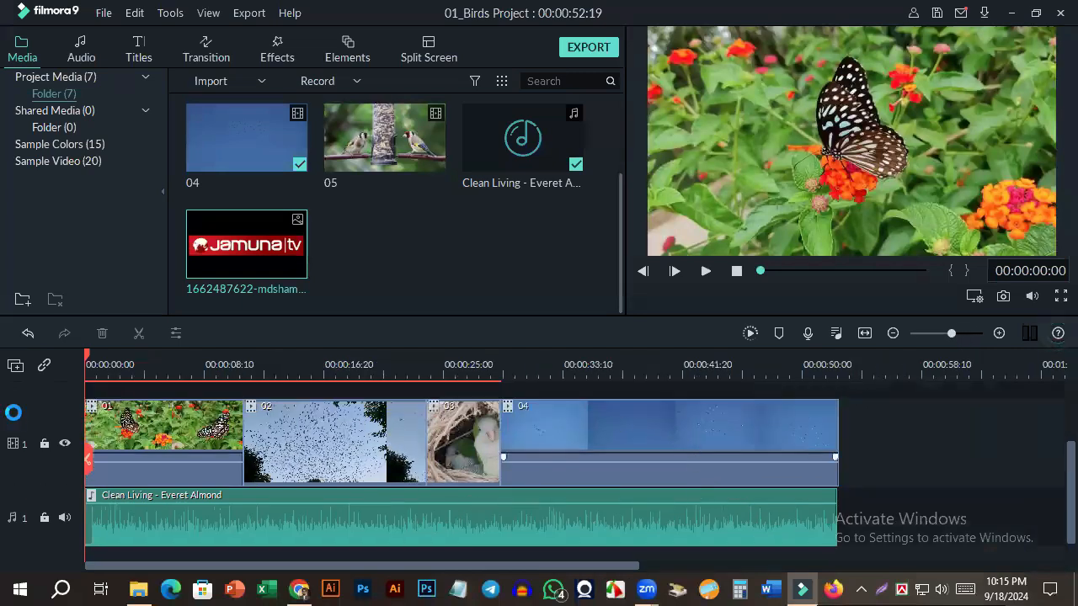
pyautogui.press('Print')
pyautogui.moveTo(1, 345)
pyautogui.mouseDown()
pyautogui.moveTo(160, 434)
pyautogui.moveTo(1076, 566)
pyautogui.mouseUp()
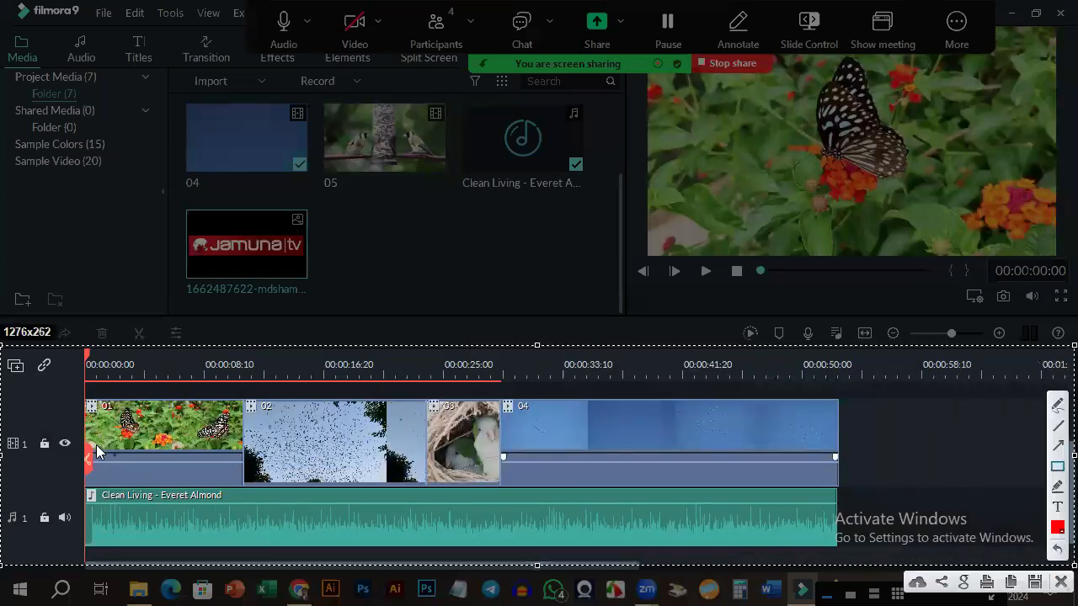
pyautogui.moveTo(86, 399)
pyautogui.mouseDown()
pyautogui.moveTo(277, 440)
pyautogui.moveTo(827, 487)
pyautogui.moveTo(834, 471)
pyautogui.moveTo(837, 485)
pyautogui.mouseUp()
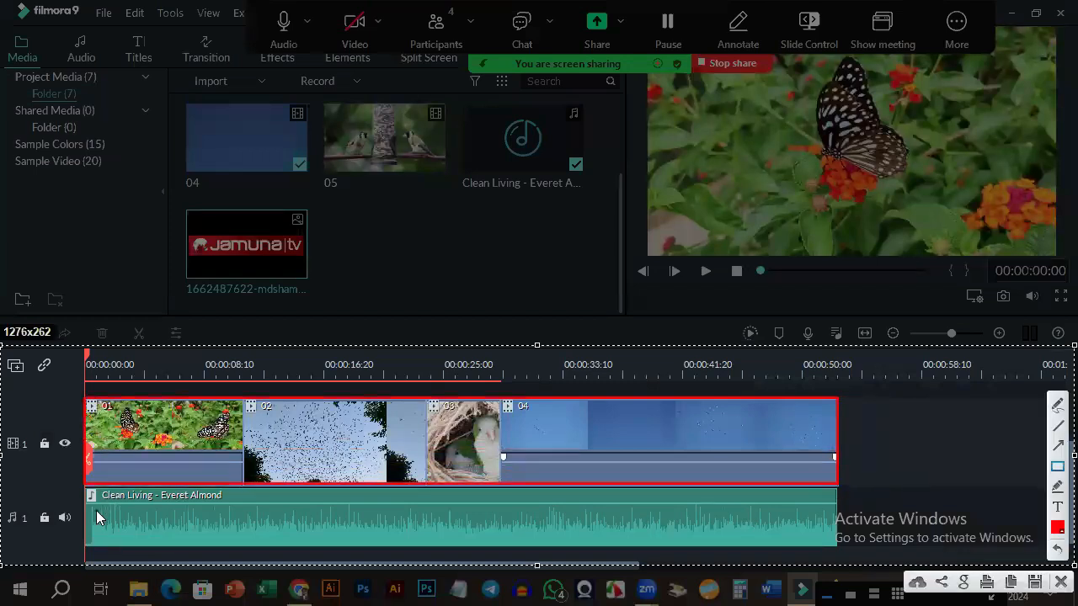
pyautogui.moveTo(87, 488)
pyautogui.mouseDown()
pyautogui.moveTo(281, 529)
pyautogui.moveTo(694, 536)
pyautogui.moveTo(842, 557)
pyautogui.moveTo(839, 549)
pyautogui.mouseUp()
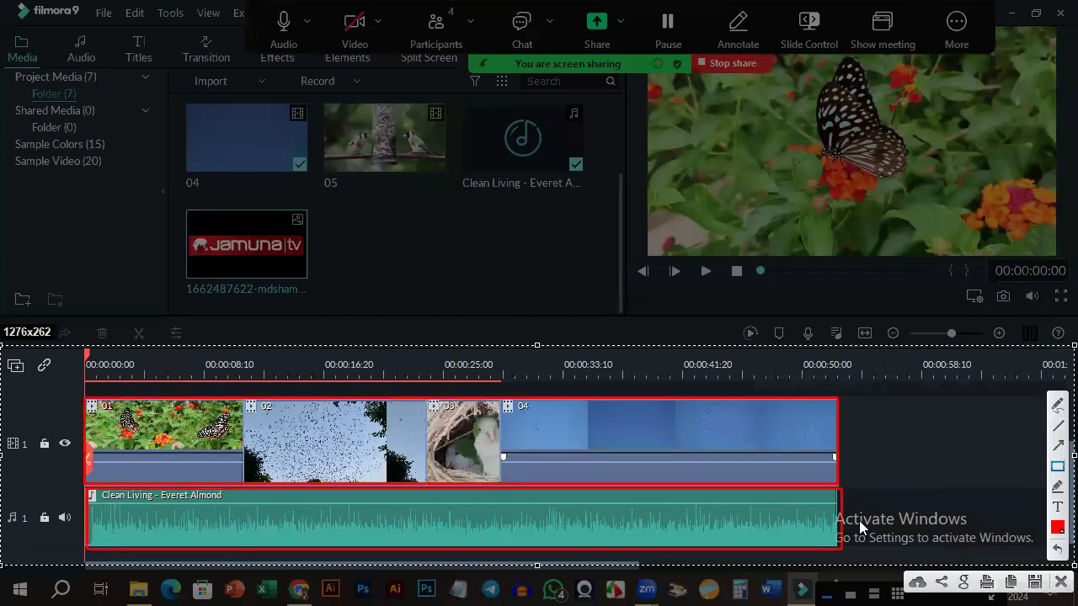
pyautogui.click(1059, 582)
# Step: Select the Clean Living - Everet Almond music clip on the first audio track
pyautogui.scroll(-1, 199, 547)
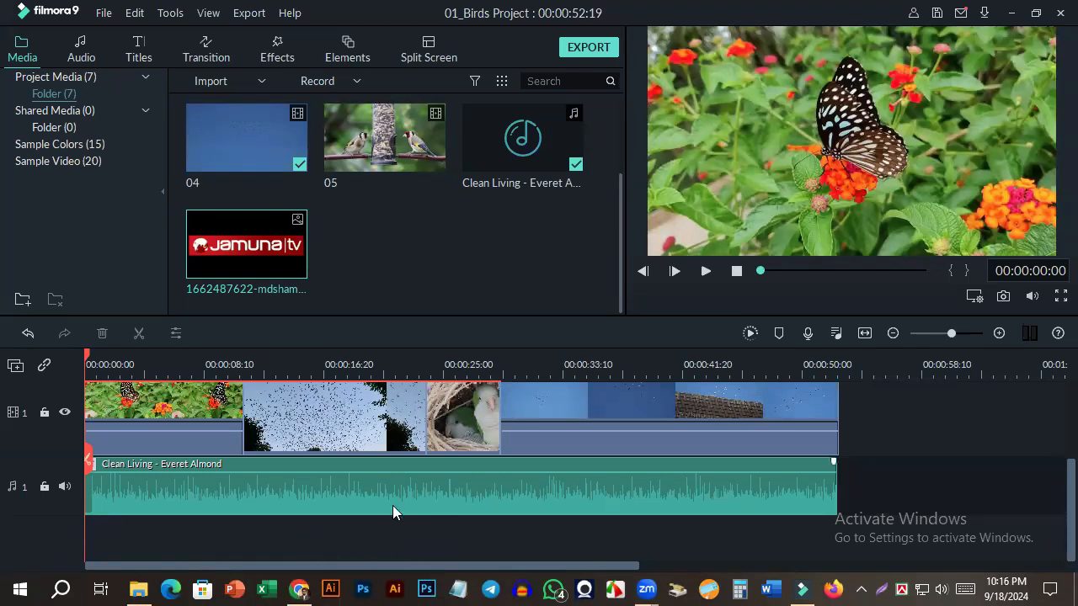
pyautogui.scroll(1, 291, 510)
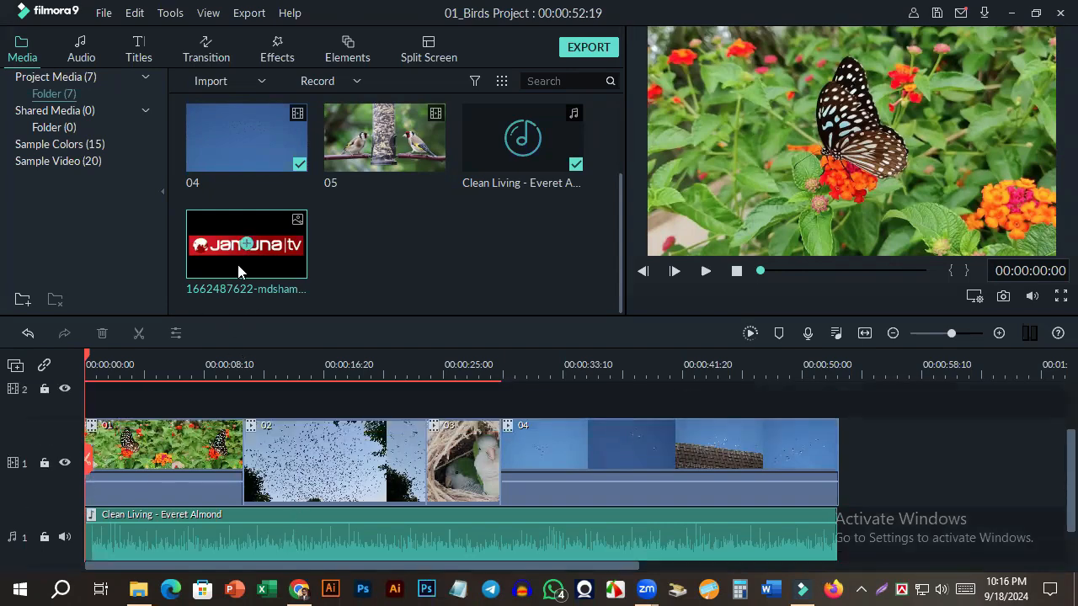
pyautogui.scroll(-1, 263, 502)
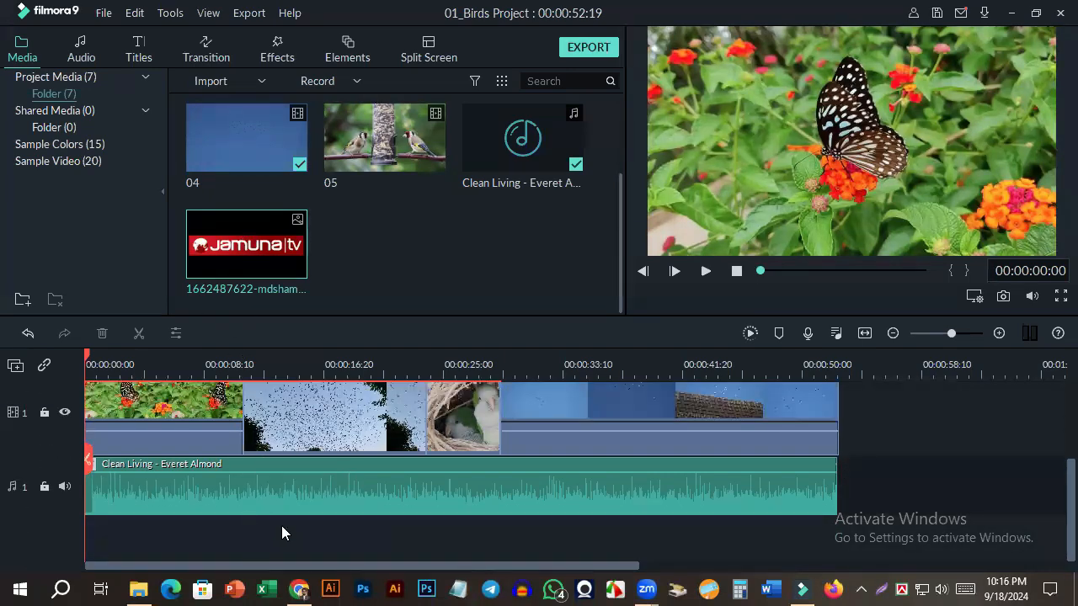
pyautogui.click(352, 501)
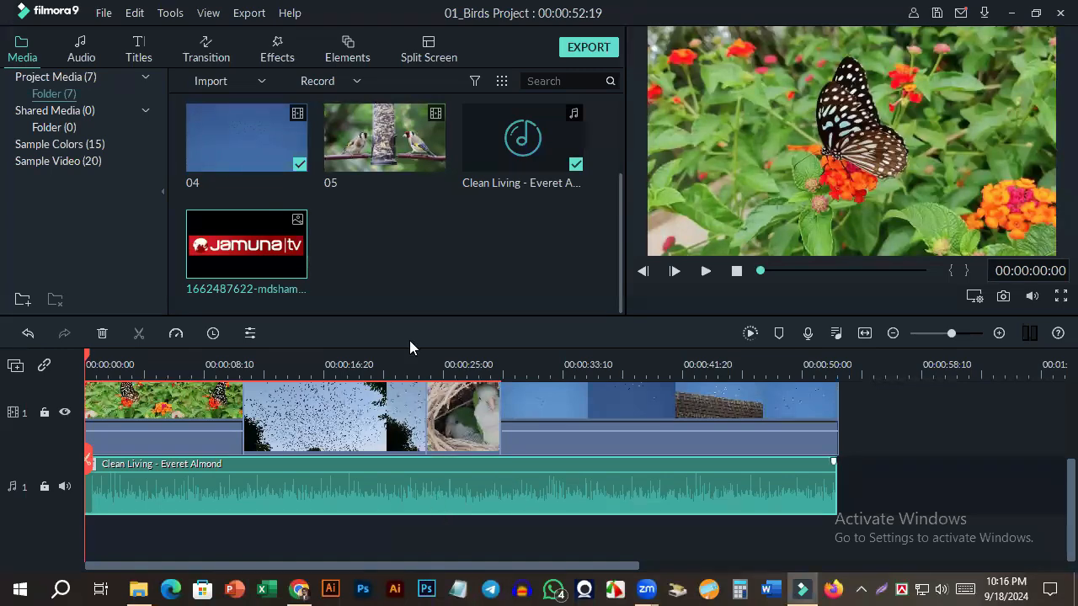
pyautogui.press('Delete')
# Step: Place the Beep sound effect from the audio library on a second audio track, aligned with the start of clip 03
pyautogui.click(86, 61)
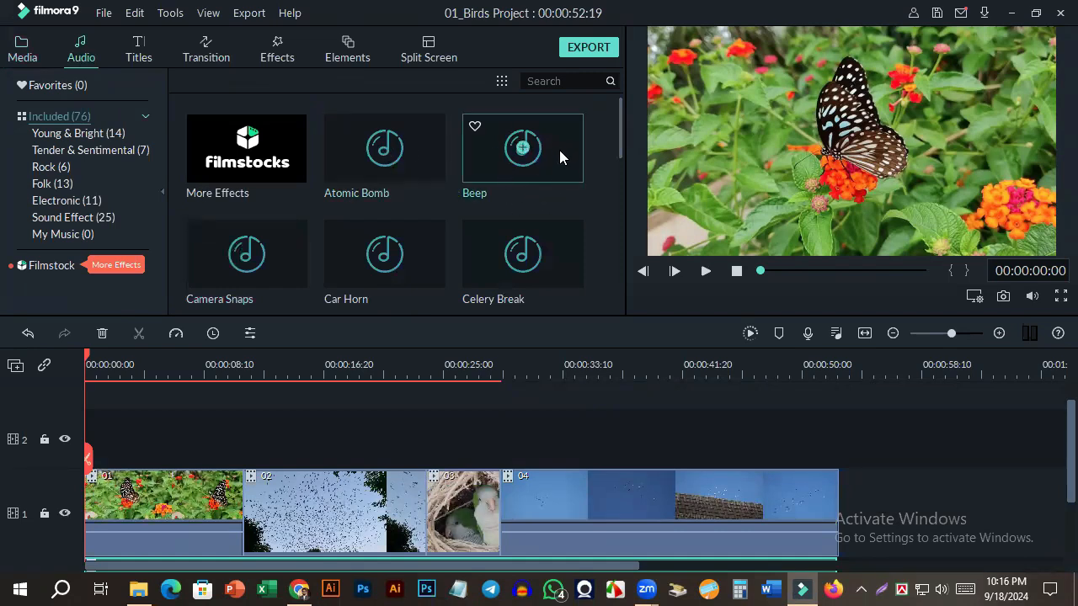
pyautogui.scroll(-3, 553, 155)
pyautogui.scroll(3, 552, 154)
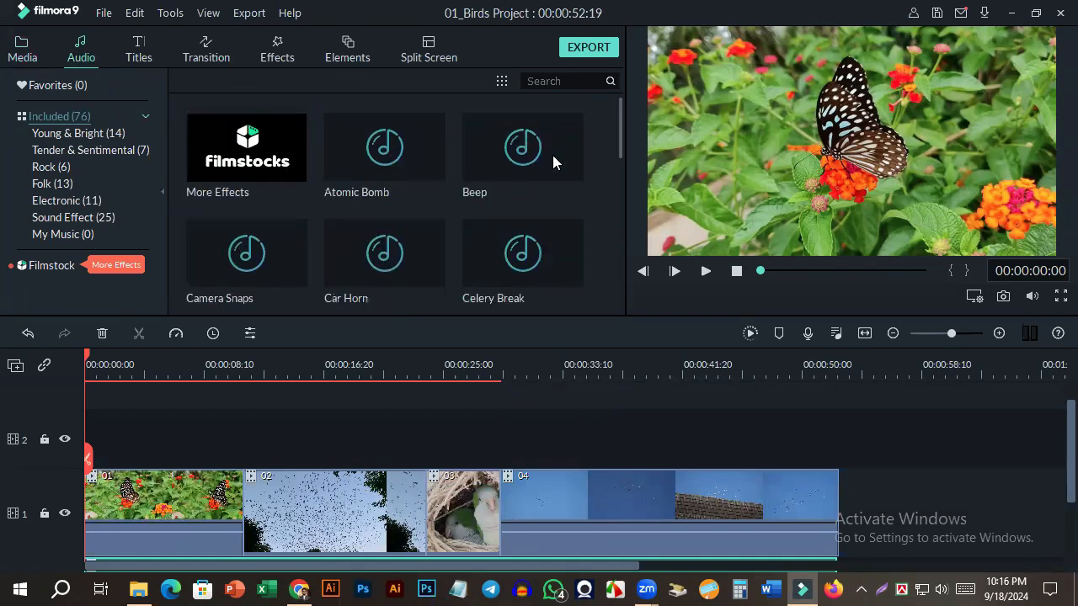
pyautogui.click(536, 160)
pyautogui.scroll(-3, 618, 433)
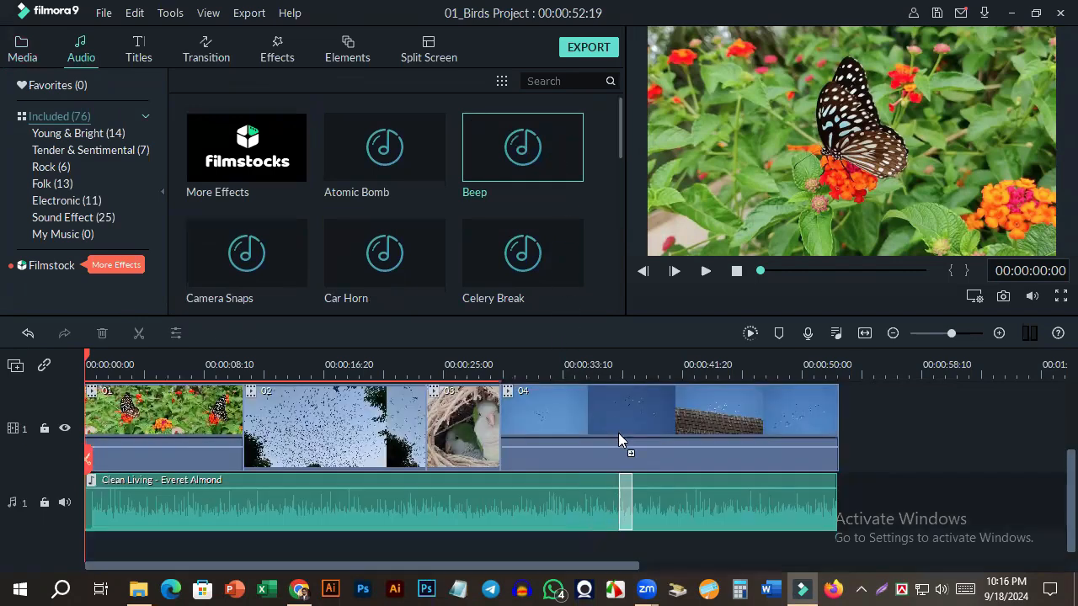
pyautogui.scroll(-1, 713, 548)
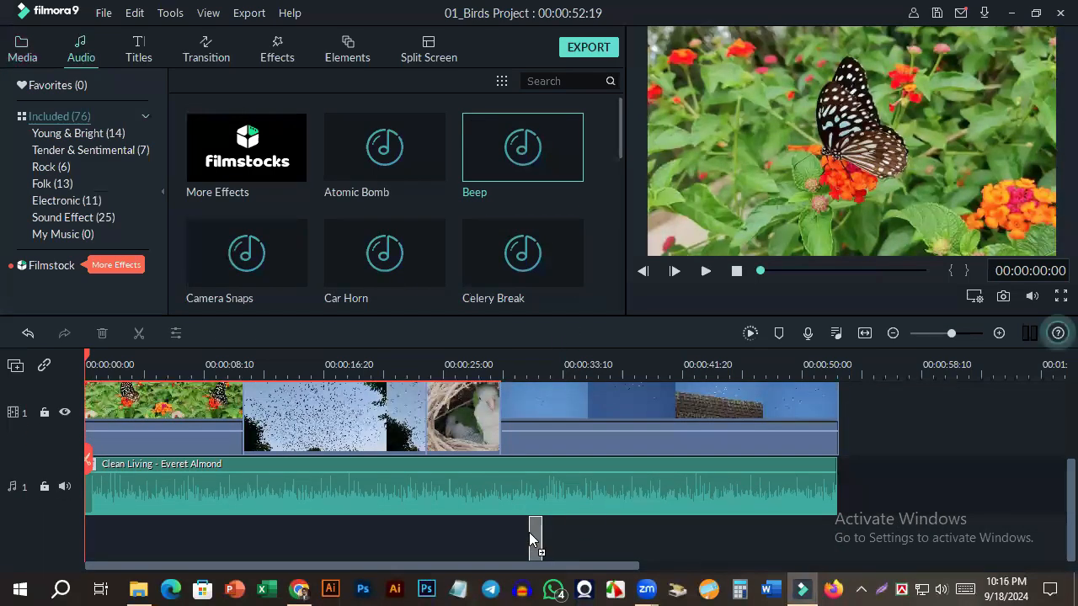
pyautogui.moveTo(593, 484); pyautogui.dragTo(426, 527)
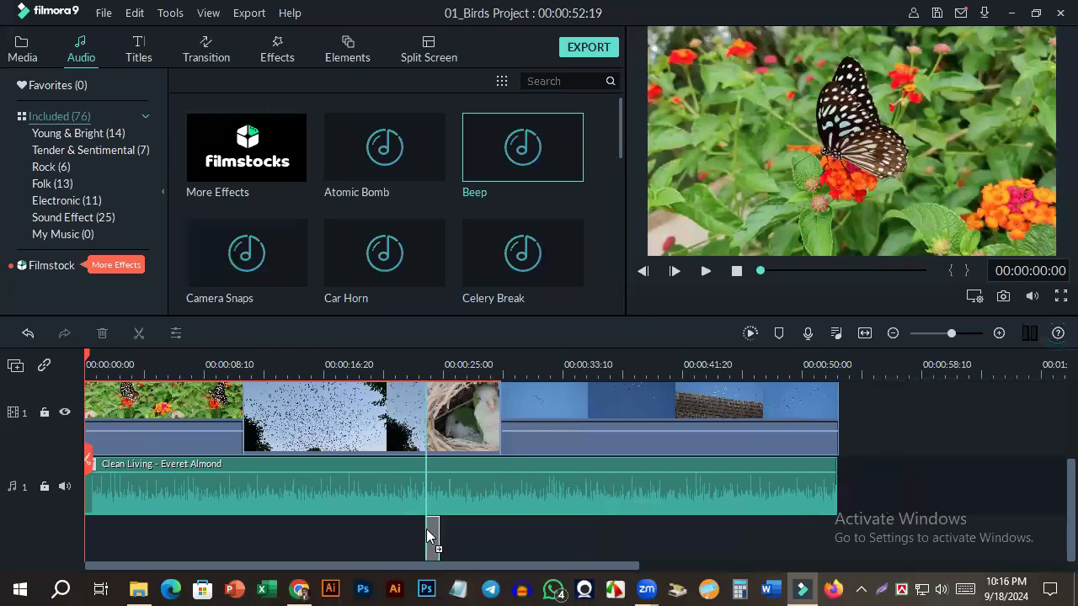
pyautogui.scroll(-1, 471, 505)
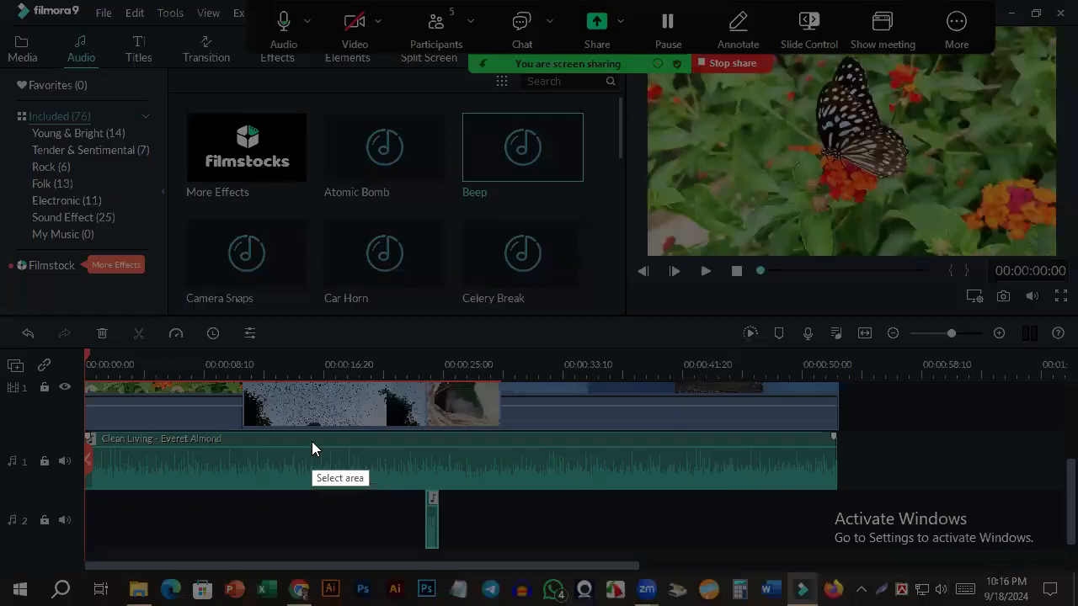
# Step: Capture part of the Clean Living music clip, draw an arrow over it, and discard the screen capture
pyautogui.moveTo(310, 436)
pyautogui.mouseDown()
pyautogui.moveTo(328, 450)
pyautogui.moveTo(637, 471)
pyautogui.mouseUp()
pyautogui.click(654, 356)
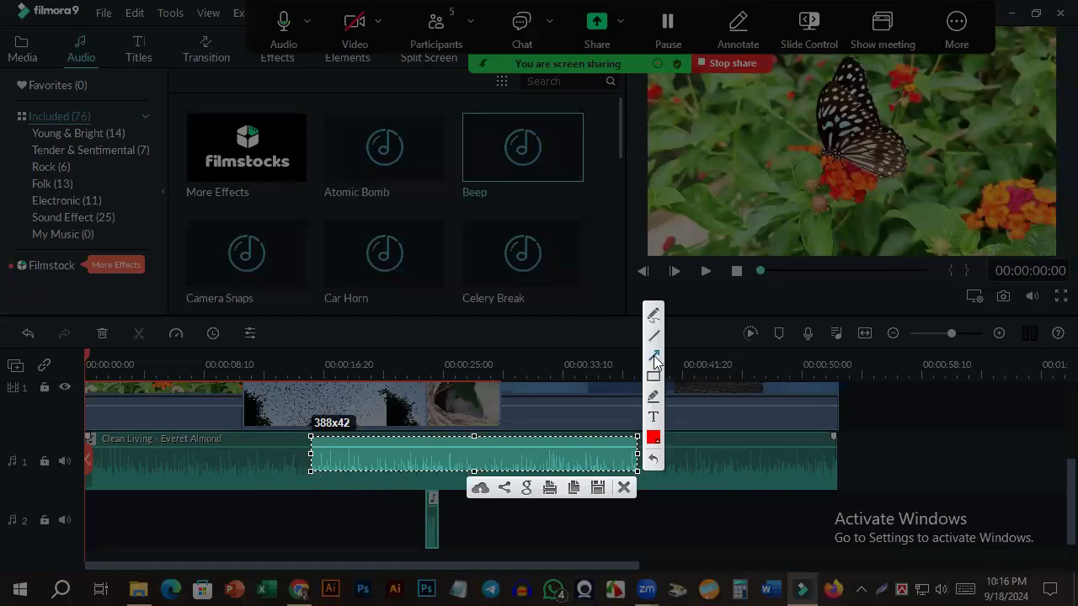
pyautogui.moveTo(611, 406)
pyautogui.mouseDown()
pyautogui.moveTo(573, 452)
pyautogui.moveTo(524, 447)
pyautogui.moveTo(527, 510)
pyautogui.mouseUp()
pyautogui.click(623, 487)
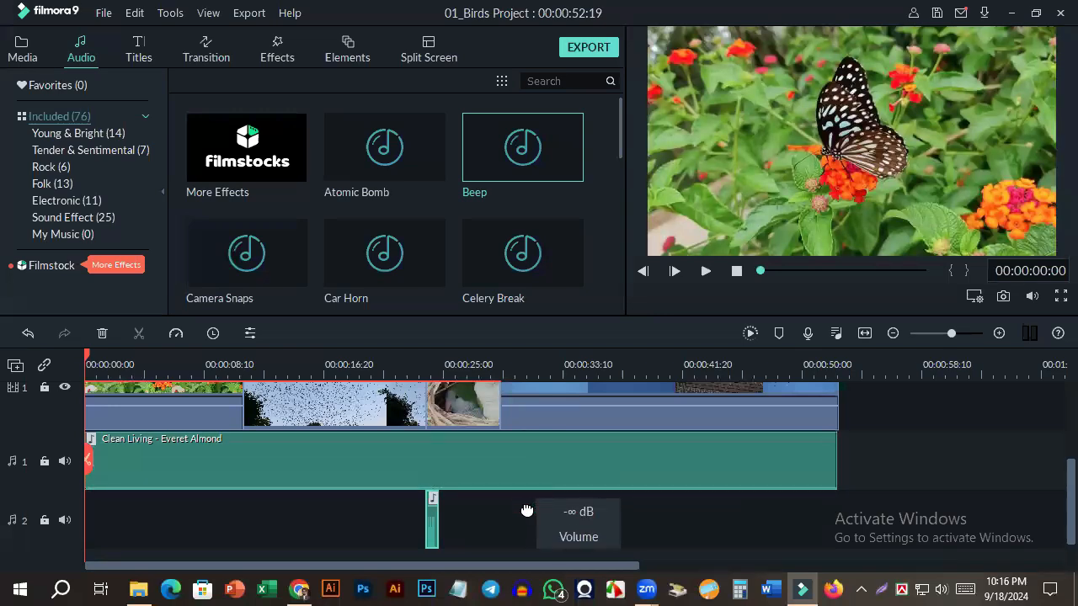
# Step: Try lowering the Clean Living music to -∞ dB, restore its volume, and try extending the end of the Beep clip
pyautogui.moveTo(527, 511); pyautogui.dragTo(525, 450)
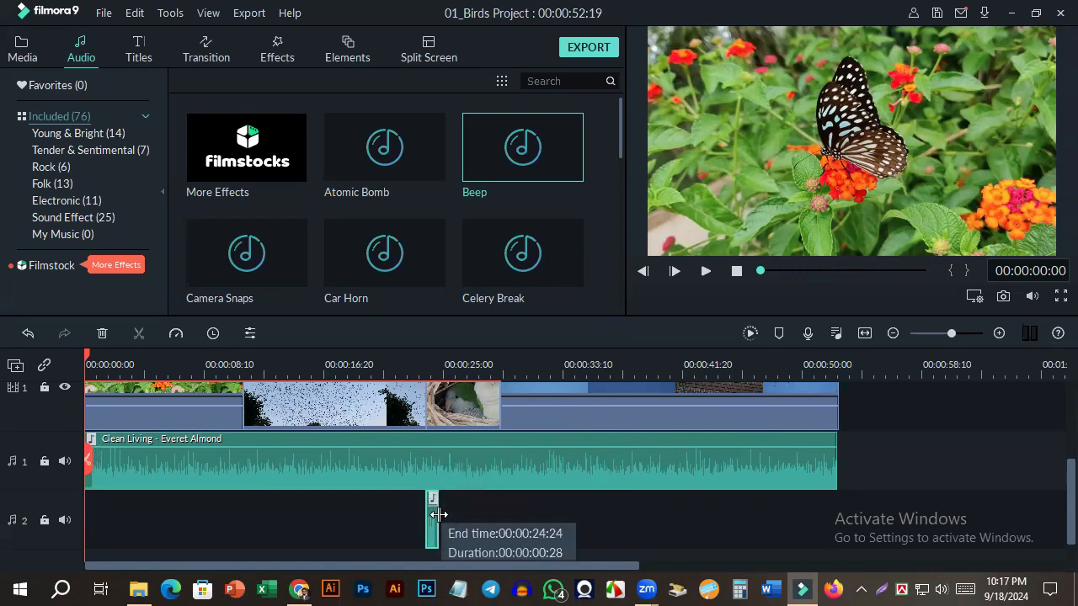
pyautogui.moveTo(438, 514); pyautogui.dragTo(544, 515)
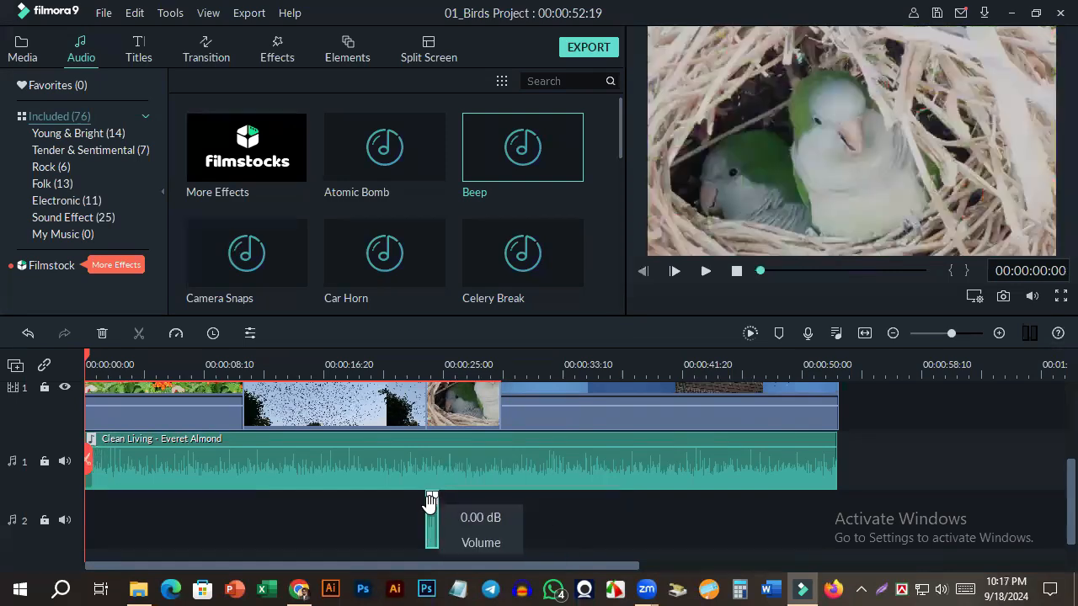
# Step: Set the Beep clip's volume to -20 dB and the Clean Living music's volume to 6 dB
pyautogui.moveTo(431, 502)
pyautogui.mouseDown()
pyautogui.moveTo(432, 524)
pyautogui.moveTo(431, 515)
pyautogui.mouseUp()
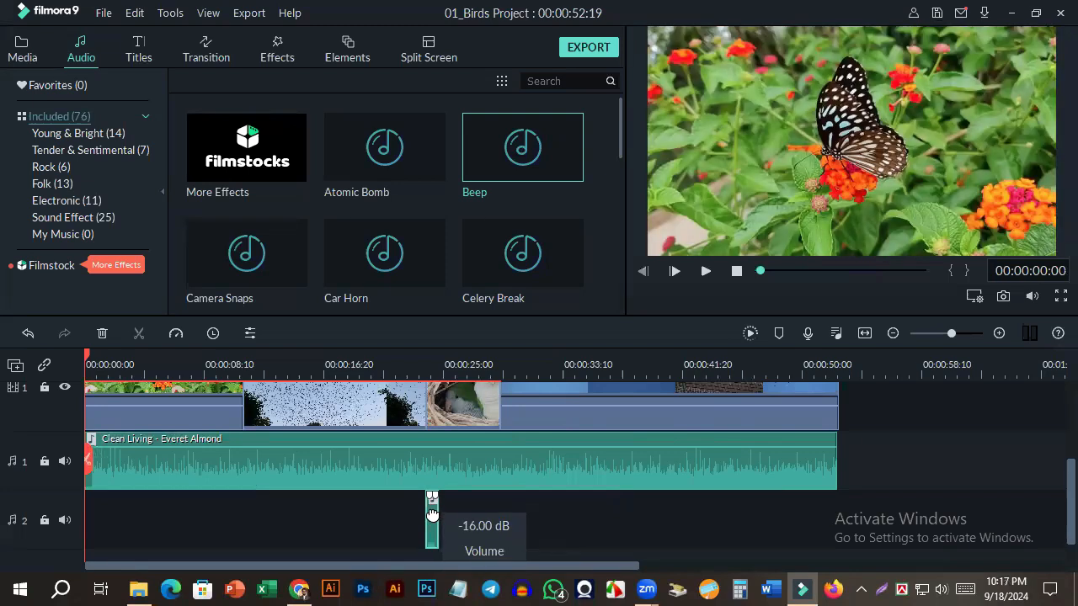
pyautogui.moveTo(473, 451); pyautogui.dragTo(474, 462)
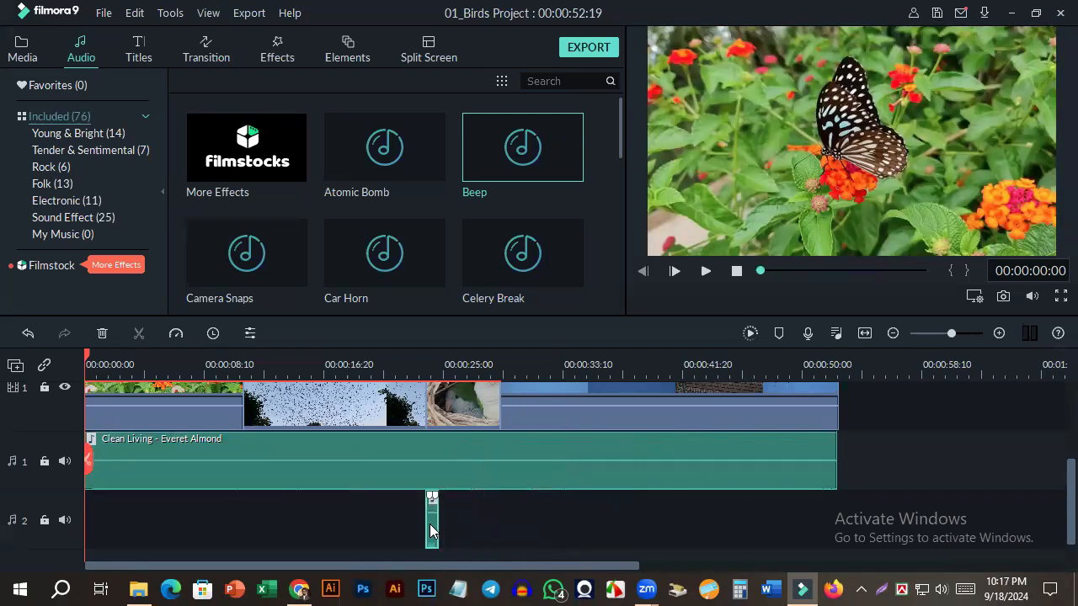
pyautogui.moveTo(431, 515); pyautogui.dragTo(430, 515)
pyautogui.moveTo(463, 463)
pyautogui.mouseDown()
pyautogui.moveTo(468, 445)
pyautogui.moveTo(472, 459)
pyautogui.mouseUp()
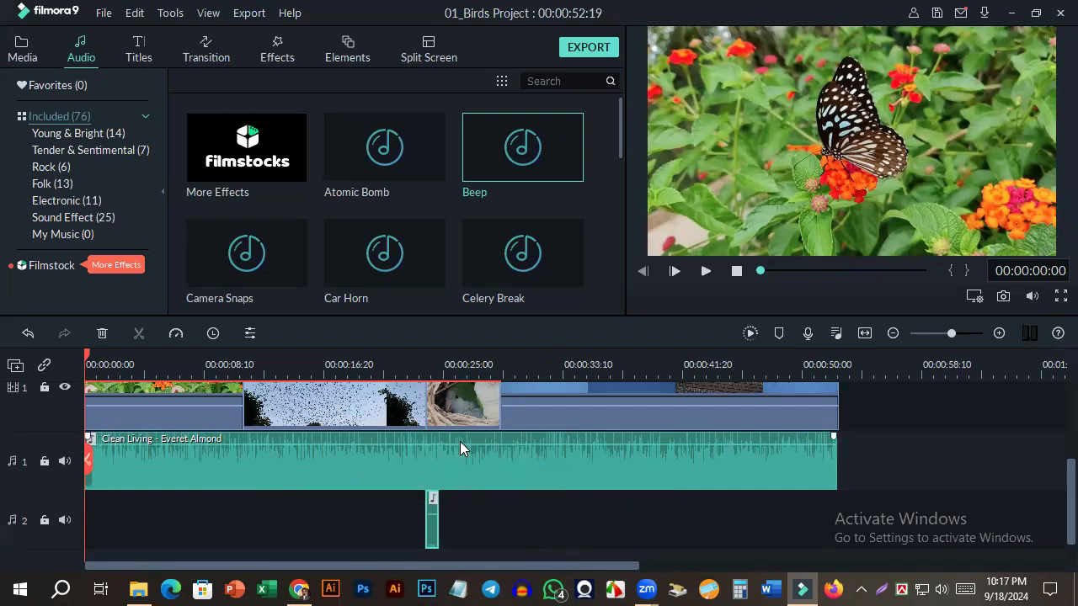
# Step: Split the Clean Living music at the start and end of the Beep clip, at 00:00:23:26 and 00:00:24:22
pyautogui.click(432, 463)
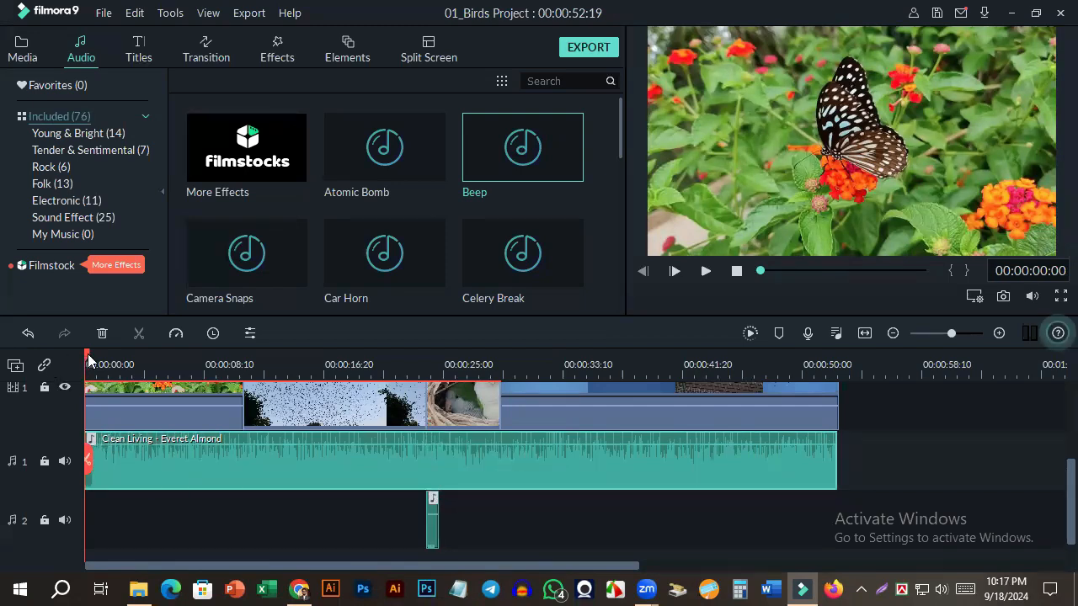
pyautogui.moveTo(89, 362); pyautogui.dragTo(427, 381)
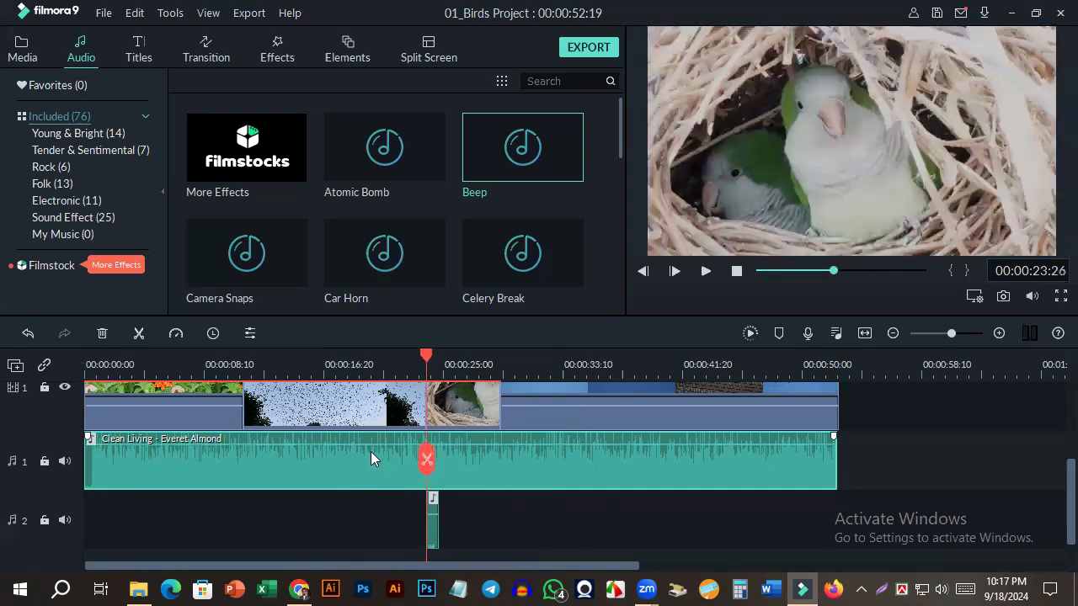
pyautogui.click(142, 333)
pyautogui.moveTo(488, 478)
pyautogui.mouseDown()
pyautogui.moveTo(567, 477)
pyautogui.moveTo(569, 485)
pyautogui.moveTo(478, 475)
pyautogui.mouseUp()
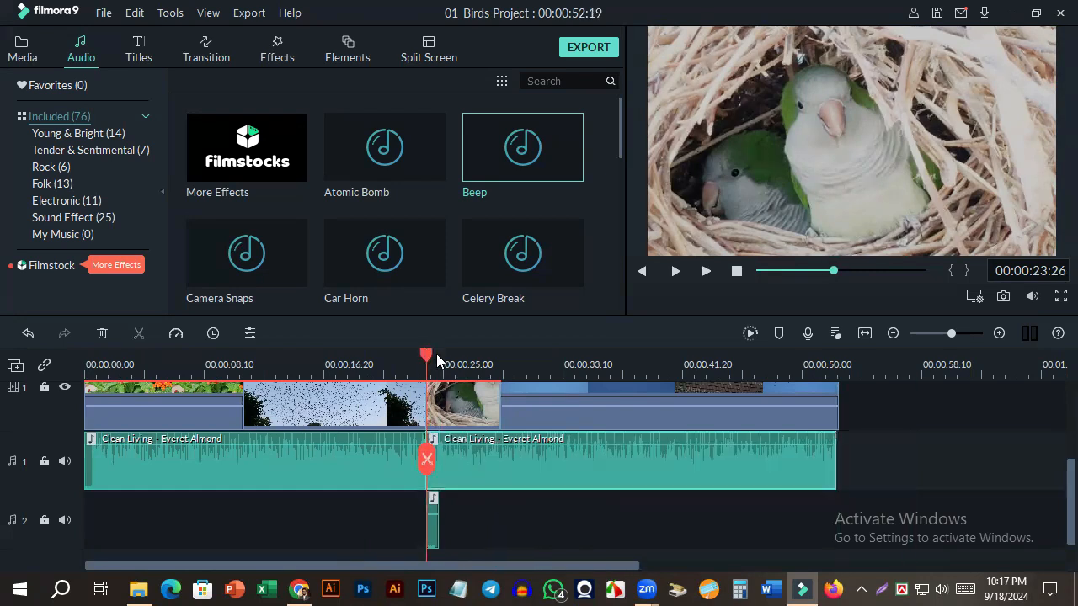
pyautogui.moveTo(430, 354); pyautogui.dragTo(438, 362)
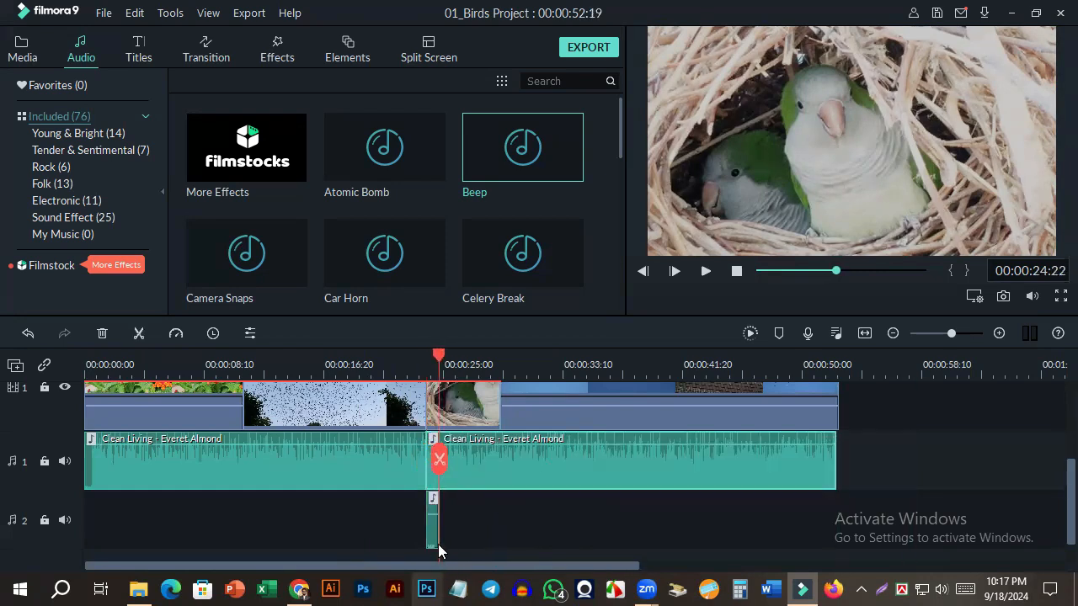
pyautogui.click(438, 459)
pyautogui.click(477, 530)
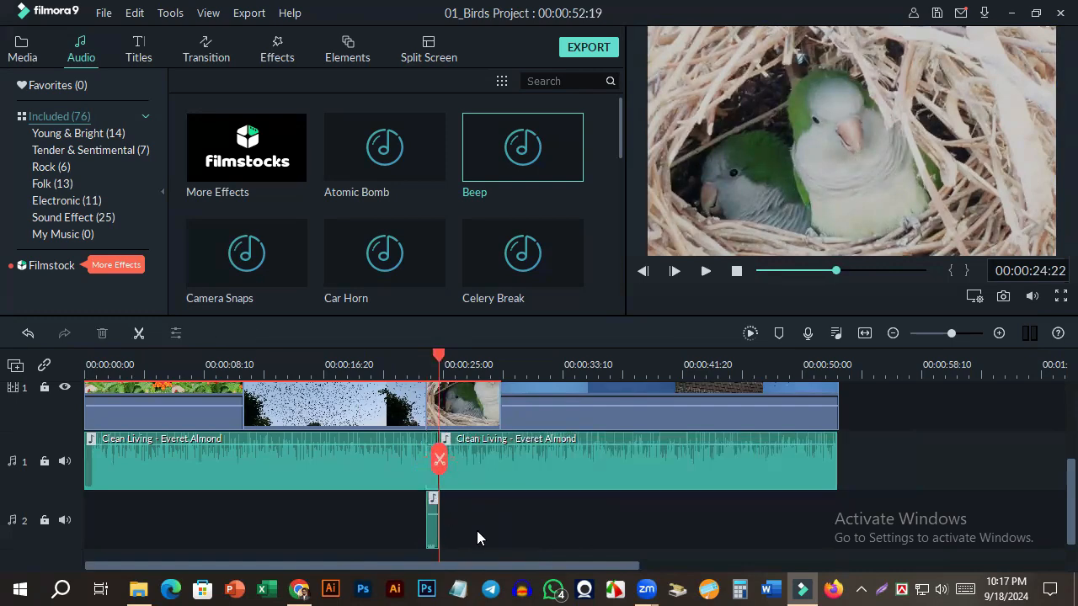
pyautogui.moveTo(493, 476); pyautogui.dragTo(331, 515)
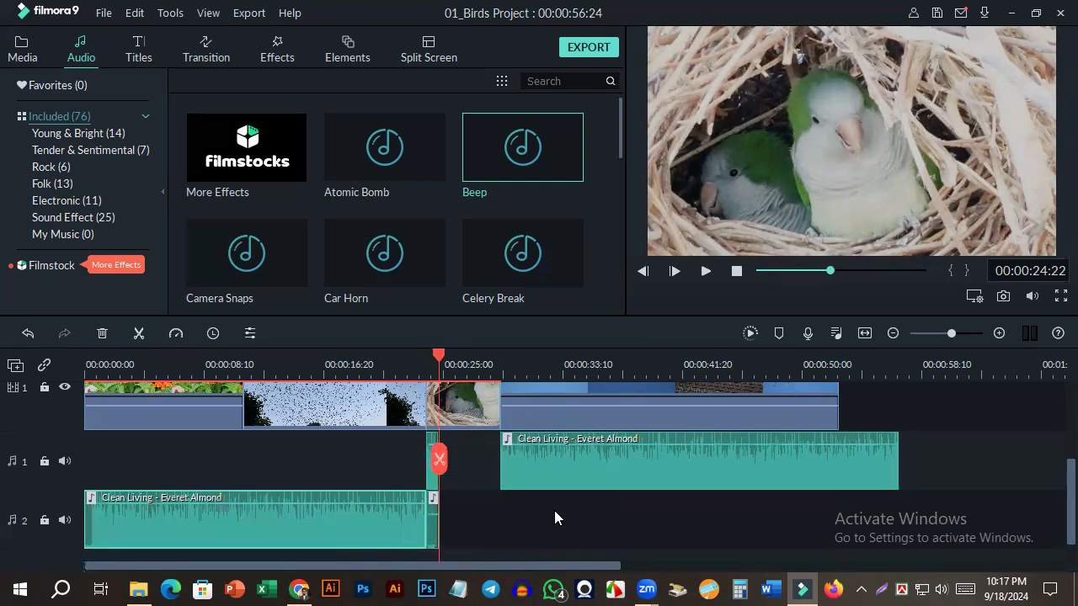
pyautogui.hotkey('ctrl', 'z')
pyautogui.hotkey('ctrl', 'z')
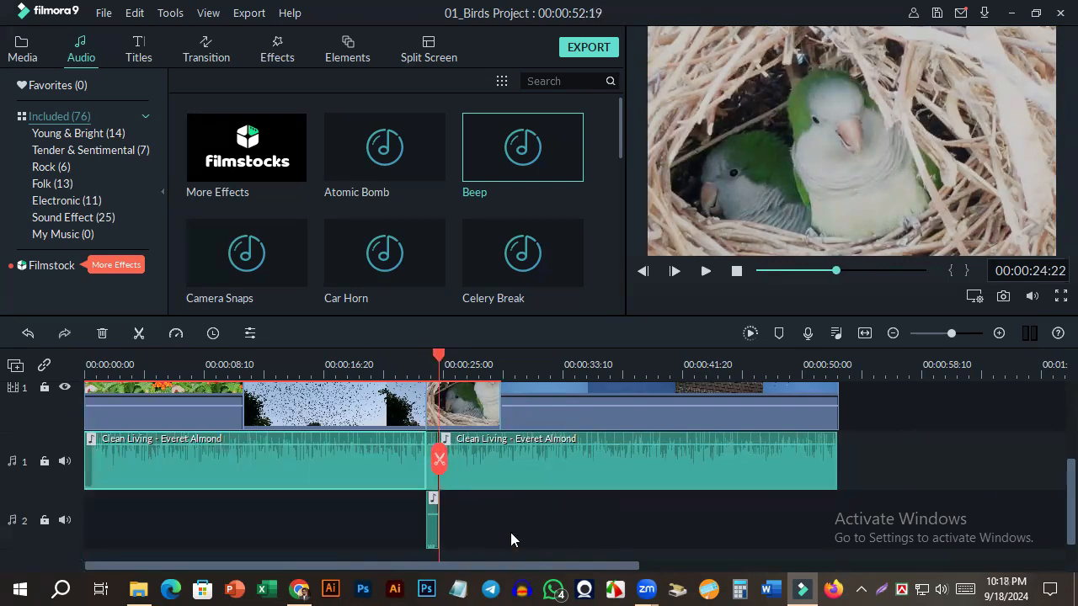
# Step: Lower the volume of the short middle music segment directly above the Beep clip
pyautogui.click(506, 480)
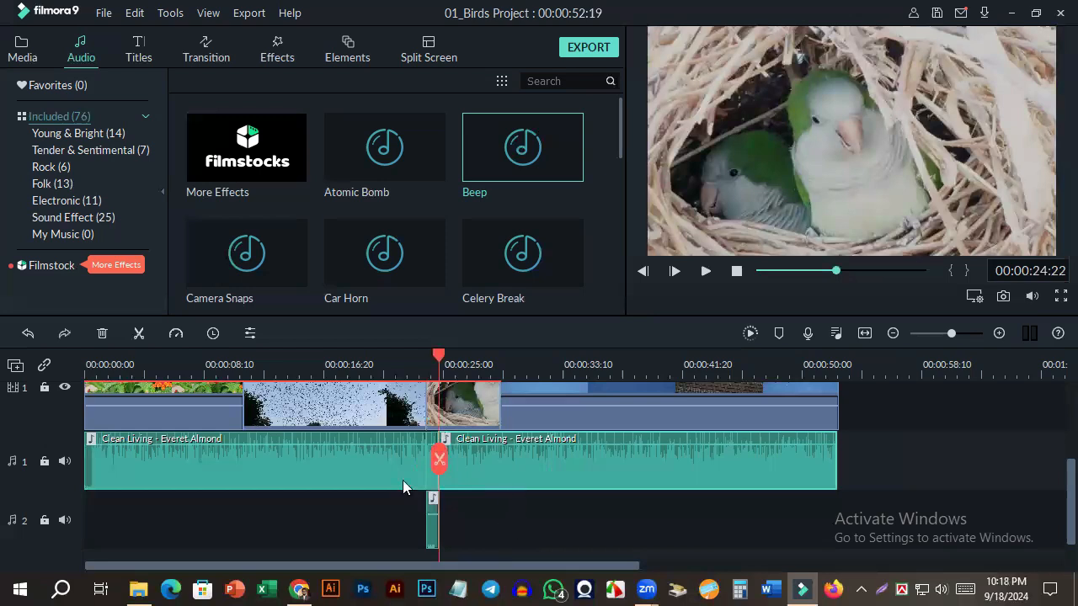
pyautogui.click(522, 371)
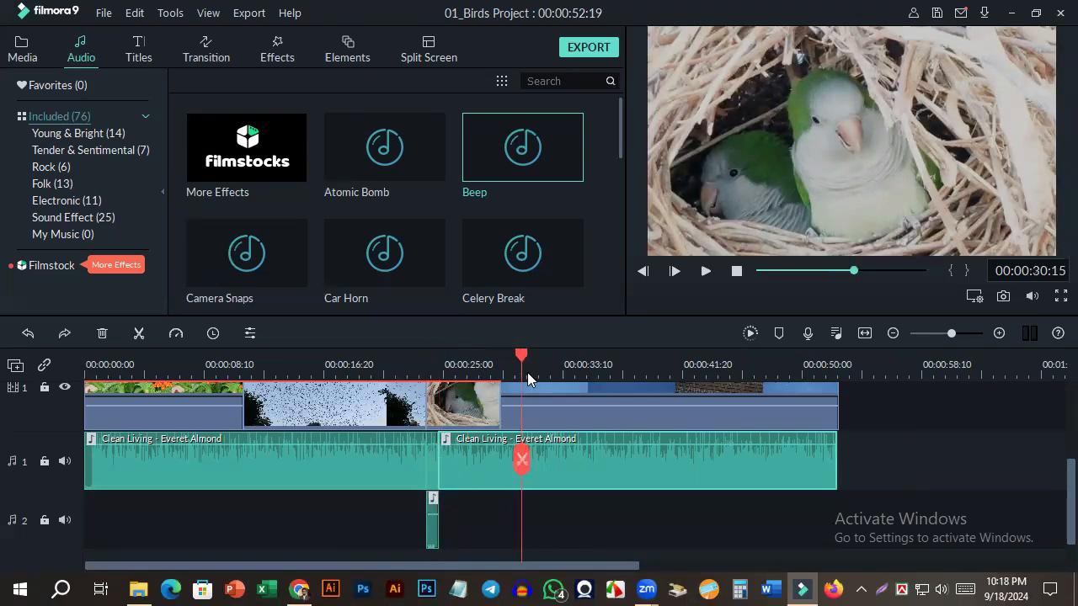
pyautogui.click(527, 373)
pyautogui.click(433, 455)
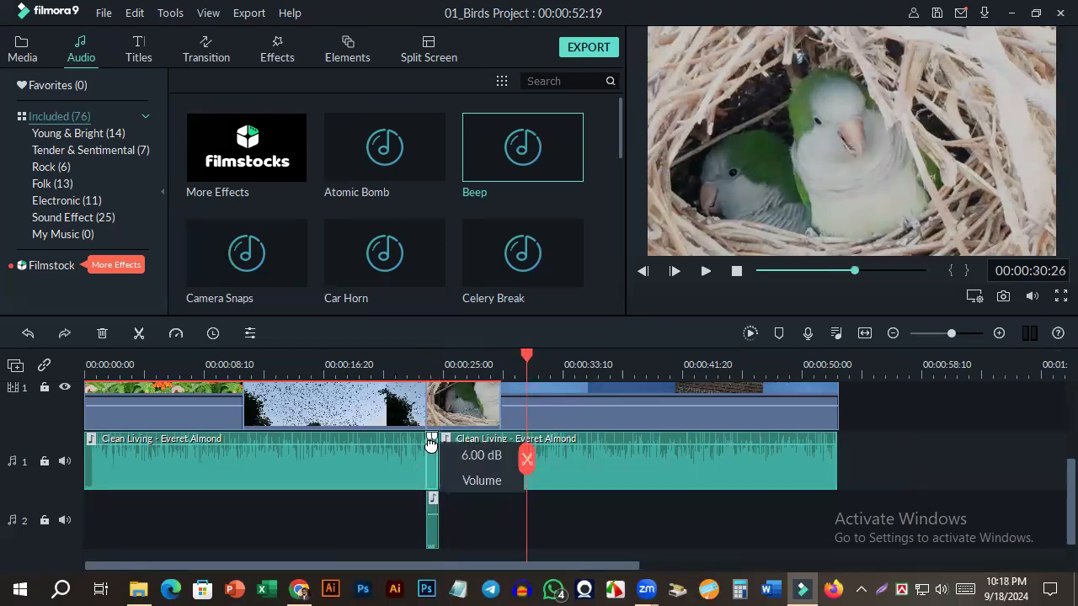
pyautogui.moveTo(430, 441); pyautogui.dragTo(428, 472)
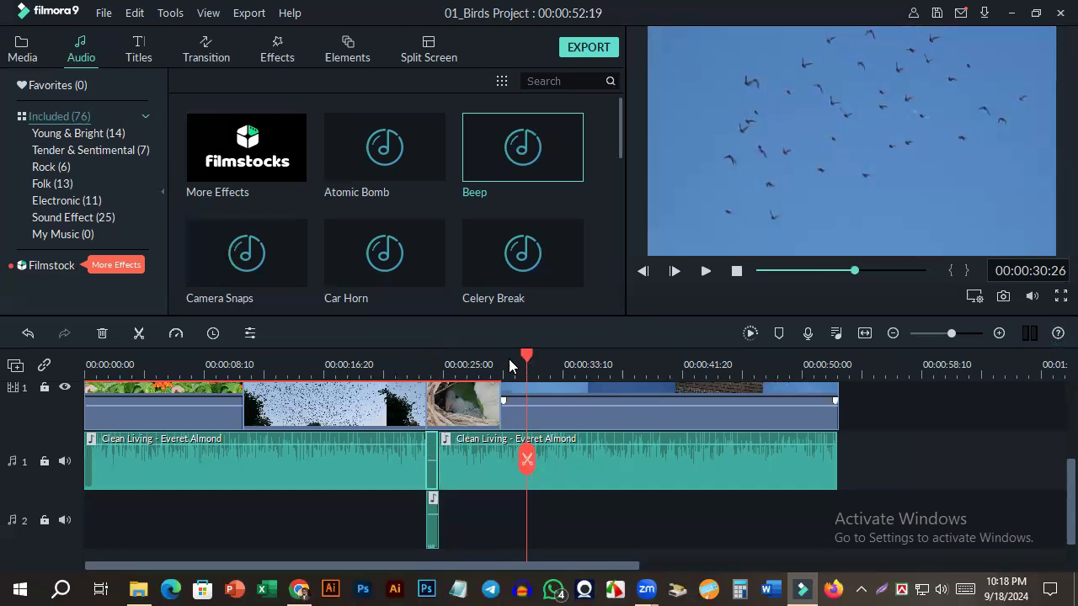
# Step: Examine the arrangement of the video clips, the split music and the Beep sound on the timeline tracks
pyautogui.moveTo(526, 367); pyautogui.dragTo(533, 398)
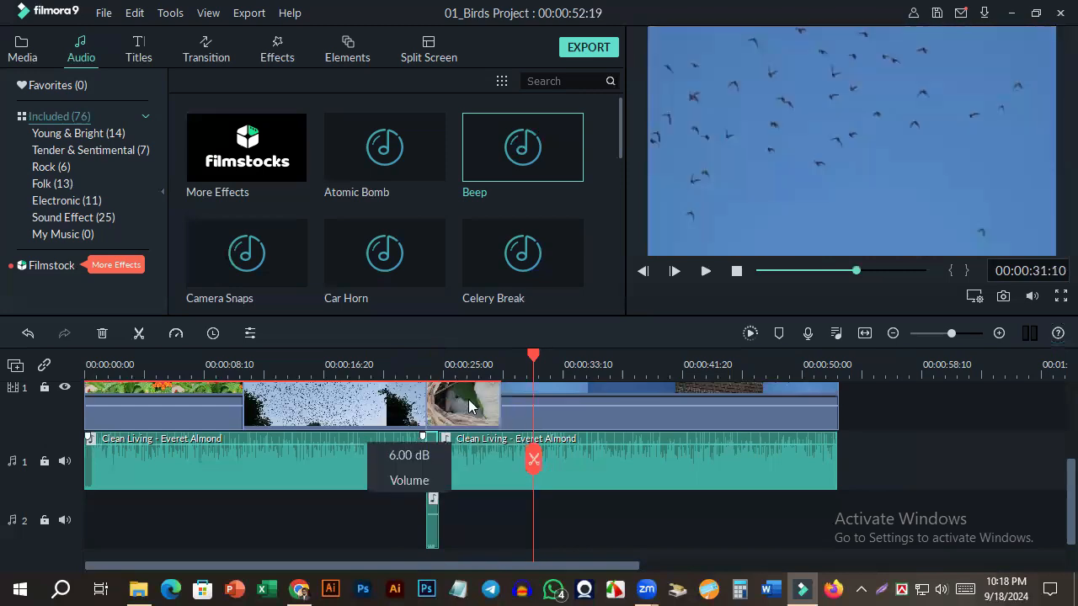
pyautogui.moveTo(537, 355); pyautogui.dragTo(367, 355)
pyautogui.scroll(2, 280, 429)
pyautogui.scroll(2, 281, 430)
pyautogui.scroll(-5, 280, 429)
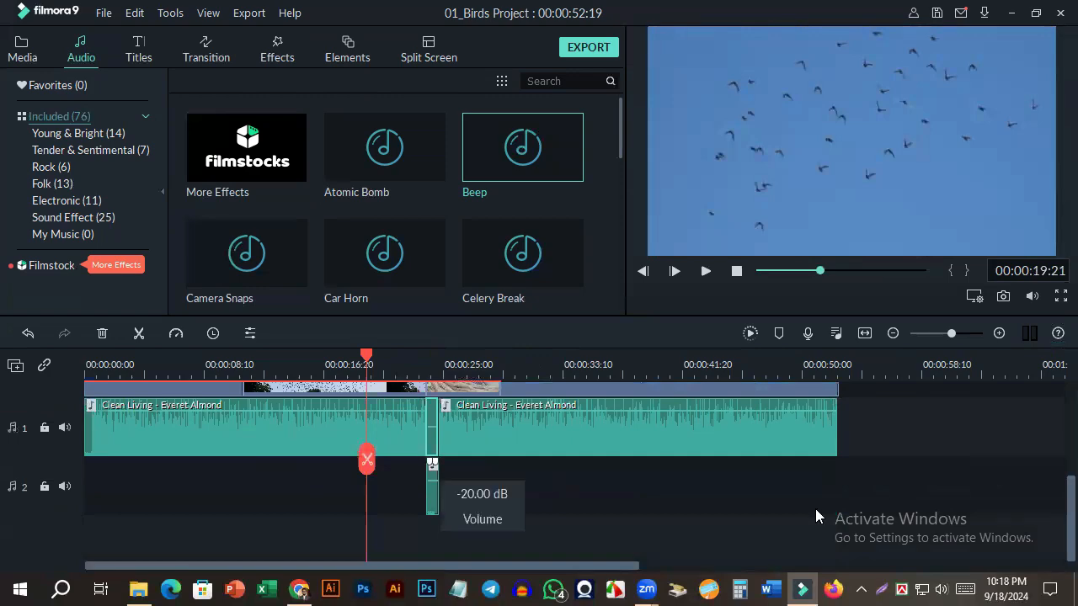
pyautogui.scroll(5, 250, 484)
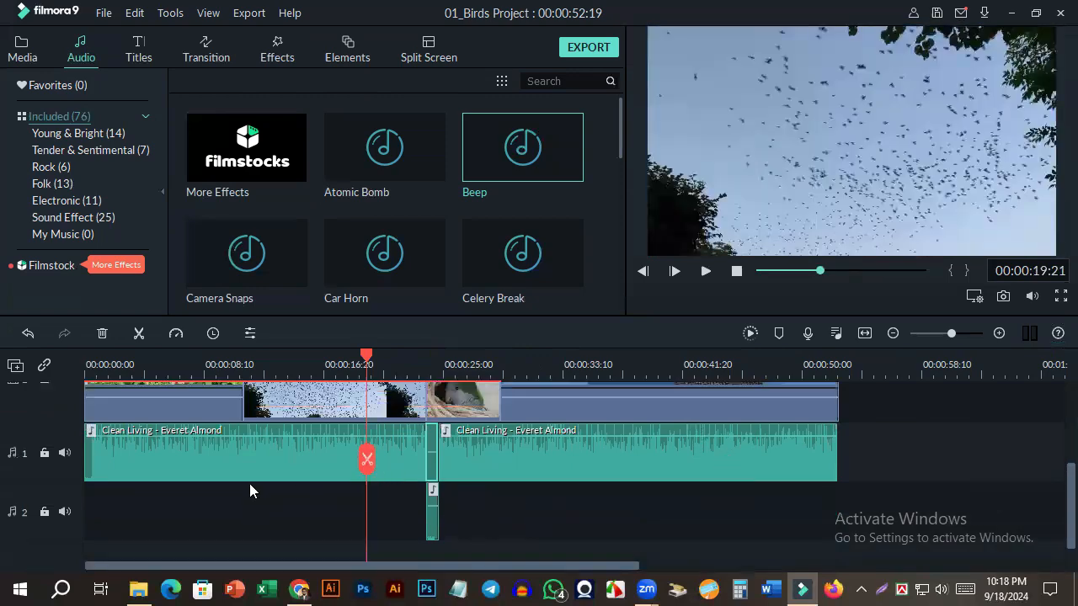
pyautogui.scroll(3, 249, 482)
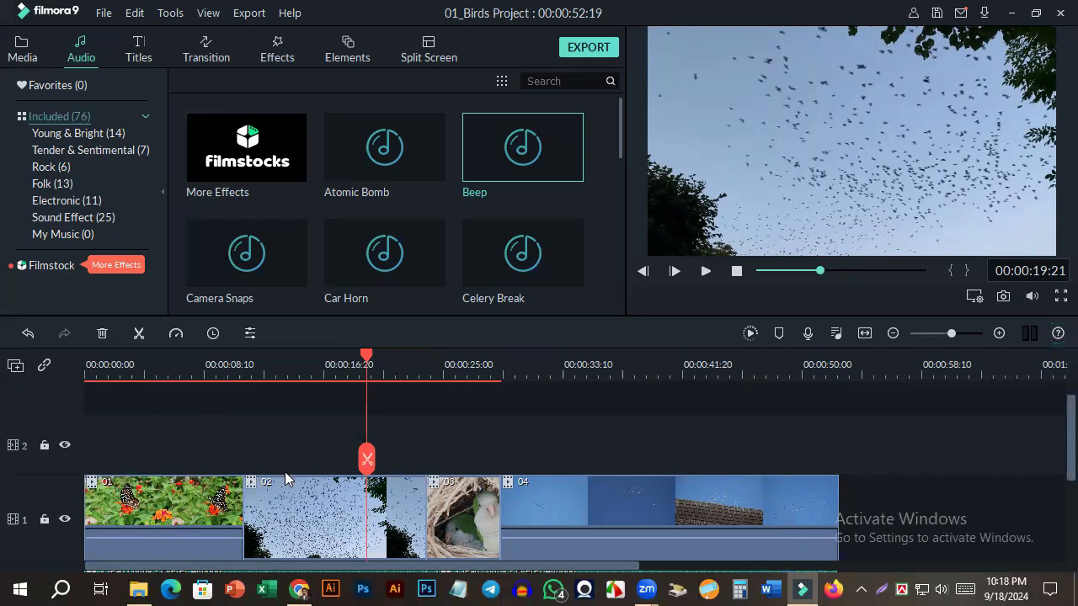
pyautogui.scroll(-2, 284, 471)
pyautogui.scroll(-2, 489, 483)
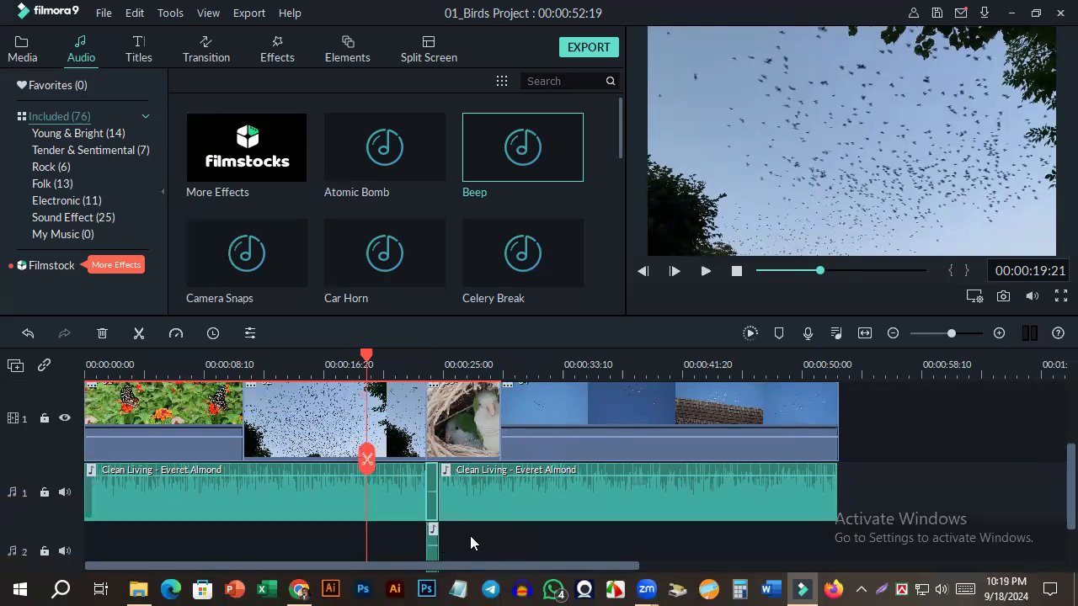
# Step: Place the Jamuna TV logo image from the project media at the start of the second video track, above clip 01
pyautogui.scroll(2, 470, 530)
pyautogui.scroll(1, 454, 456)
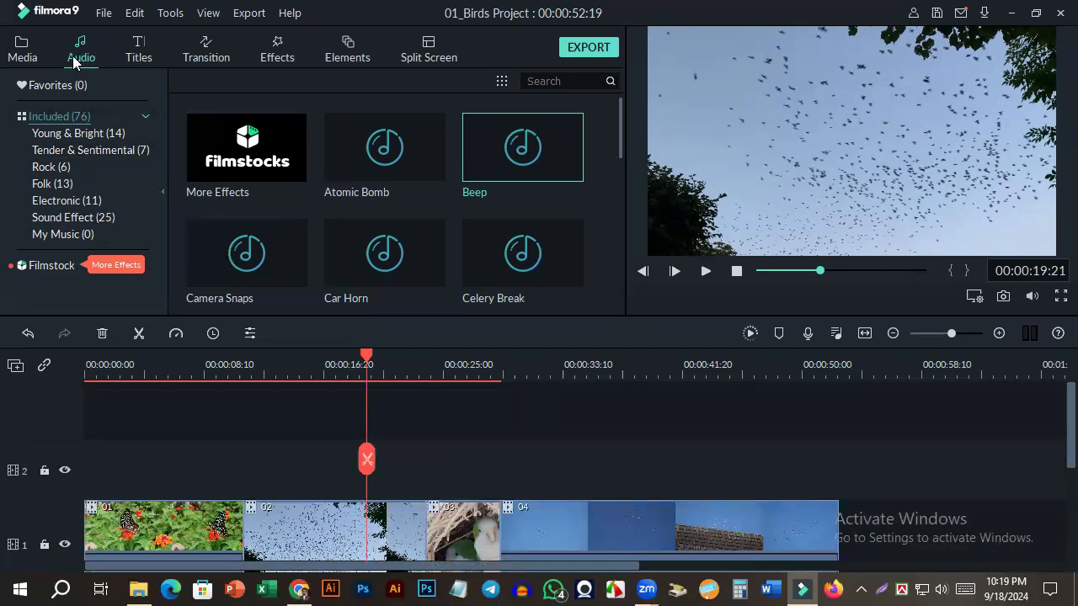
pyautogui.click(22, 50)
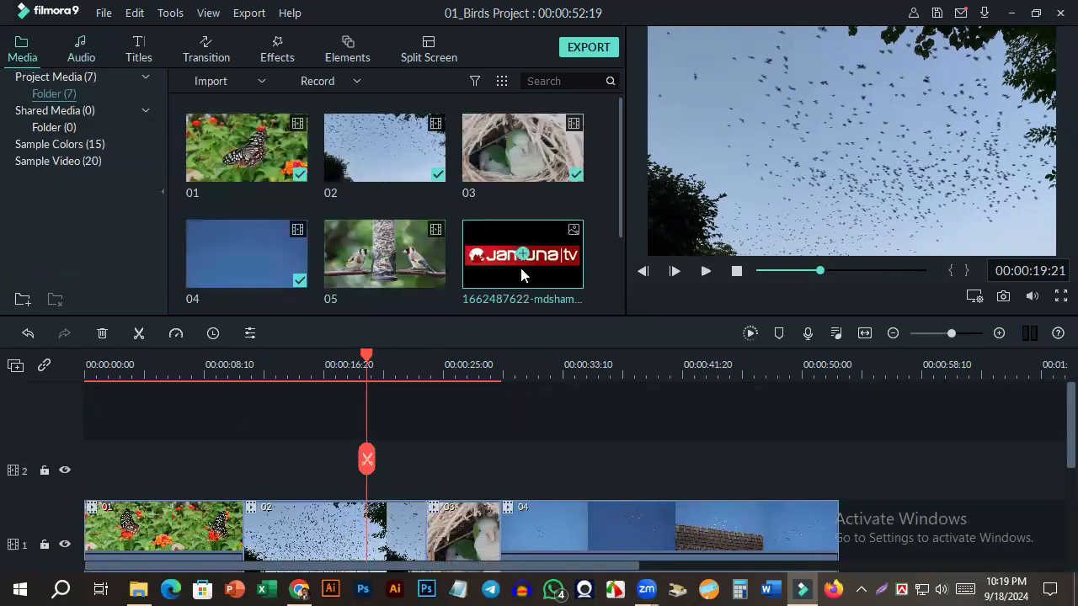
pyautogui.moveTo(560, 264); pyautogui.dragTo(91, 469)
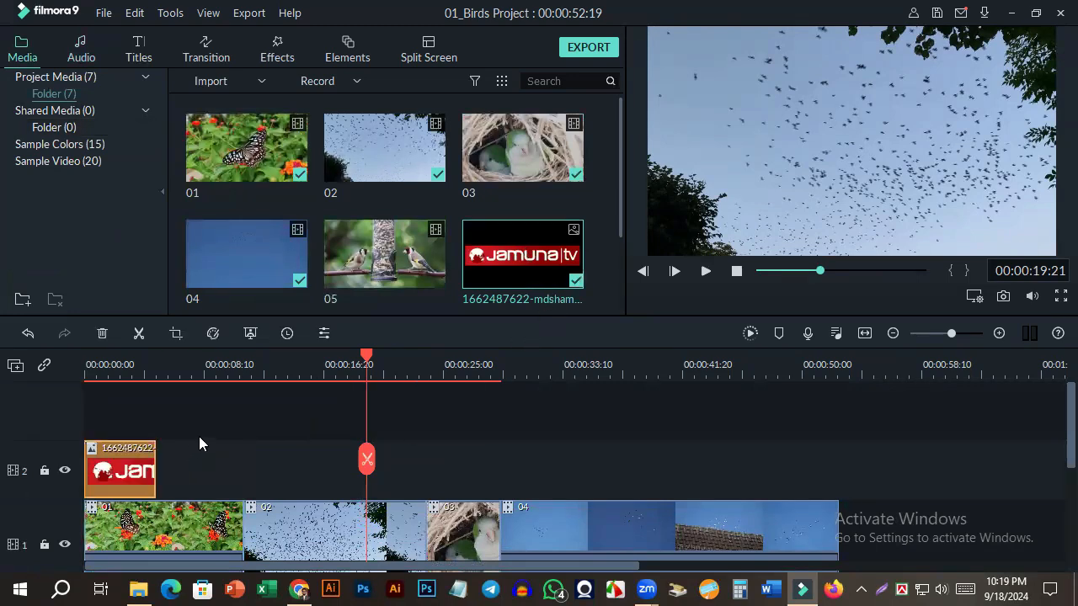
pyautogui.scroll(-1, 200, 438)
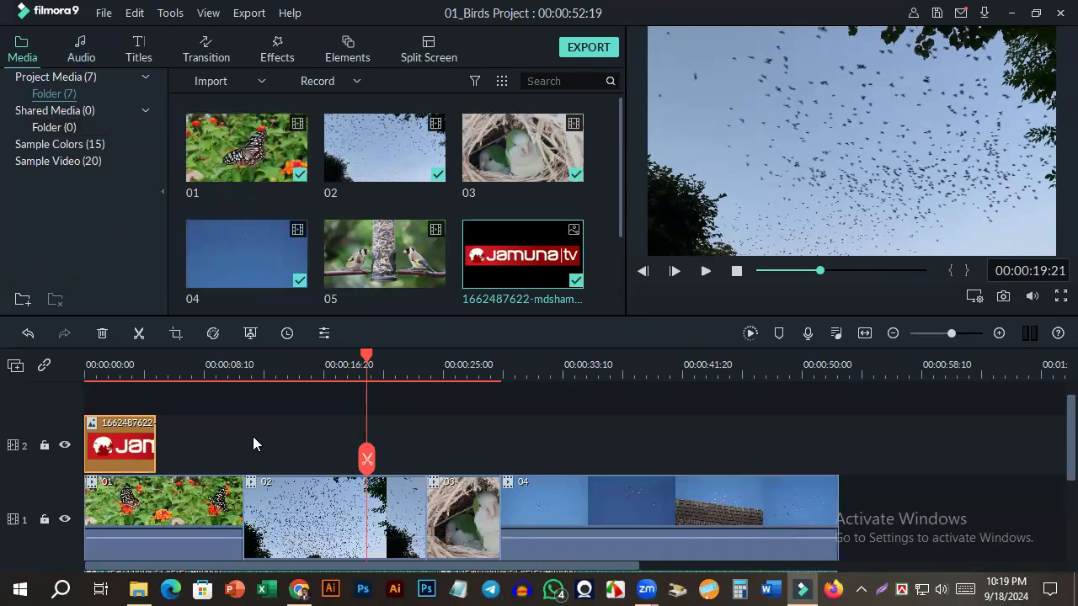
pyautogui.scroll(-1, 246, 413)
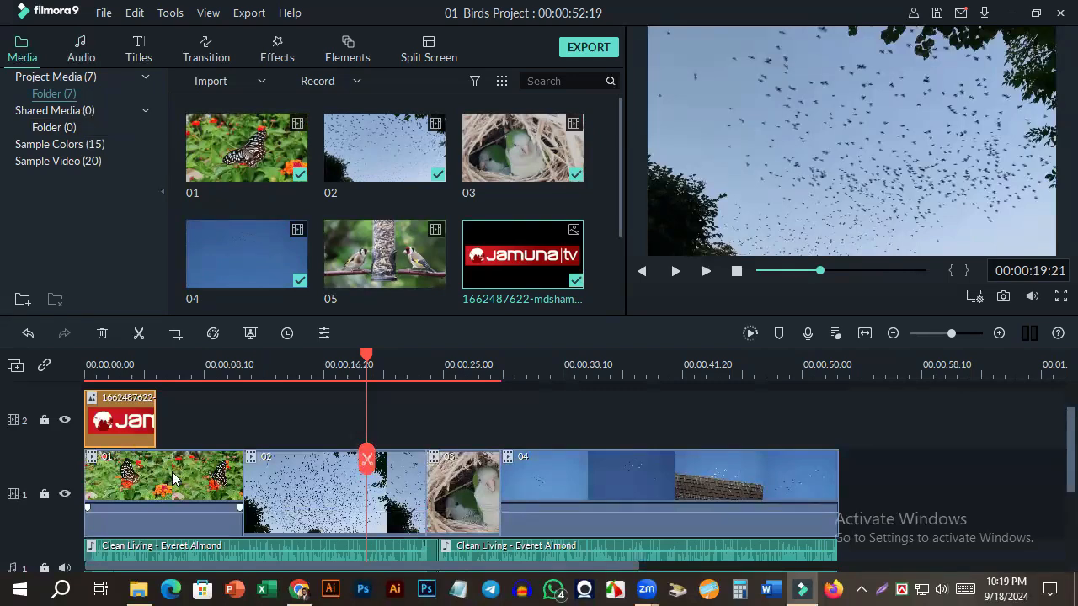
pyautogui.moveTo(139, 420)
pyautogui.mouseDown()
pyautogui.moveTo(136, 515)
pyautogui.moveTo(149, 408)
pyautogui.mouseUp()
pyautogui.scroll(1, 219, 441)
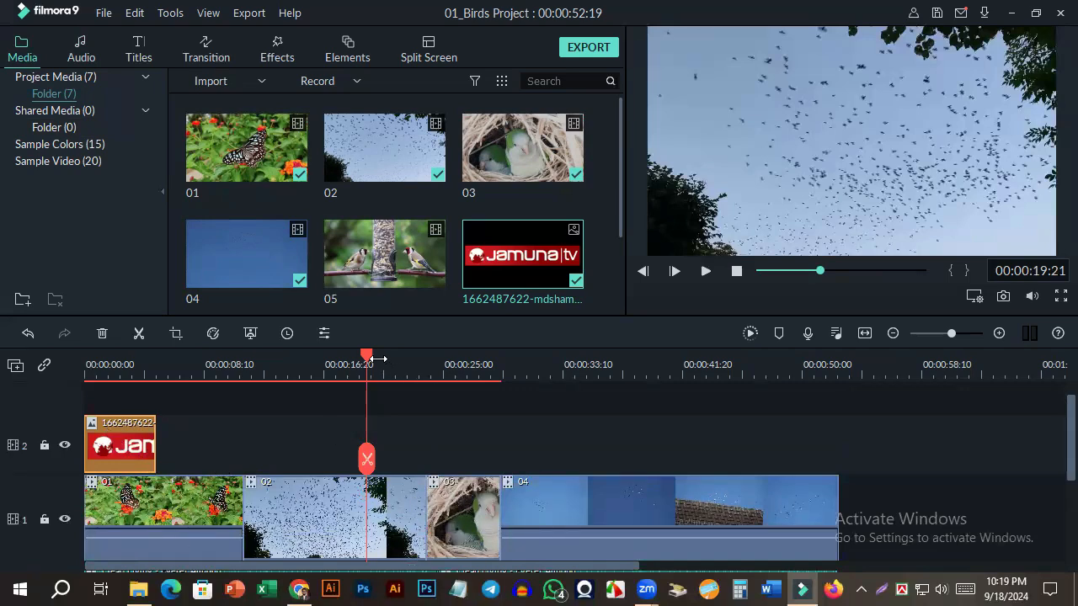
# Step: Preview the logo overlay on clip 01, playing briefly from 00:00:01:17
pyautogui.moveTo(367, 356); pyautogui.dragTo(106, 385)
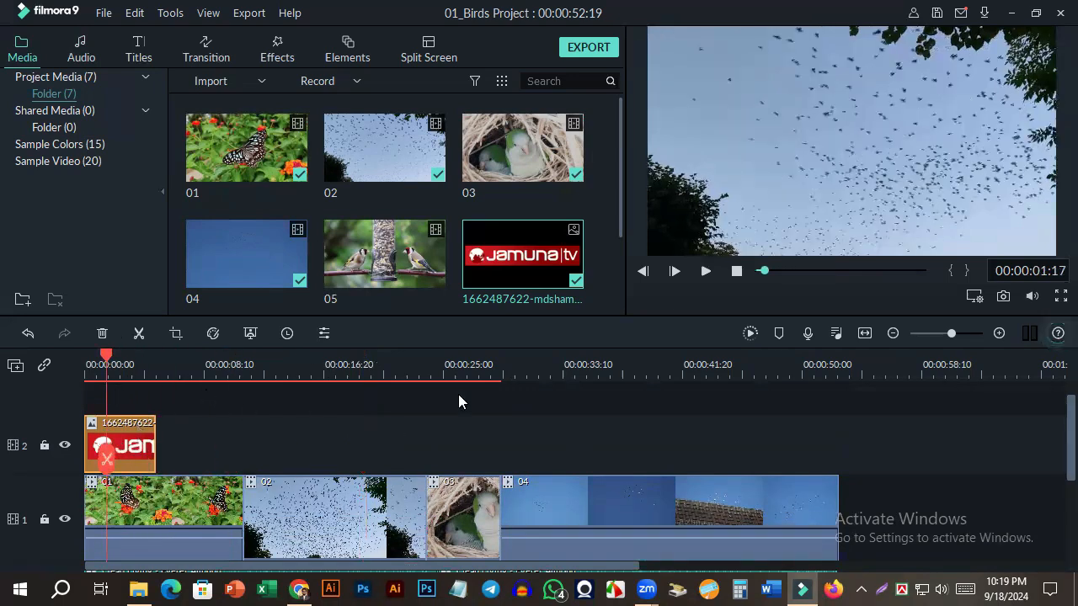
pyautogui.scroll(1, 459, 402)
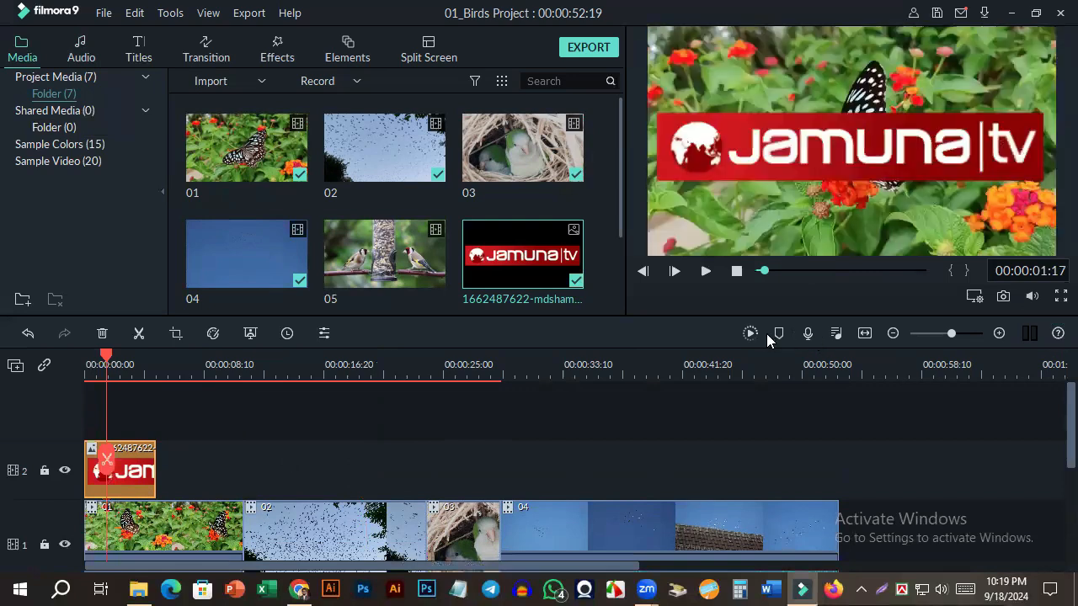
pyautogui.click(705, 278)
pyautogui.click(703, 278)
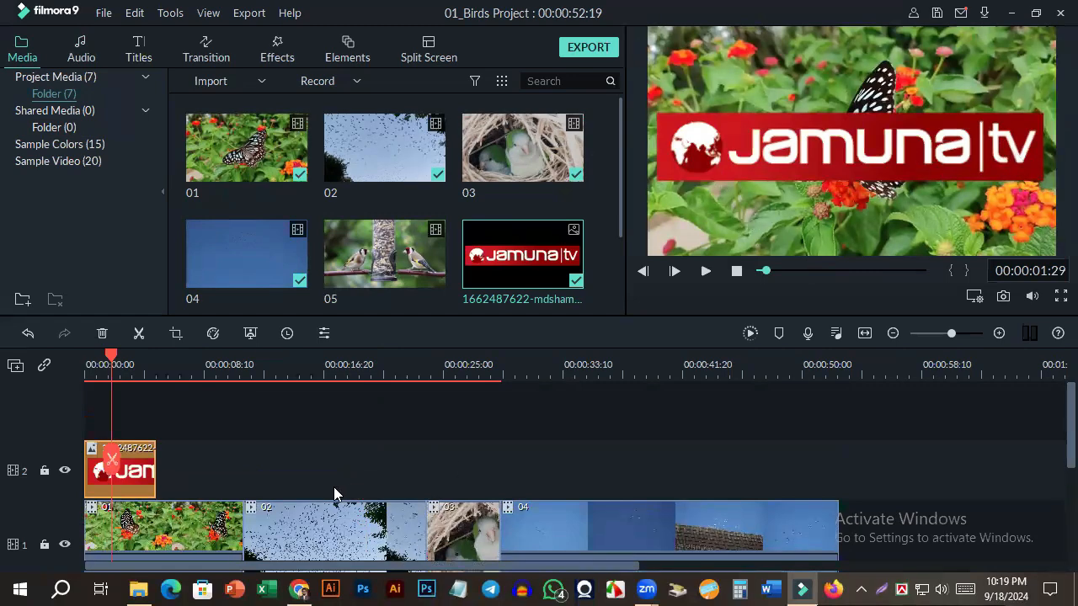
# Step: Open the logo clip's image settings, shrink the logo, and position it in the upper-right corner of the video frame
pyautogui.click(778, 160)
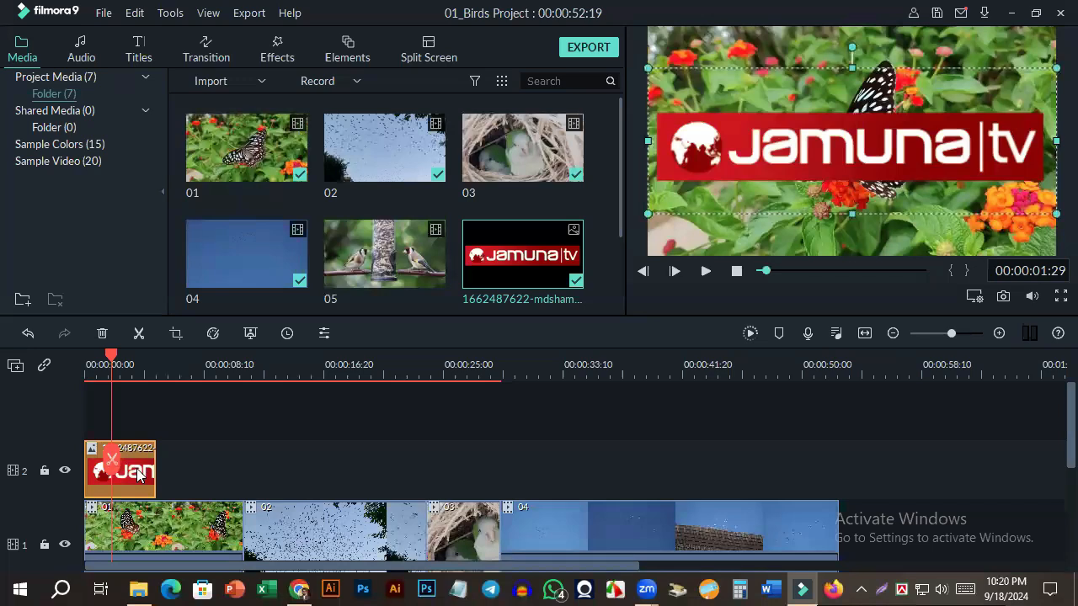
pyautogui.doubleClick(137, 474)
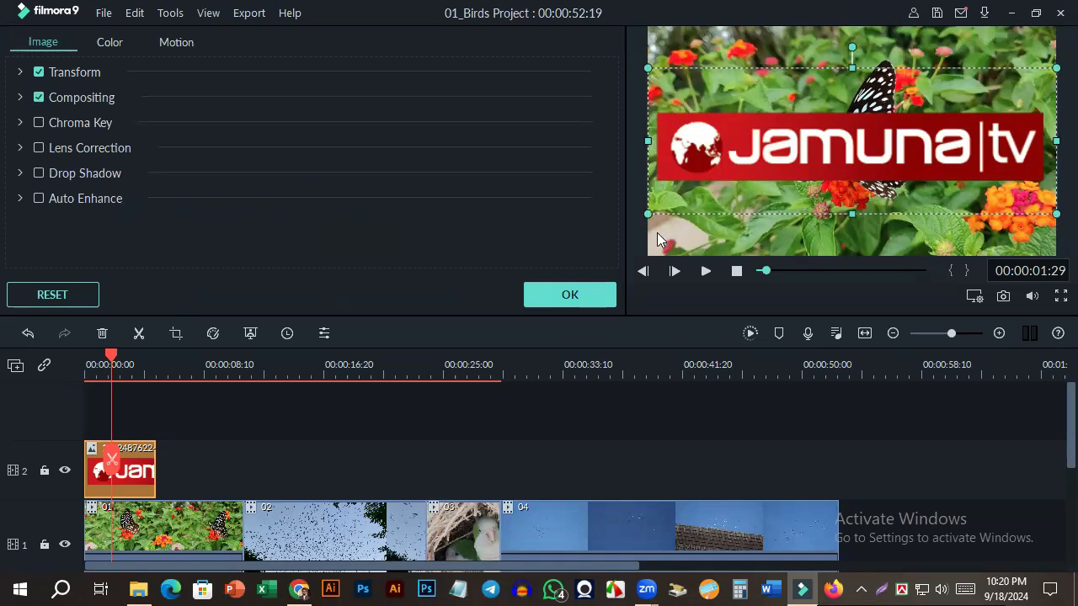
pyautogui.moveTo(647, 214); pyautogui.dragTo(955, 81)
pyautogui.moveTo(957, 81); pyautogui.dragTo(1005, 68)
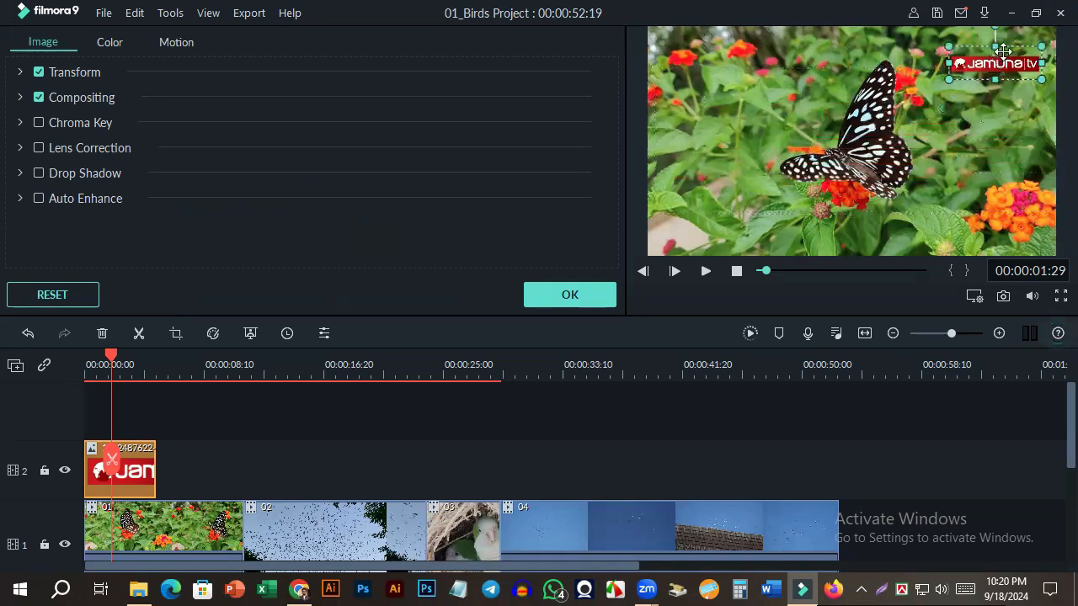
pyautogui.moveTo(1000, 67); pyautogui.dragTo(1001, 42)
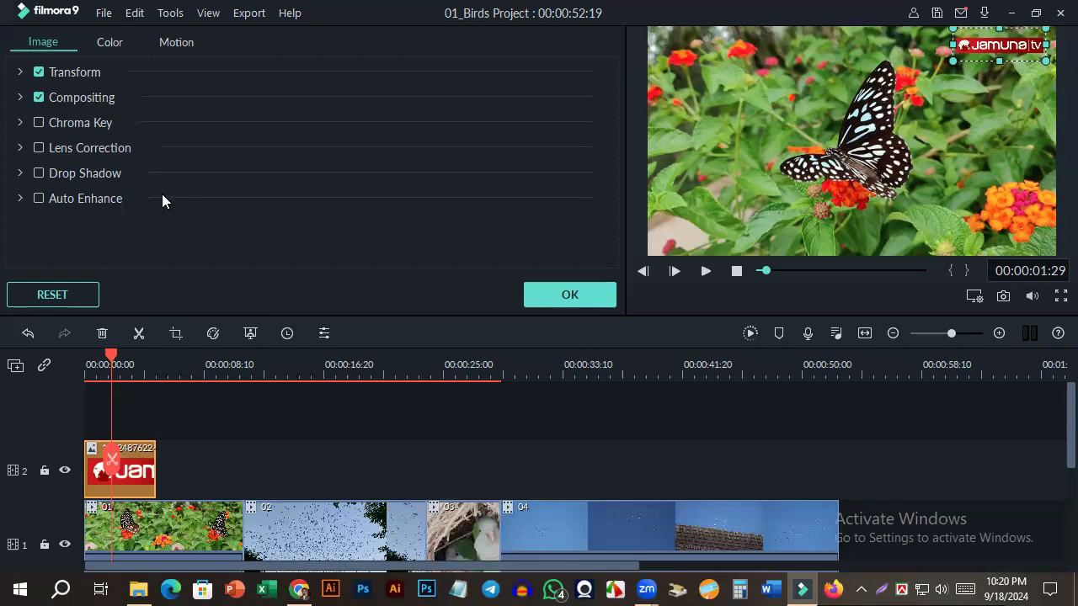
# Step: Enable a drop shadow on the logo and set its blur to 0
pyautogui.click(20, 173)
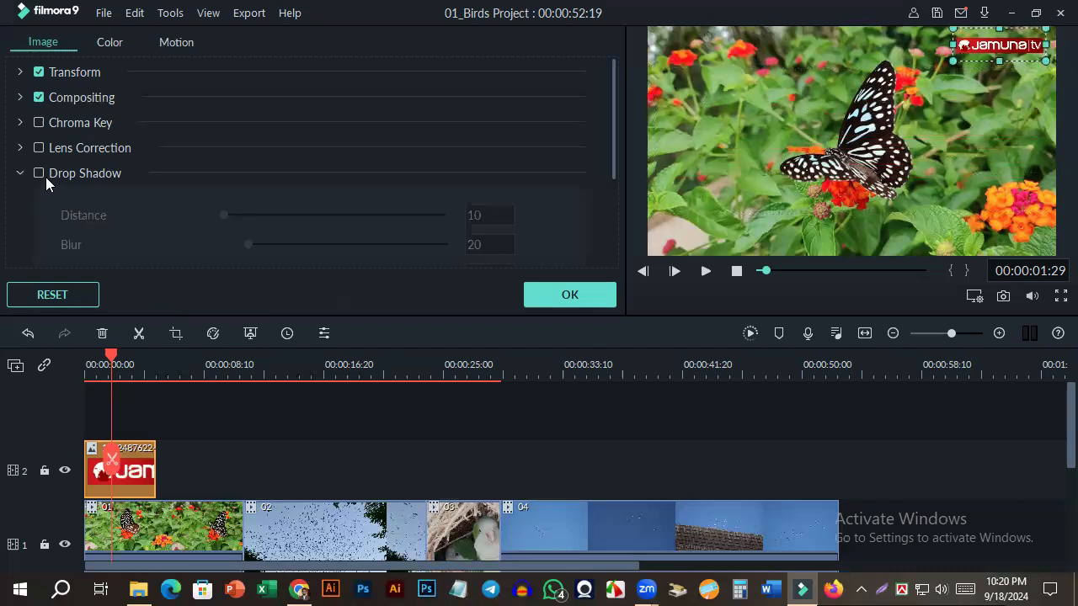
pyautogui.click(38, 174)
pyautogui.click(37, 175)
pyautogui.click(38, 174)
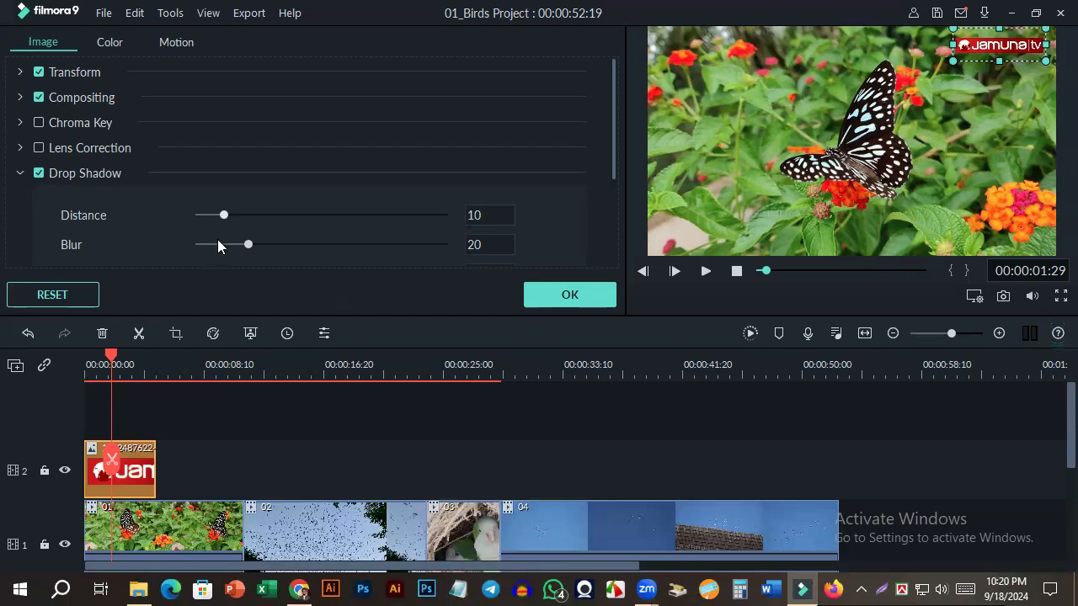
pyautogui.moveTo(247, 245); pyautogui.dragTo(196, 246)
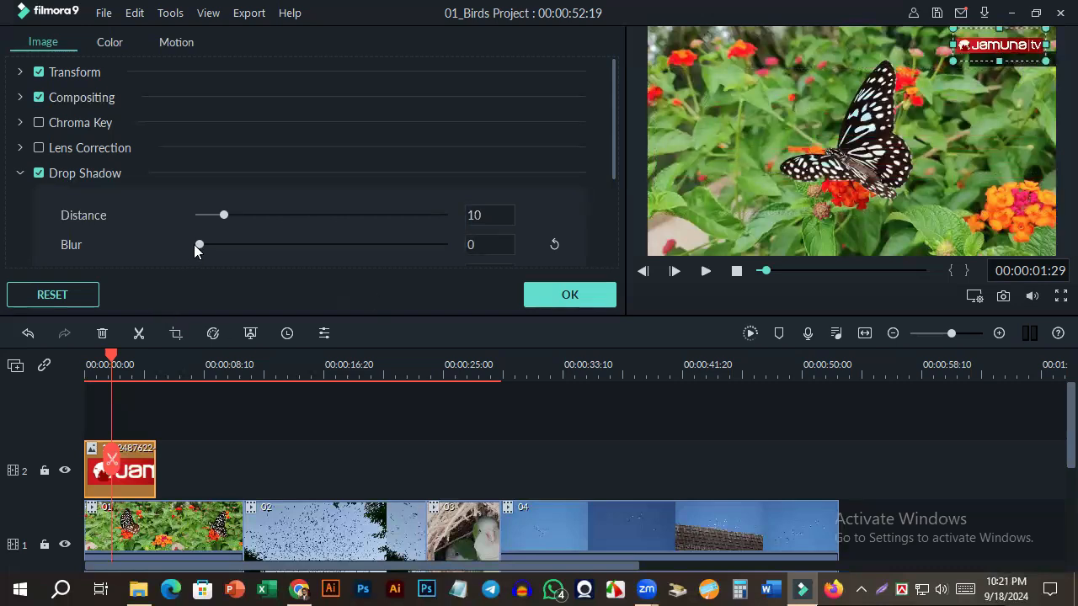
# Step: Set the logo's drop shadow distance to 2 and its blur to 20
pyautogui.moveTo(210, 246); pyautogui.dragTo(211, 248)
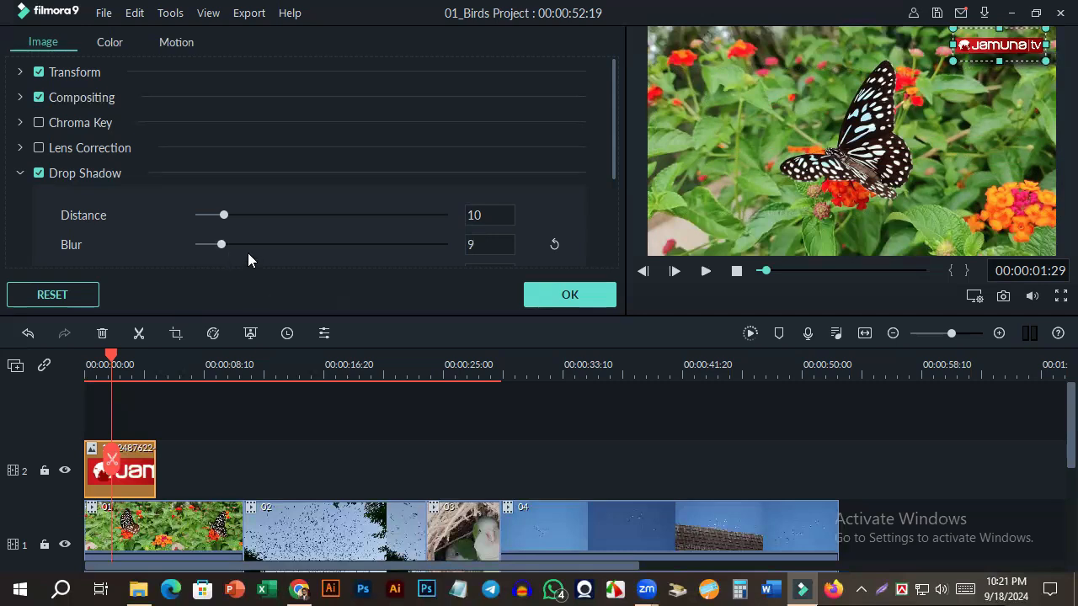
pyautogui.moveTo(222, 244); pyautogui.dragTo(246, 243)
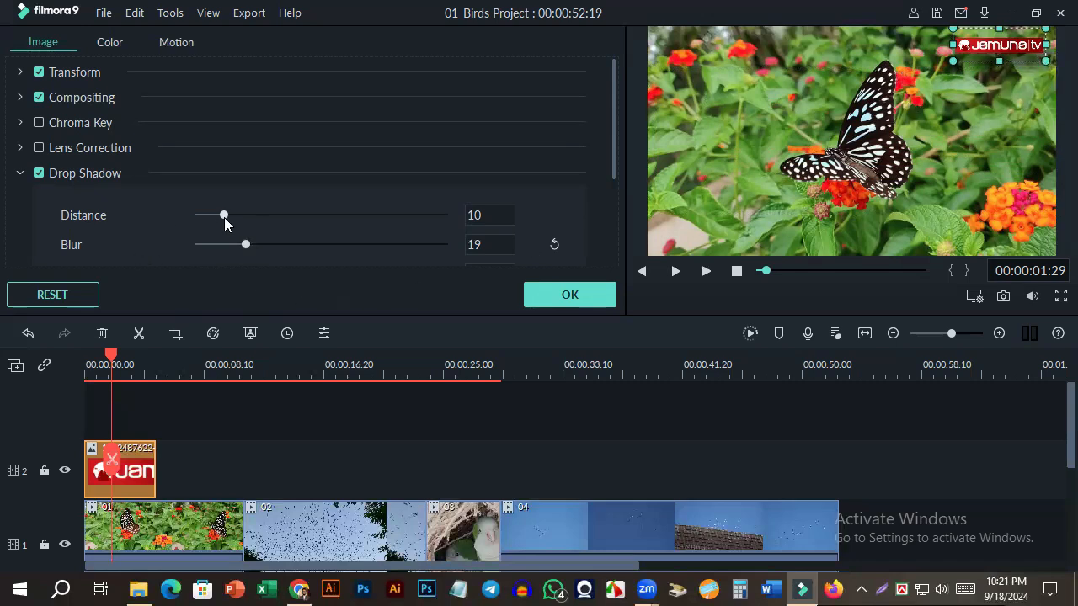
pyautogui.moveTo(223, 215); pyautogui.dragTo(204, 216)
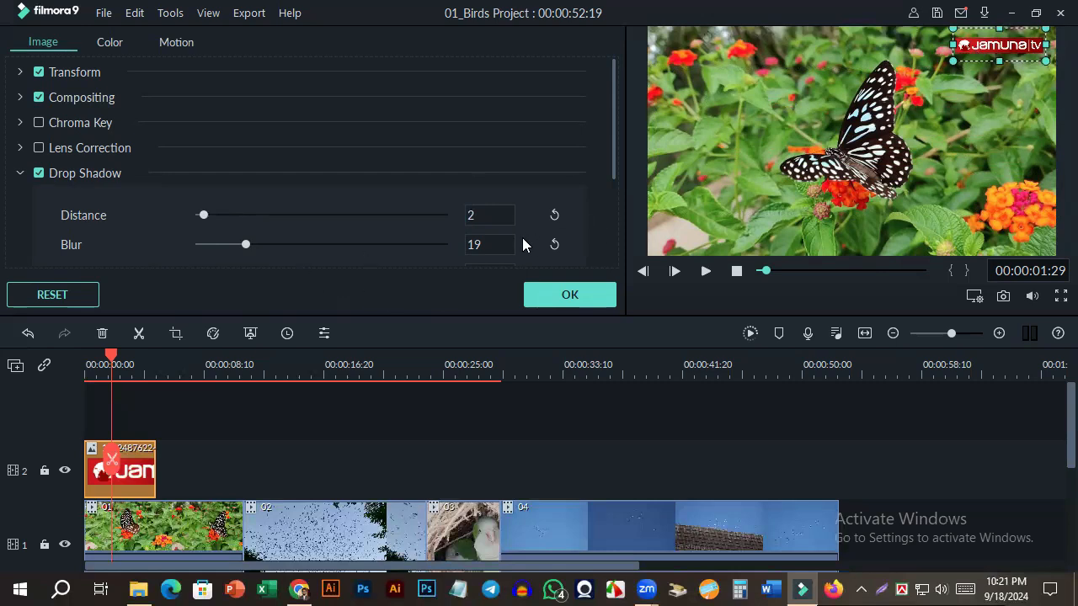
pyautogui.doubleClick(492, 251)
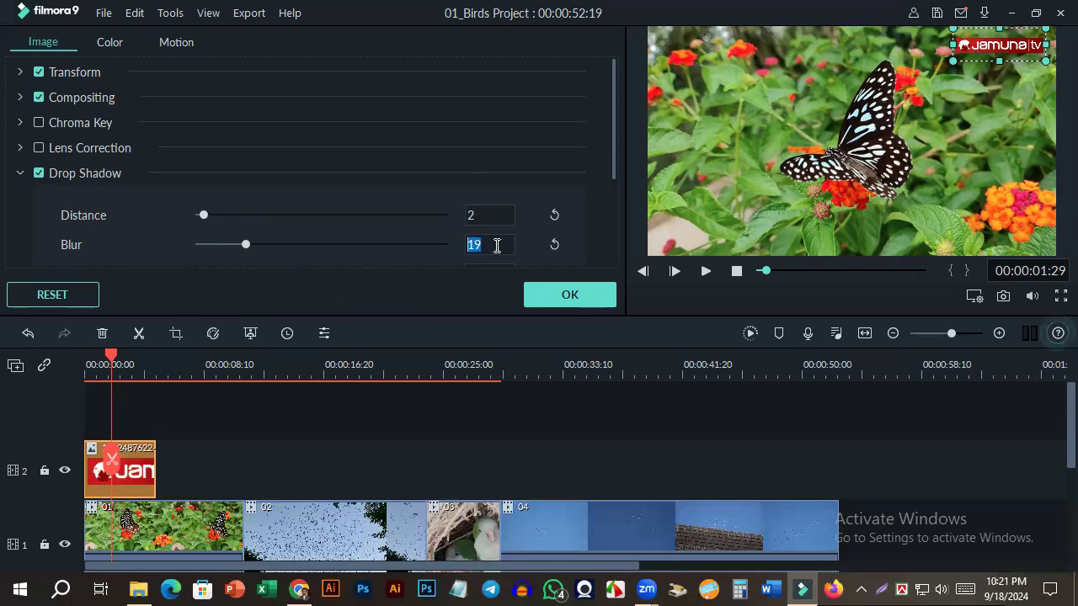
pyautogui.click(493, 245)
pyautogui.write('20')
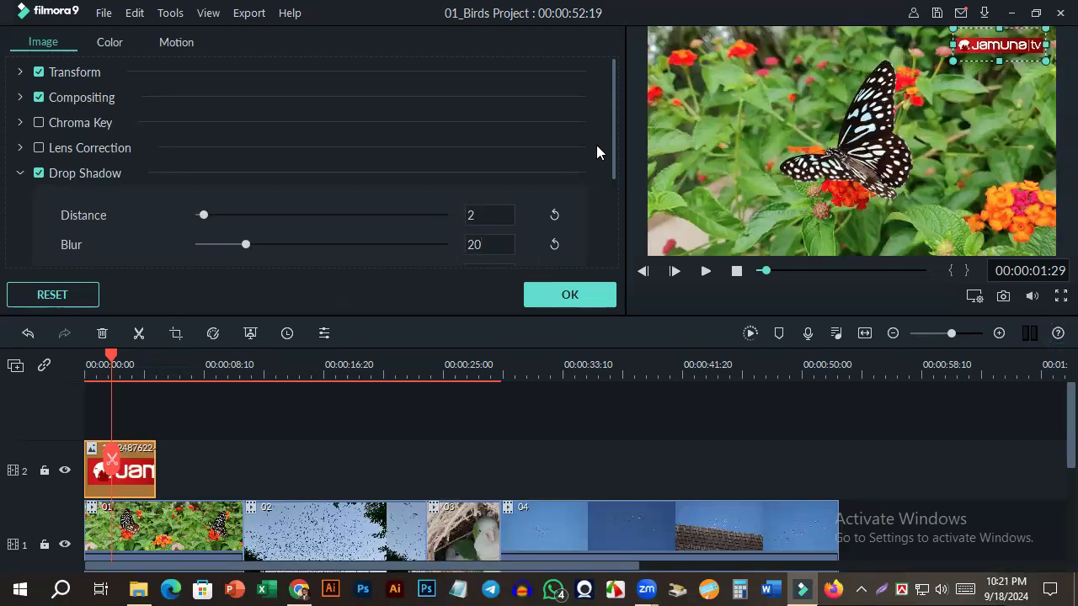
# Step: Try a dark red shadow color on the logo, change it to black, and apply the image settings
pyautogui.moveTo(611, 116); pyautogui.dragTo(614, 210)
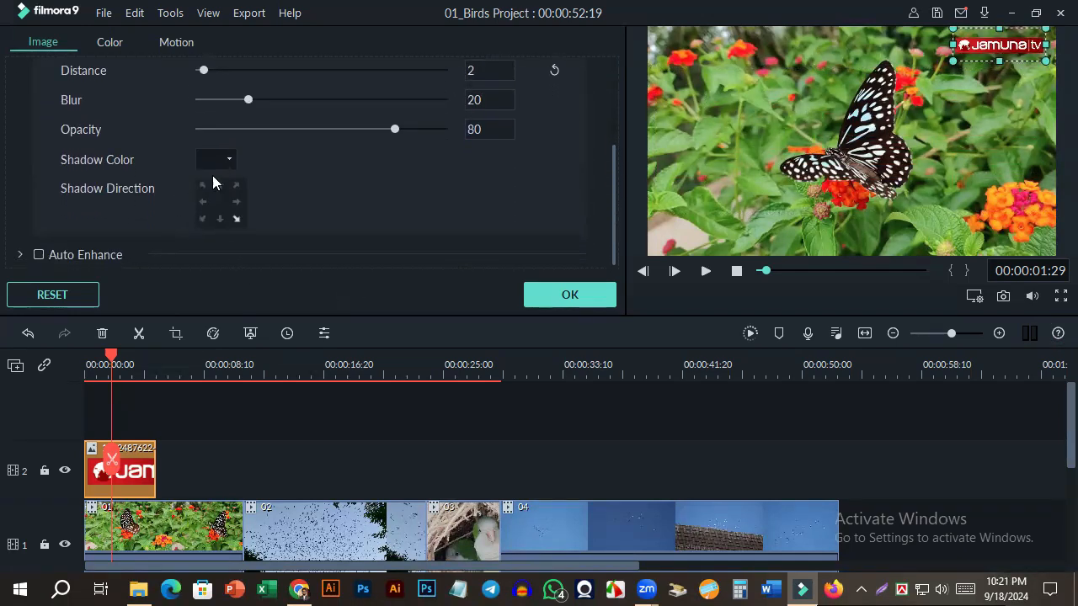
pyautogui.click(225, 155)
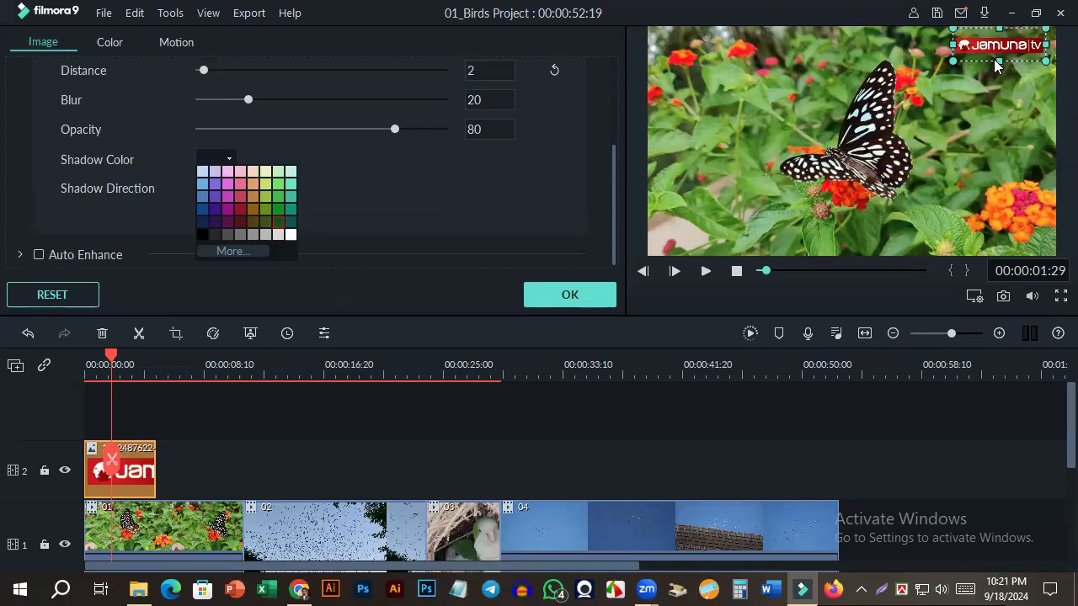
pyautogui.click(241, 209)
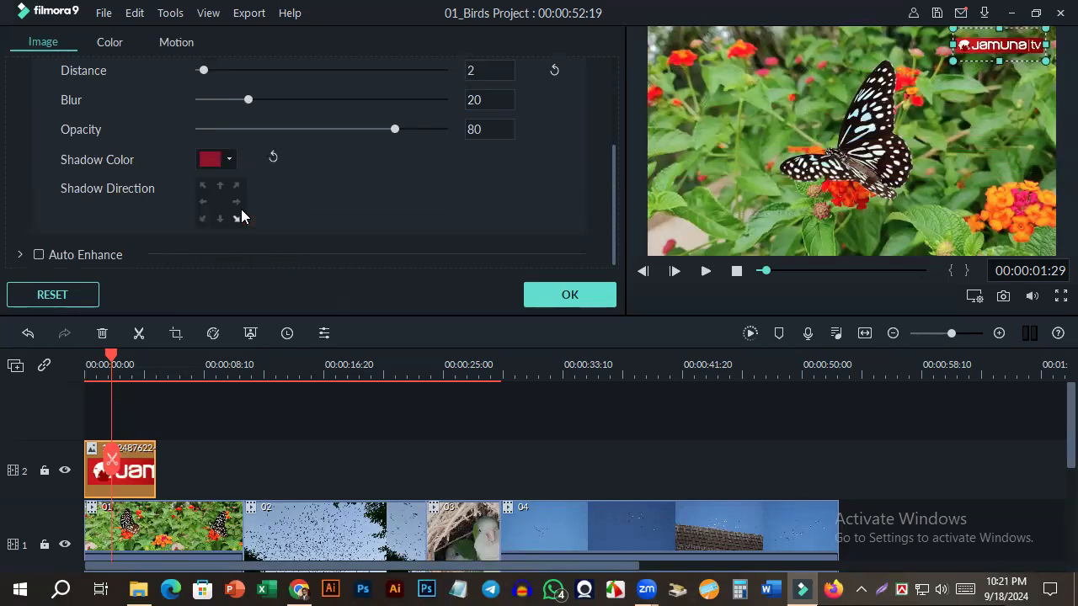
pyautogui.click(228, 159)
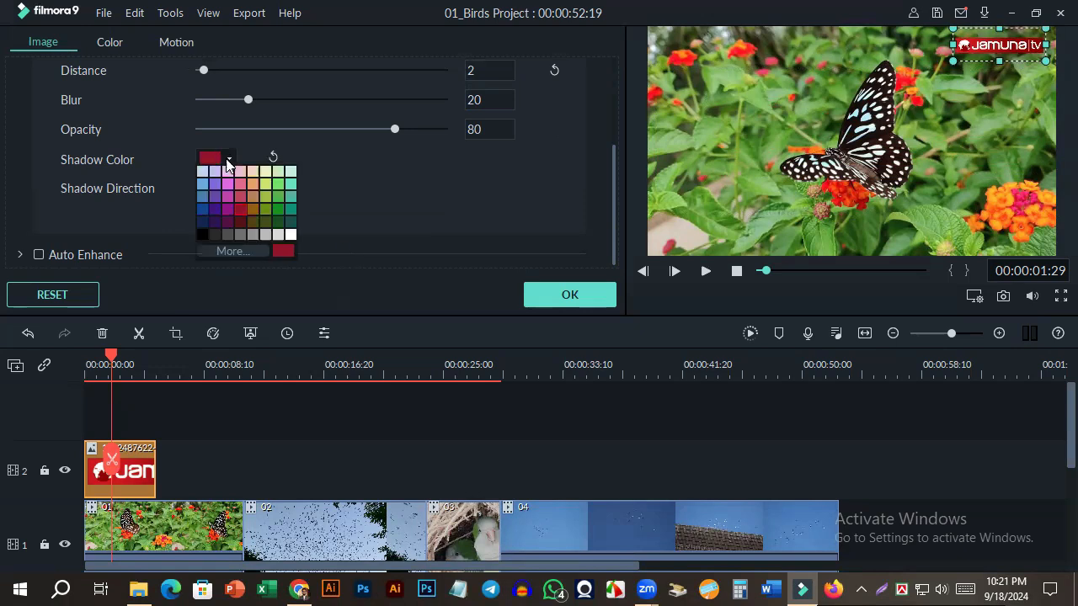
pyautogui.click(200, 234)
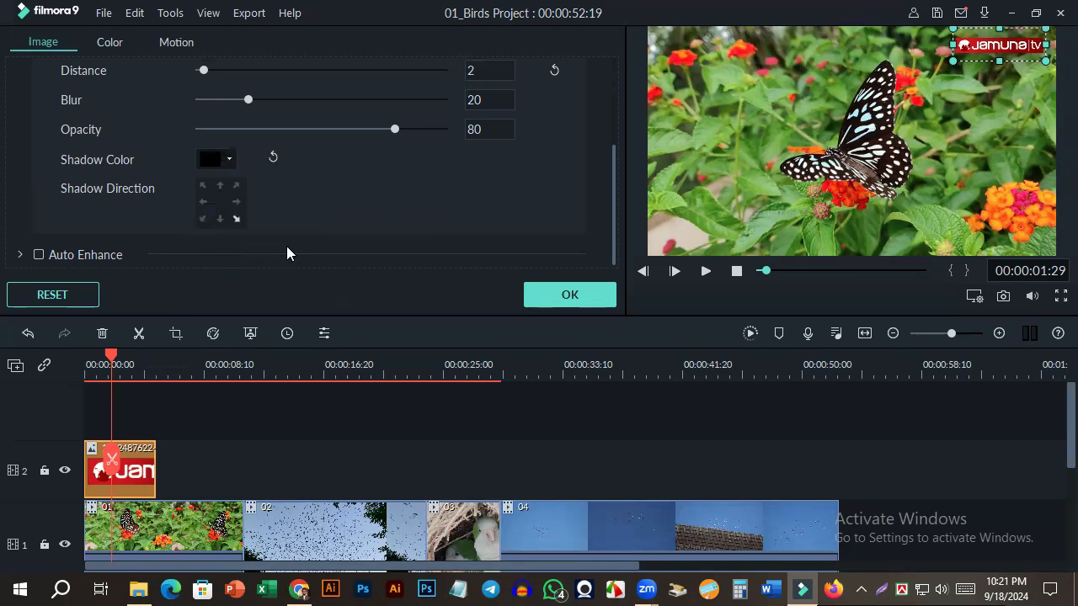
pyautogui.click(572, 295)
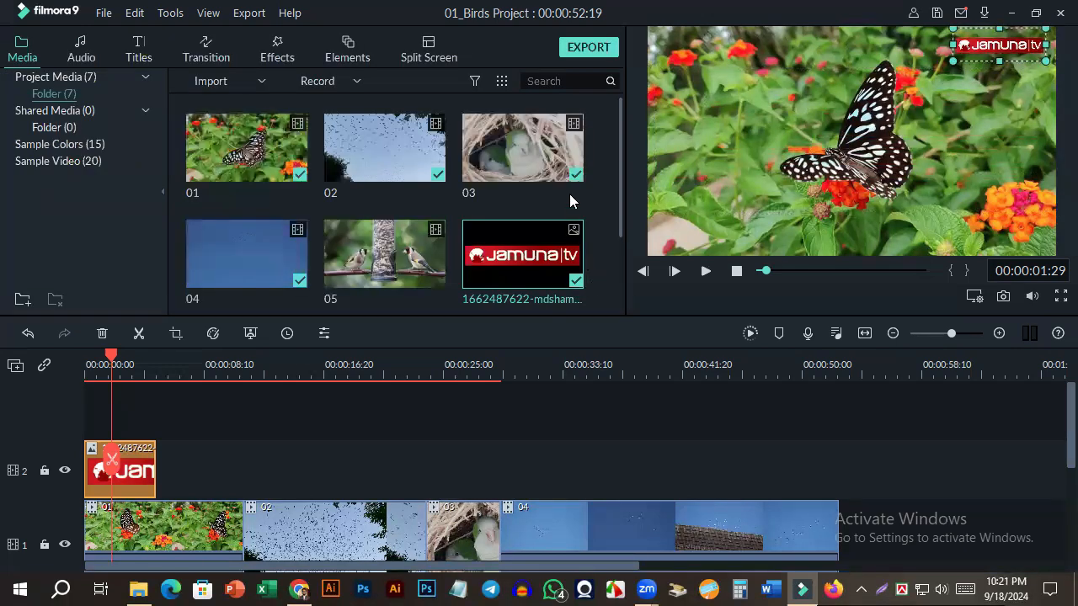
# Step: Extend the logo clip on the second video track to the end of clip 04
pyautogui.click(895, 137)
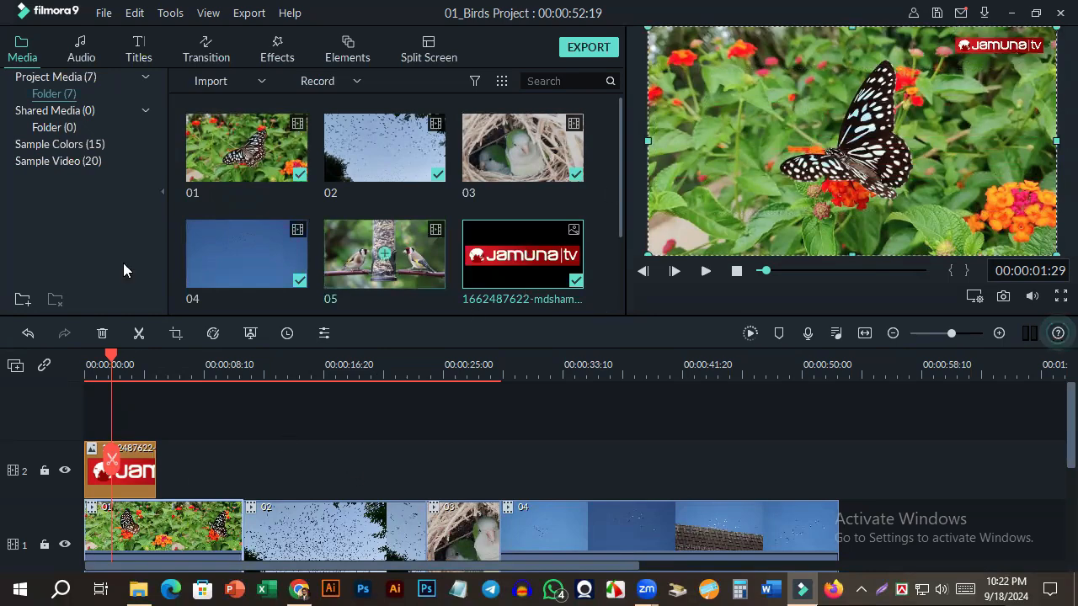
pyautogui.click(151, 469)
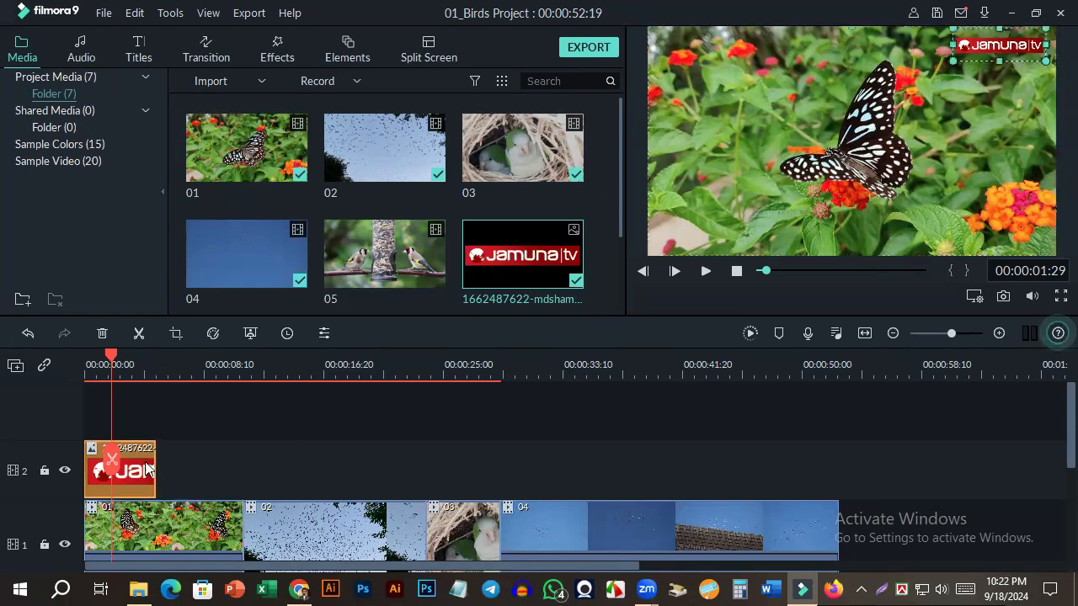
pyautogui.moveTo(110, 354); pyautogui.dragTo(157, 359)
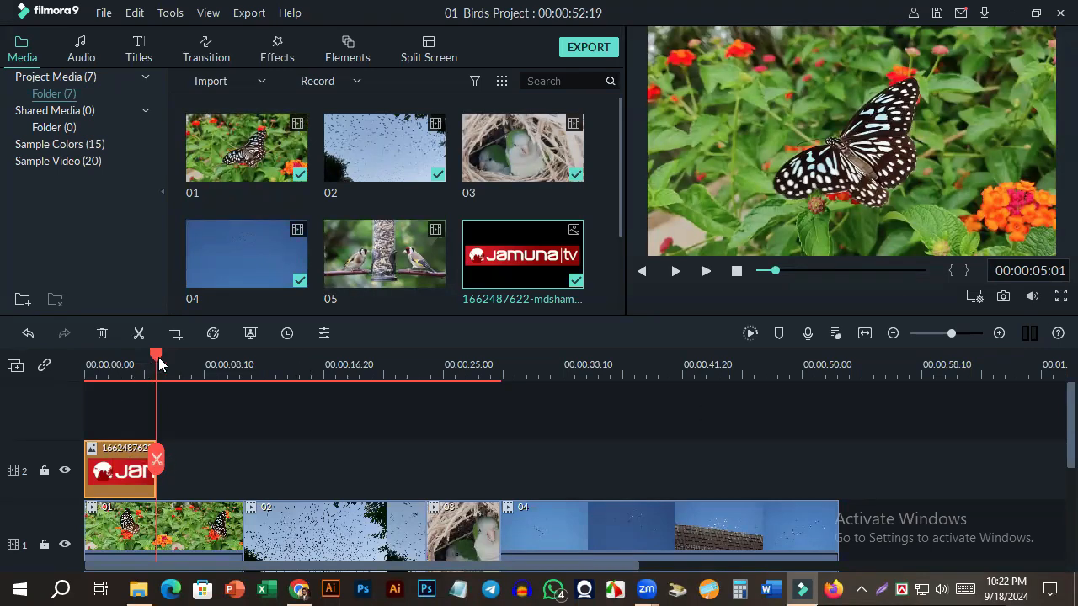
pyautogui.moveTo(158, 362); pyautogui.dragTo(107, 359)
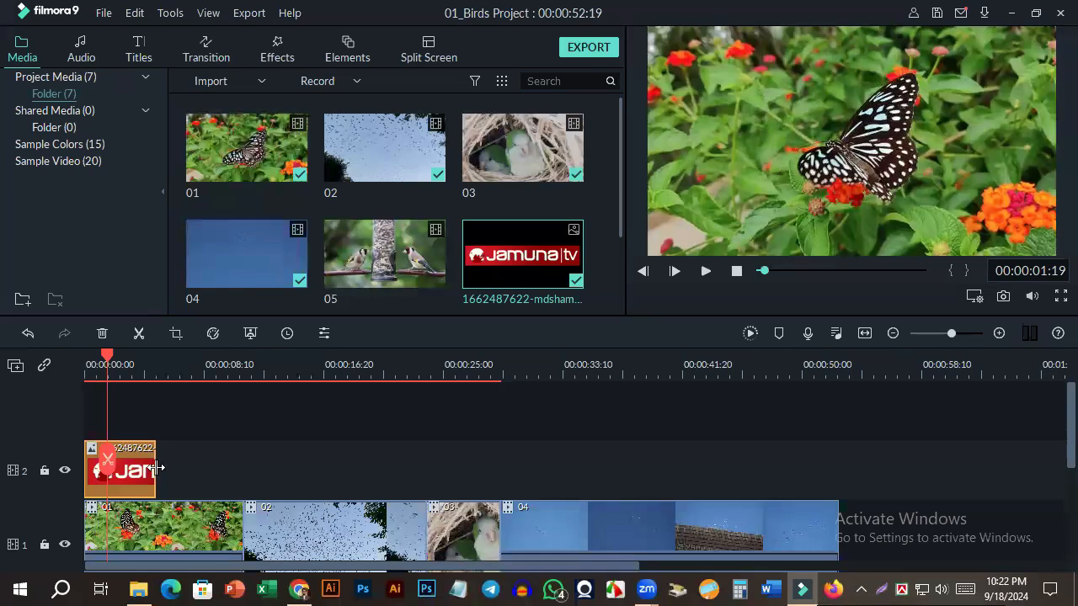
pyautogui.moveTo(157, 468); pyautogui.dragTo(899, 416)
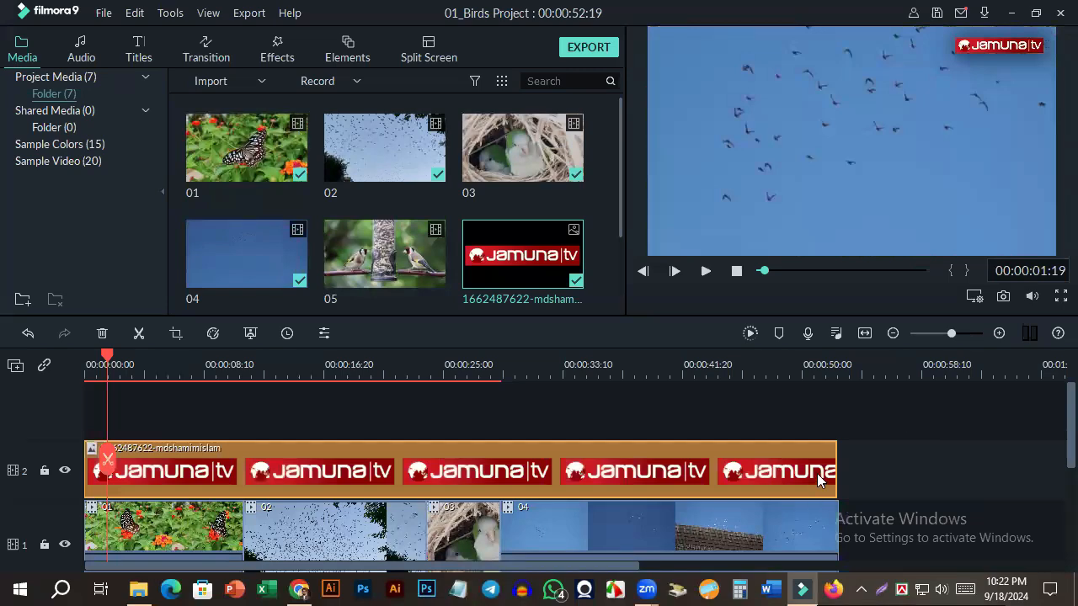
# Step: Check the logo over clip 04 at 00:00:33:02, turn off its drop shadow, and apply the image settings
pyautogui.scroll(-1, 817, 473)
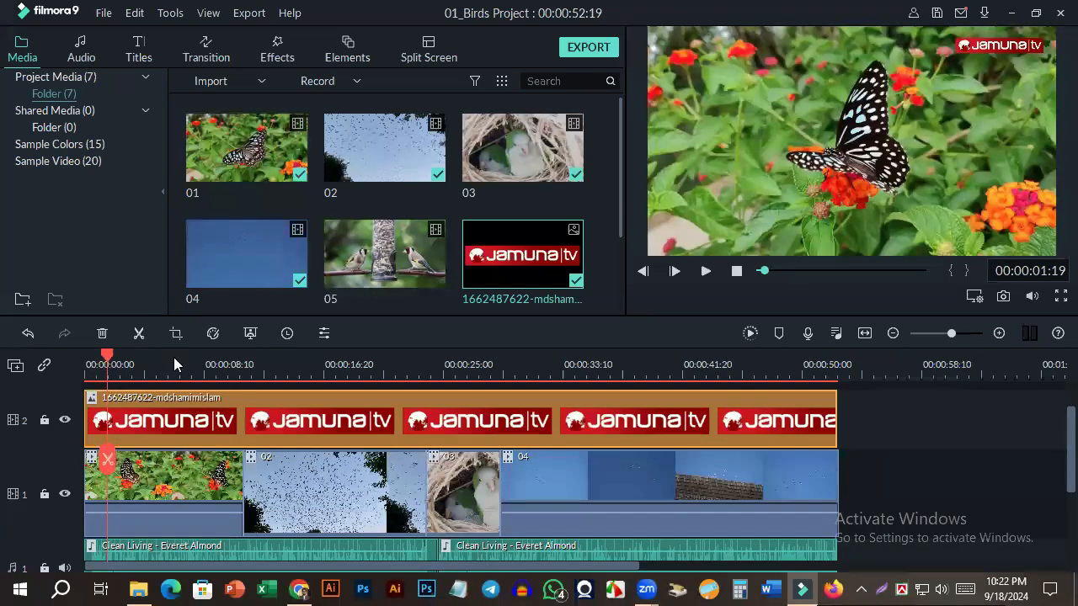
pyautogui.moveTo(174, 357); pyautogui.dragTo(558, 369)
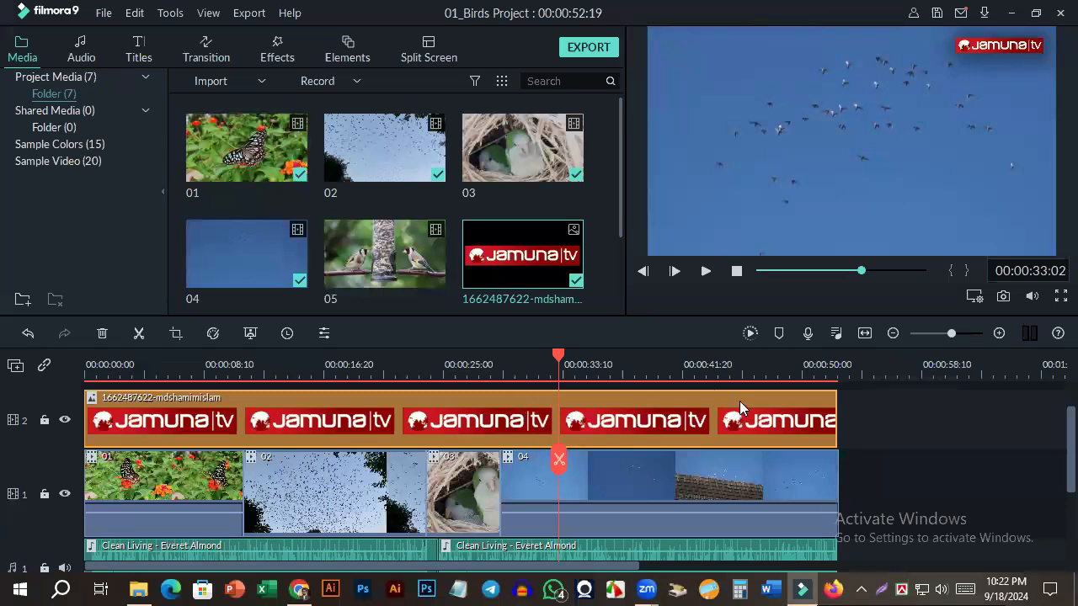
pyautogui.doubleClick(427, 396)
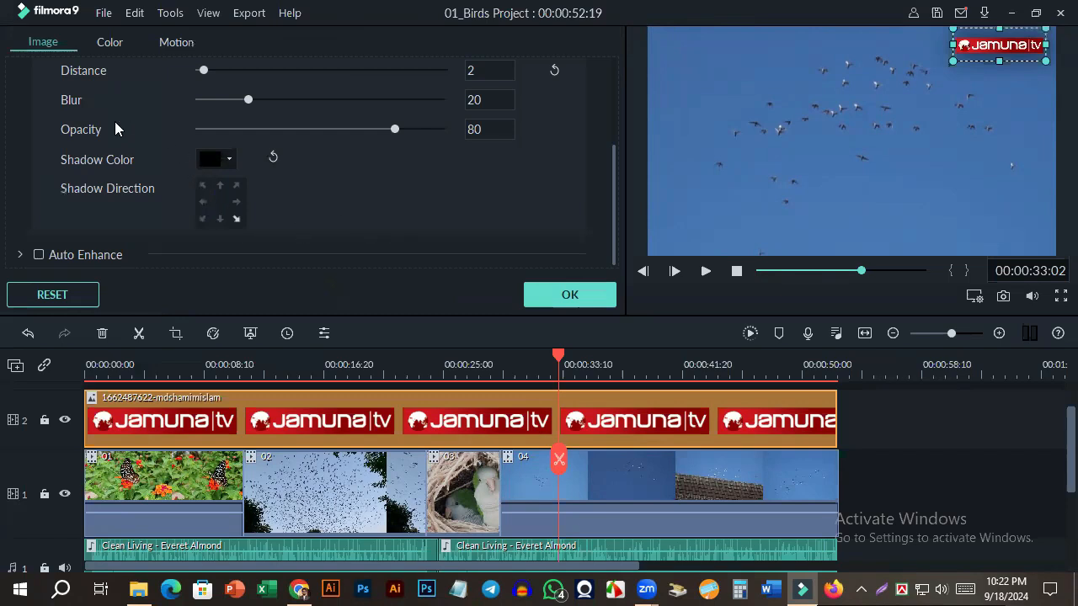
pyautogui.scroll(3, 152, 135)
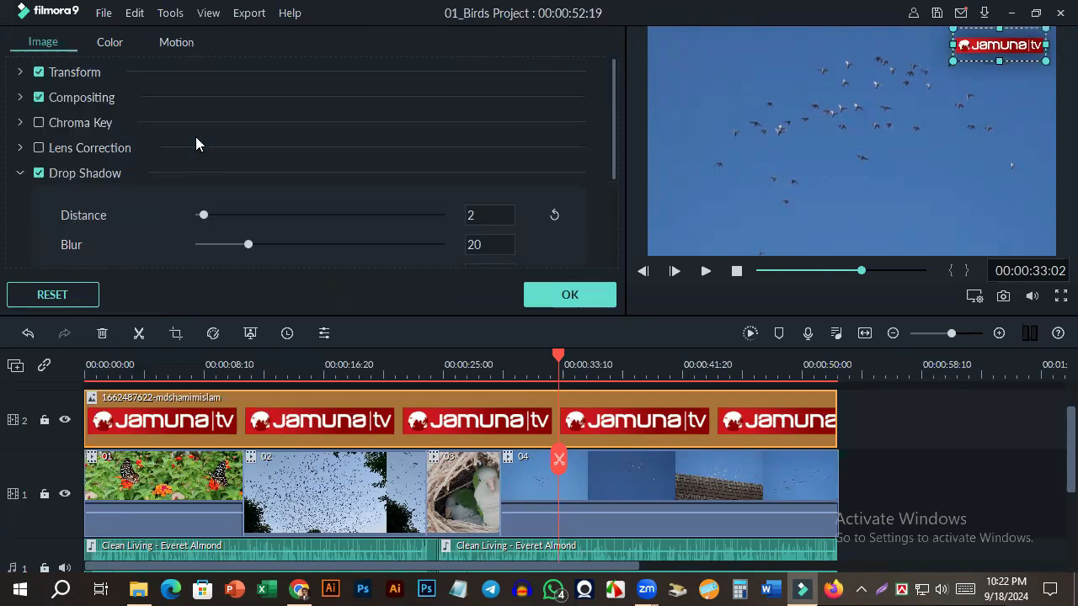
pyautogui.click(39, 174)
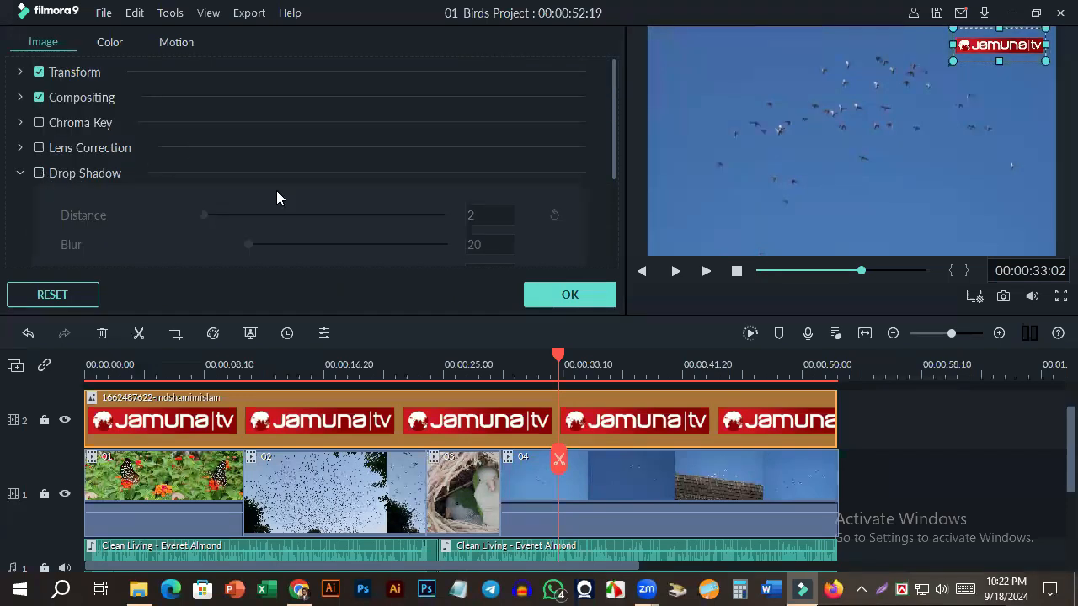
pyautogui.click(601, 304)
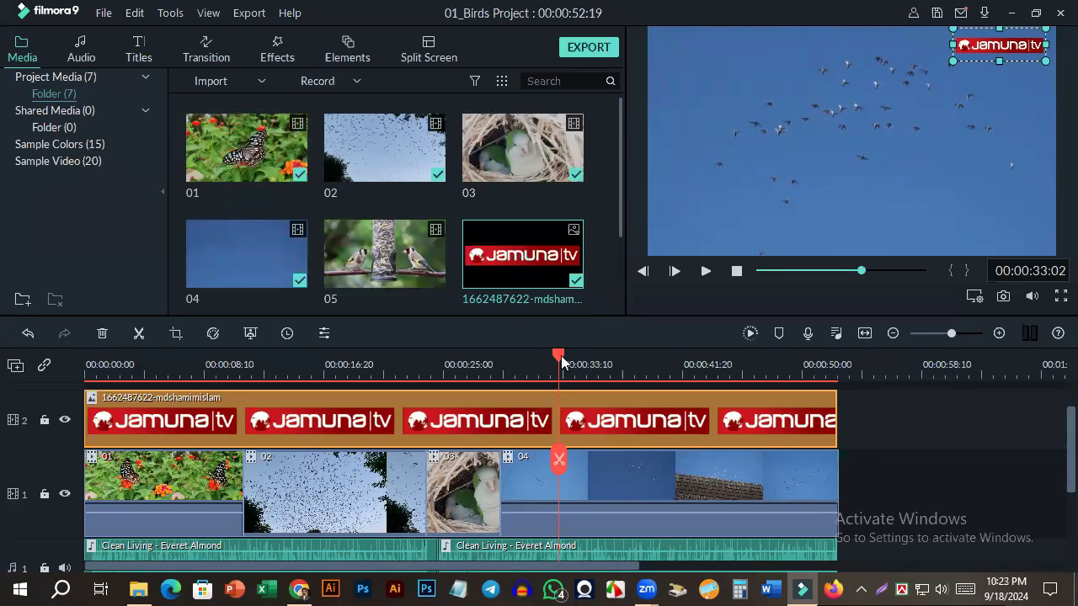
# Step: Play the sequence from 00:00:00:00 with the preview volume lowered to about half
pyautogui.moveTo(558, 357)
pyautogui.mouseDown()
pyautogui.moveTo(596, 356)
pyautogui.moveTo(539, 357)
pyautogui.mouseUp()
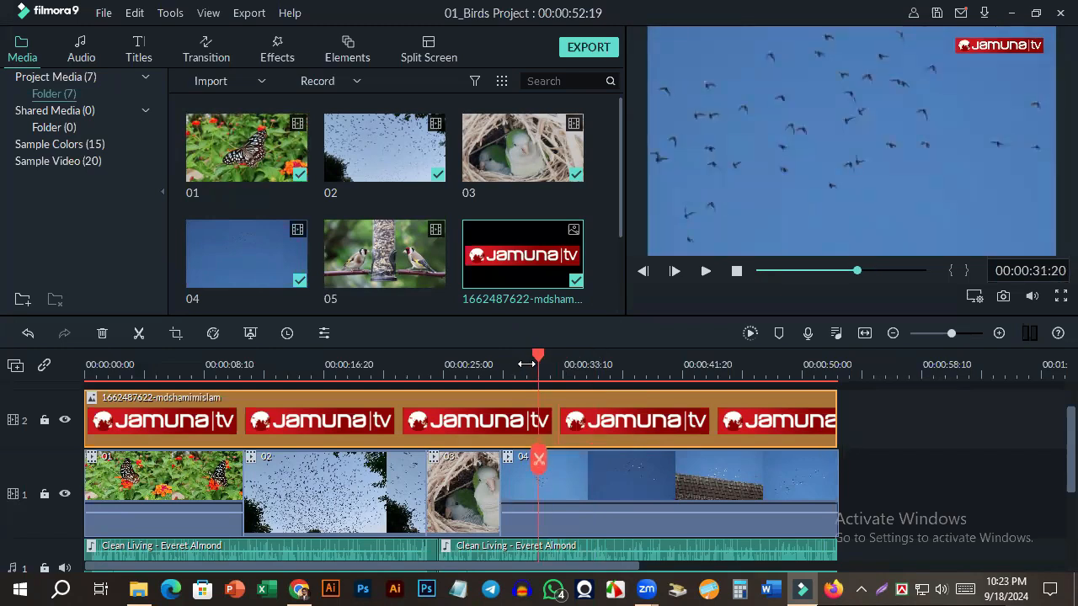
pyautogui.moveTo(285, 387); pyautogui.dragTo(54, 447)
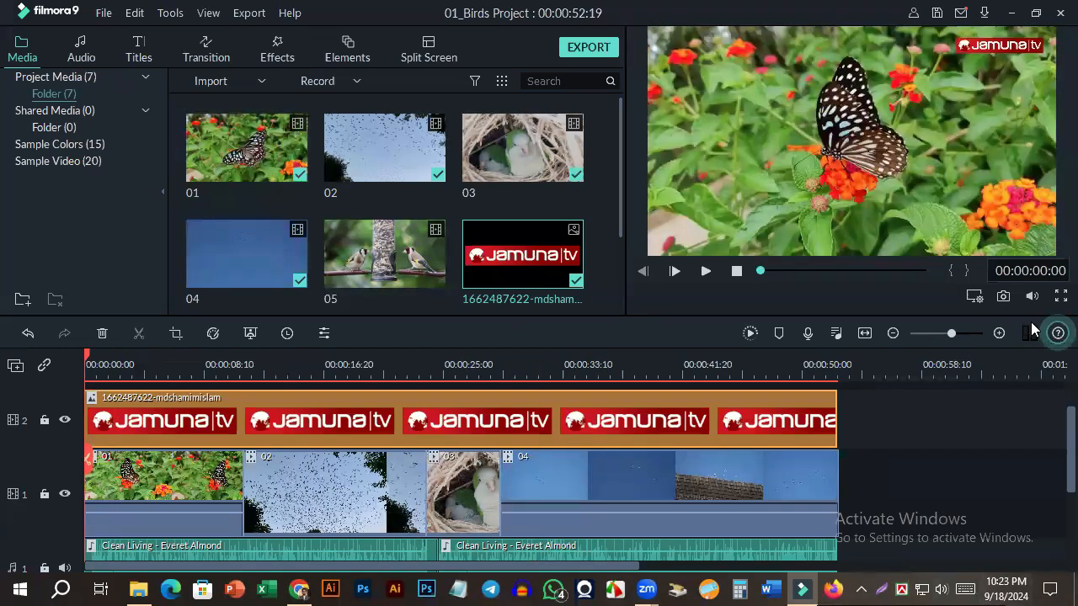
pyautogui.click(1033, 296)
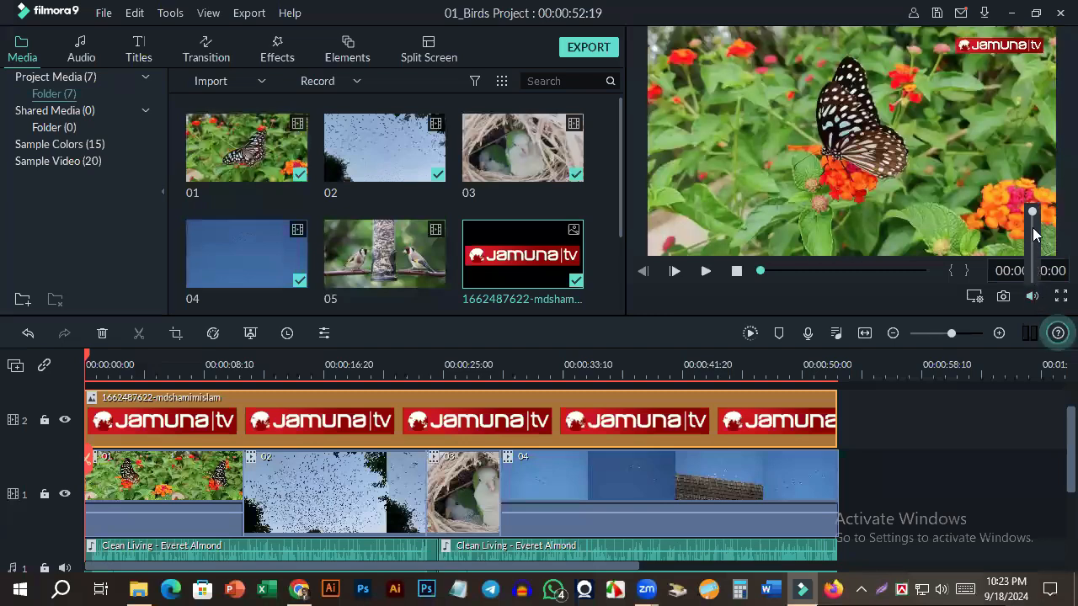
pyautogui.moveTo(1033, 212); pyautogui.dragTo(1035, 244)
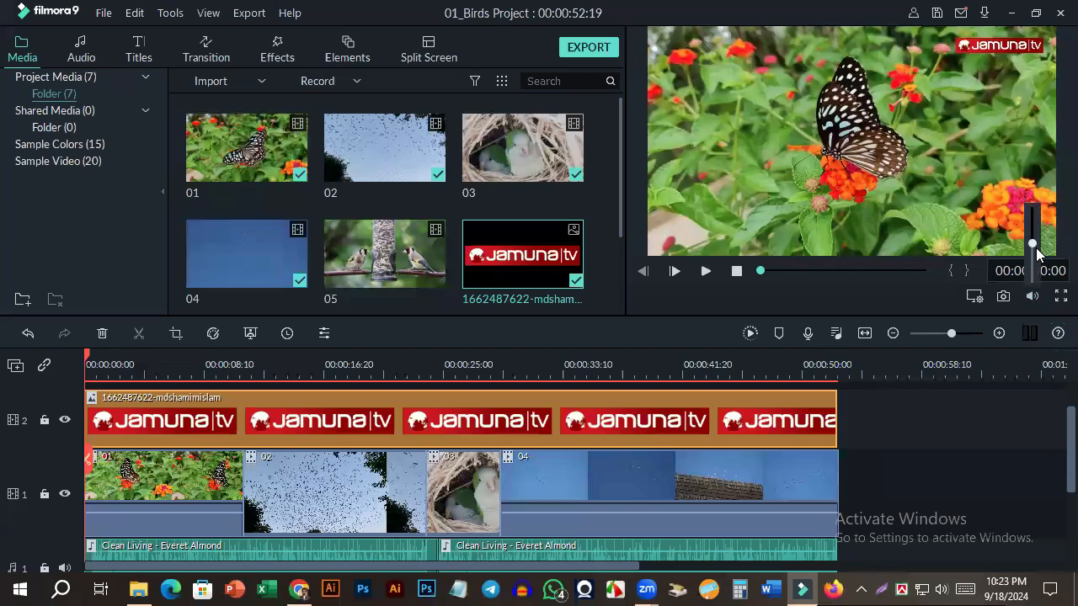
pyautogui.click(707, 273)
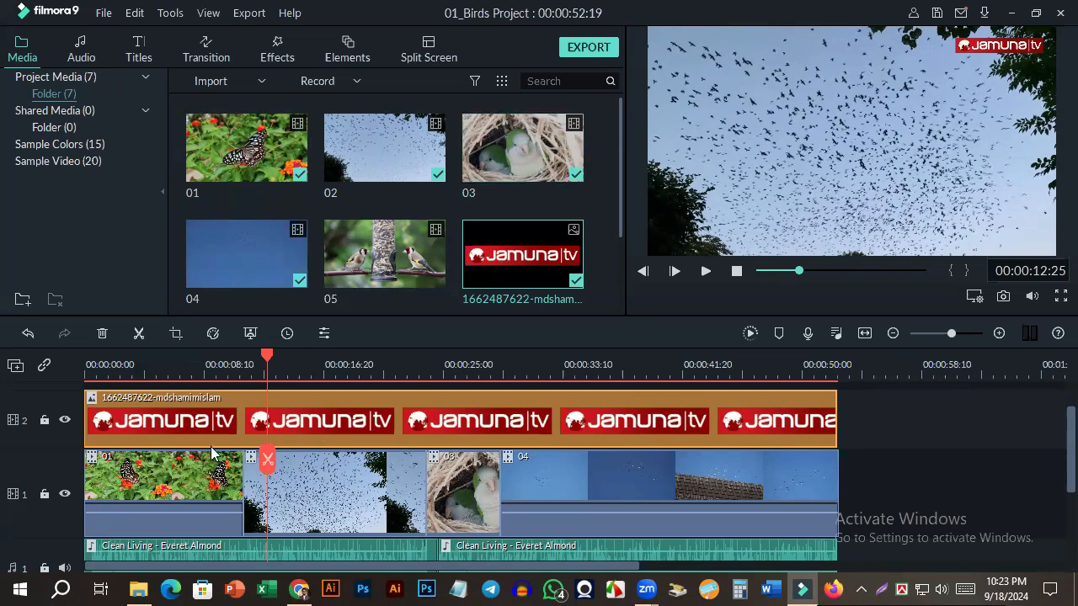
# Step: Look over the timeline tracks and open the library of included audio
pyautogui.scroll(-1, 211, 459)
pyautogui.scroll(3, 273, 471)
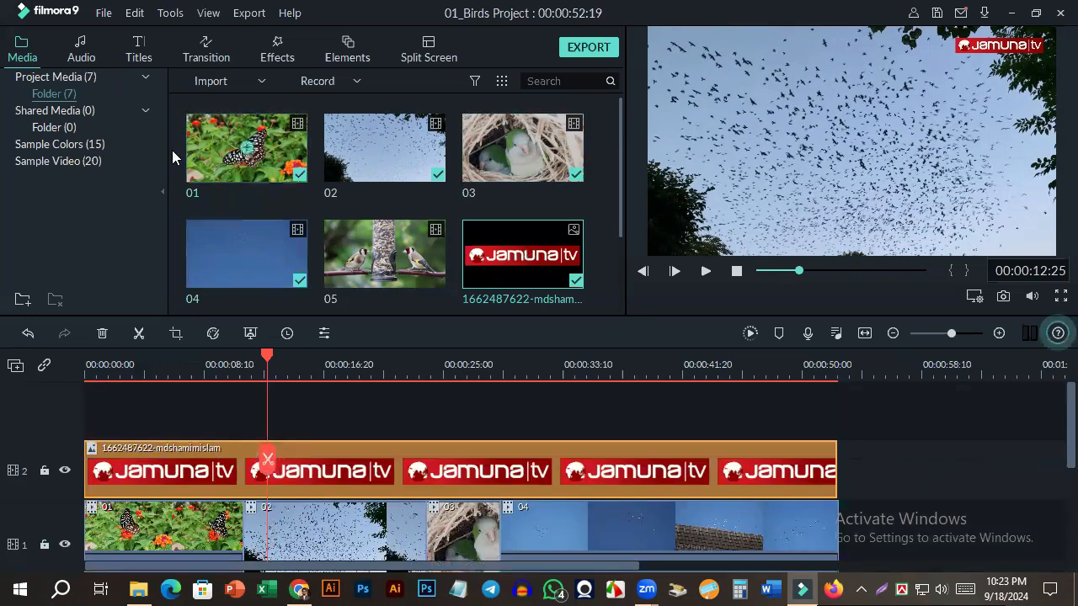
pyautogui.click(67, 55)
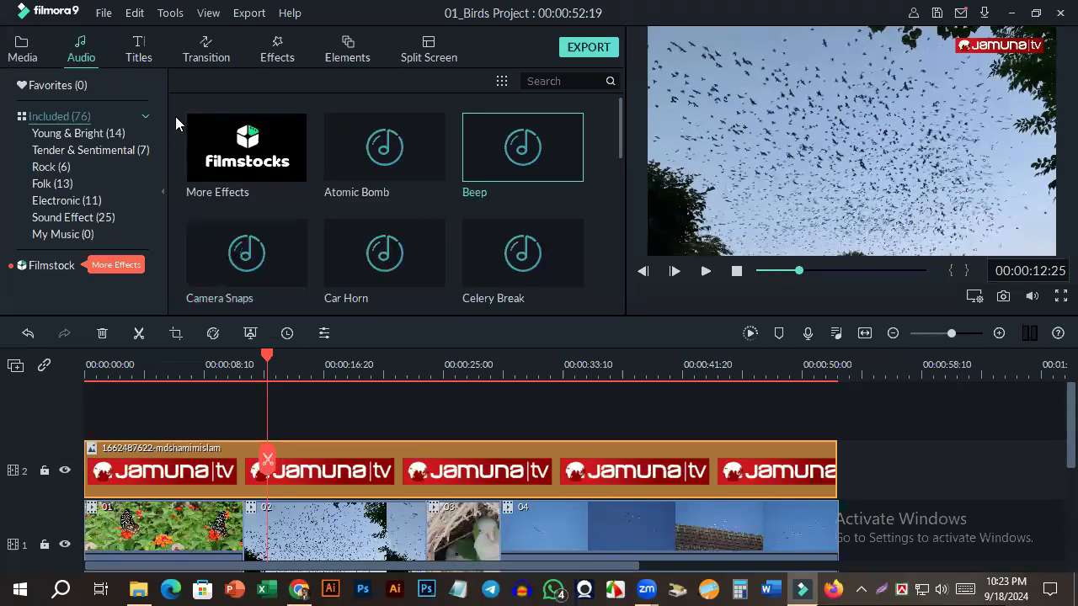
# Step: Switch to Chrome and search Google for "facebook audio library" in a new tab
pyautogui.click(299, 590)
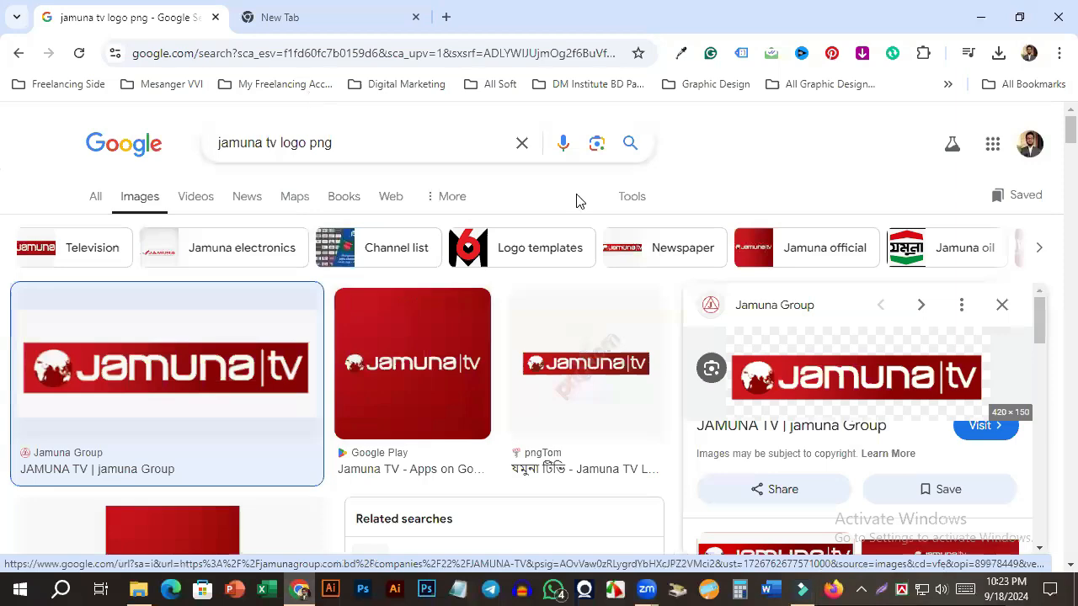
pyautogui.click(447, 17)
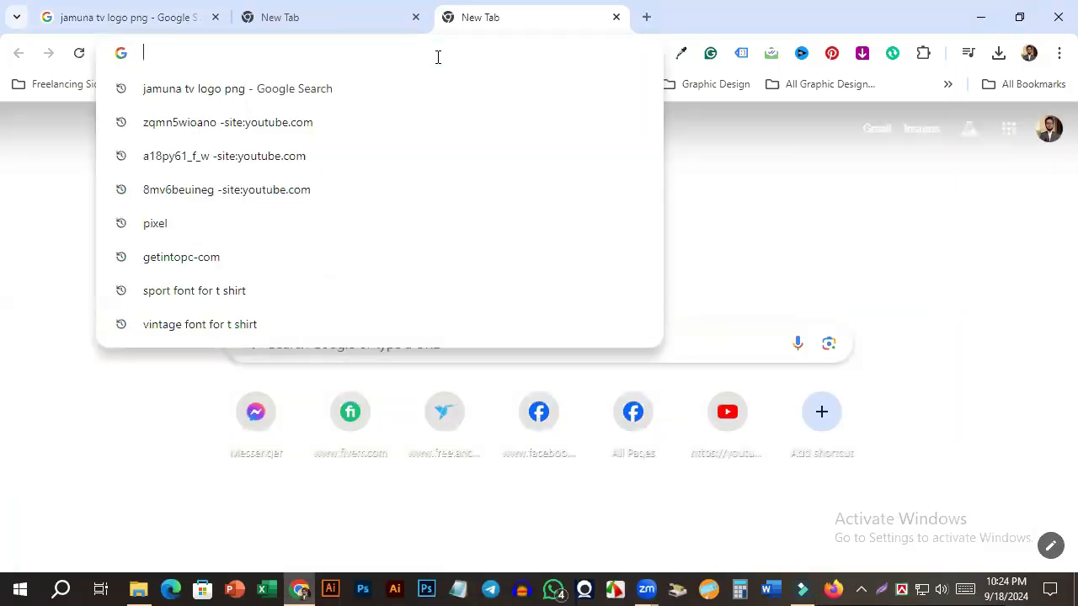
pyautogui.write('ffa')
pyautogui.press('BackSpace')
pyautogui.press('BackSpace')
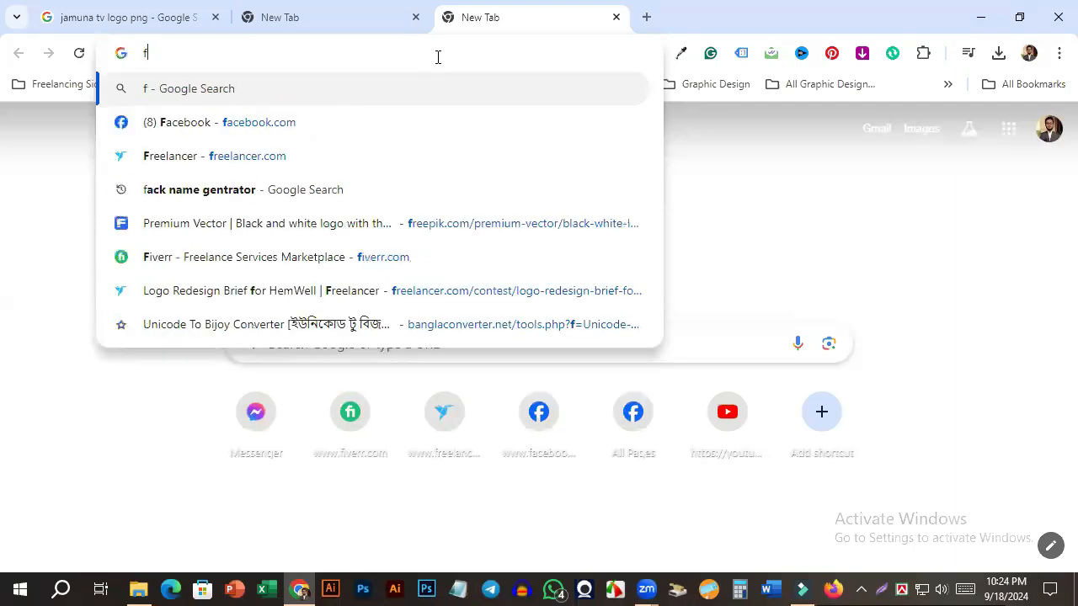
pyautogui.write('acebbo')
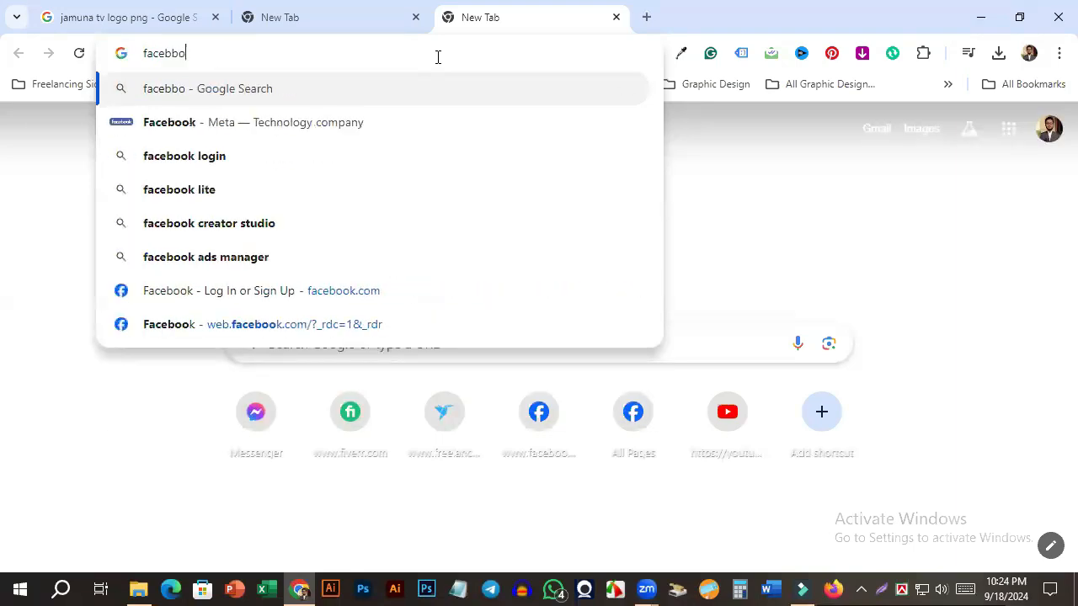
pyautogui.press('BackSpace')
pyautogui.press('BackSpace')
pyautogui.write('ook ')
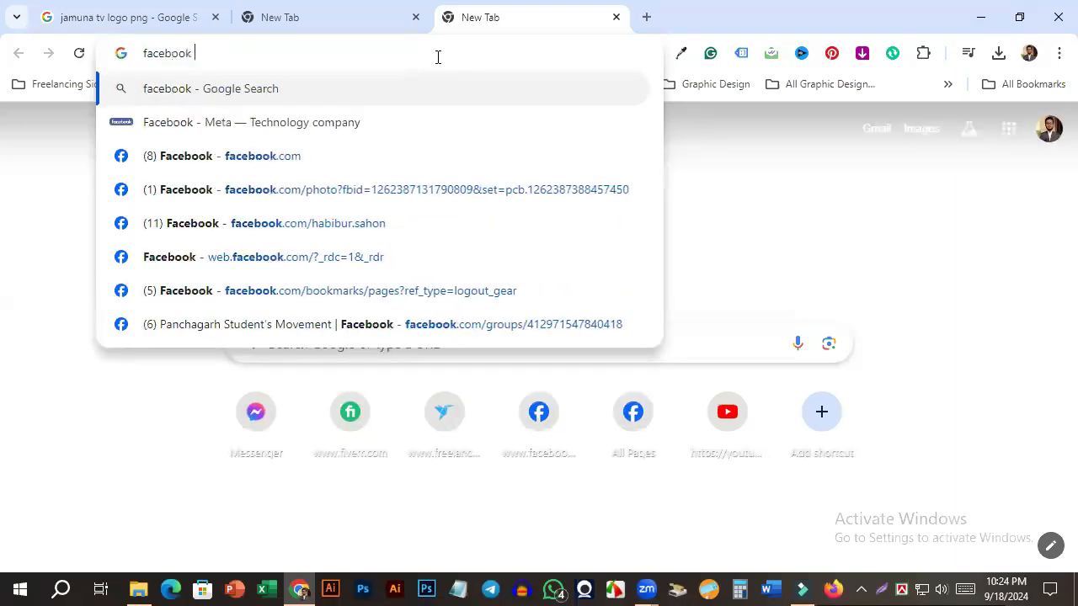
pyautogui.write('aa')
pyautogui.press('BackSpace')
pyautogui.write('u')
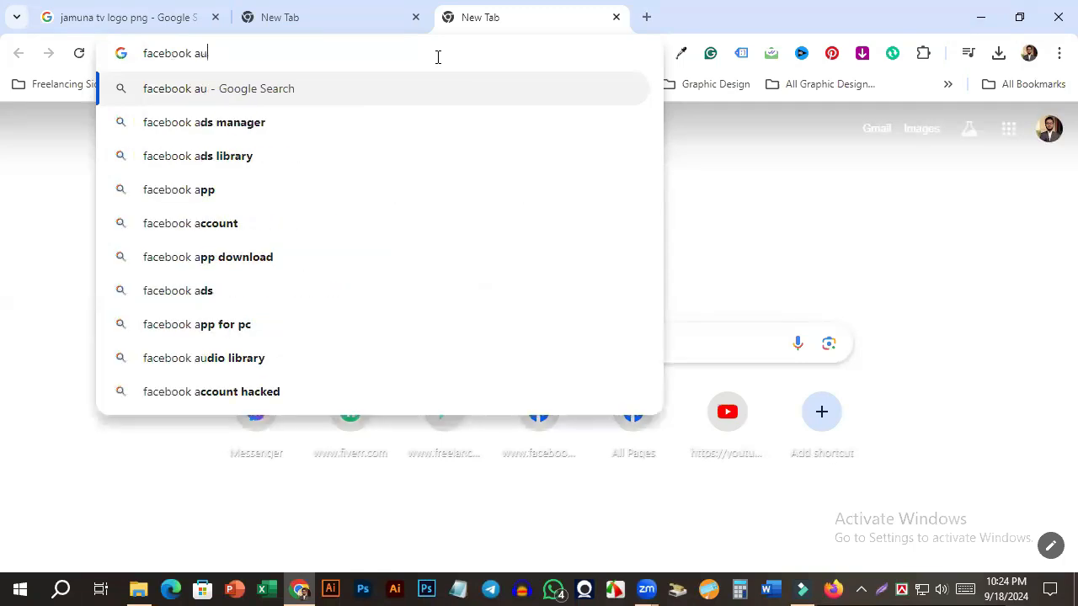
pyautogui.press('Down')
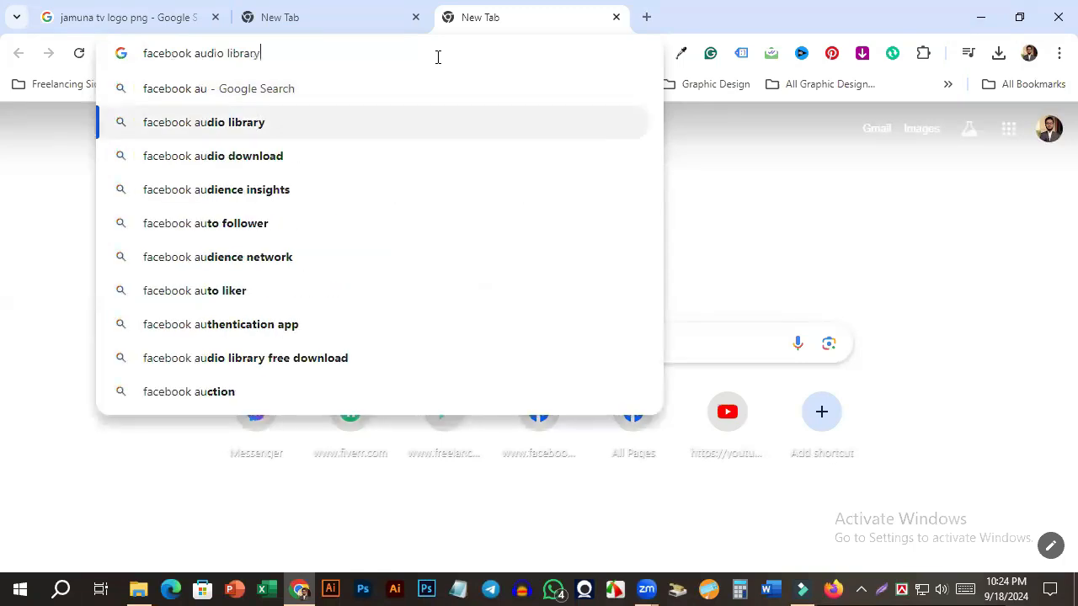
pyautogui.press('Return')
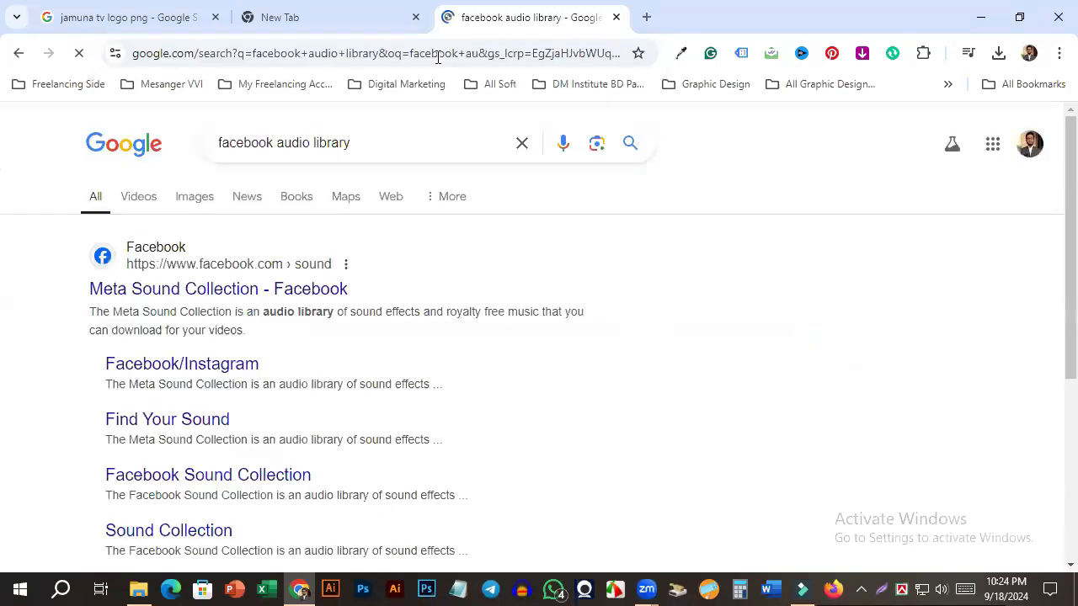
# Step: Open the Meta Sound Collection result in a new tab and briefly preview the track We Hit All The Tripwires
pyautogui.middleClick(306, 291)
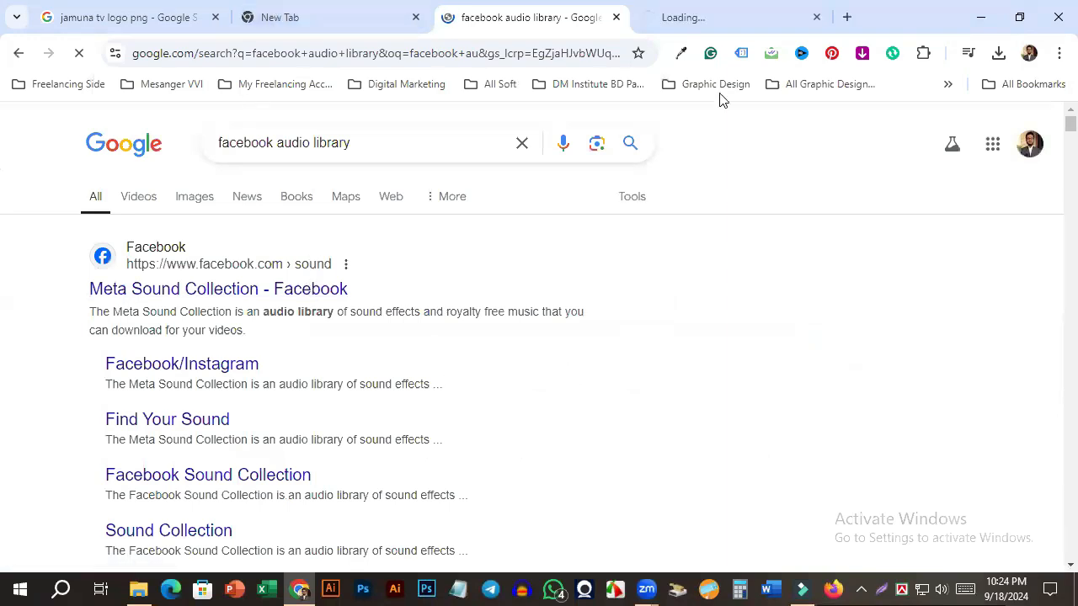
pyautogui.click(712, 23)
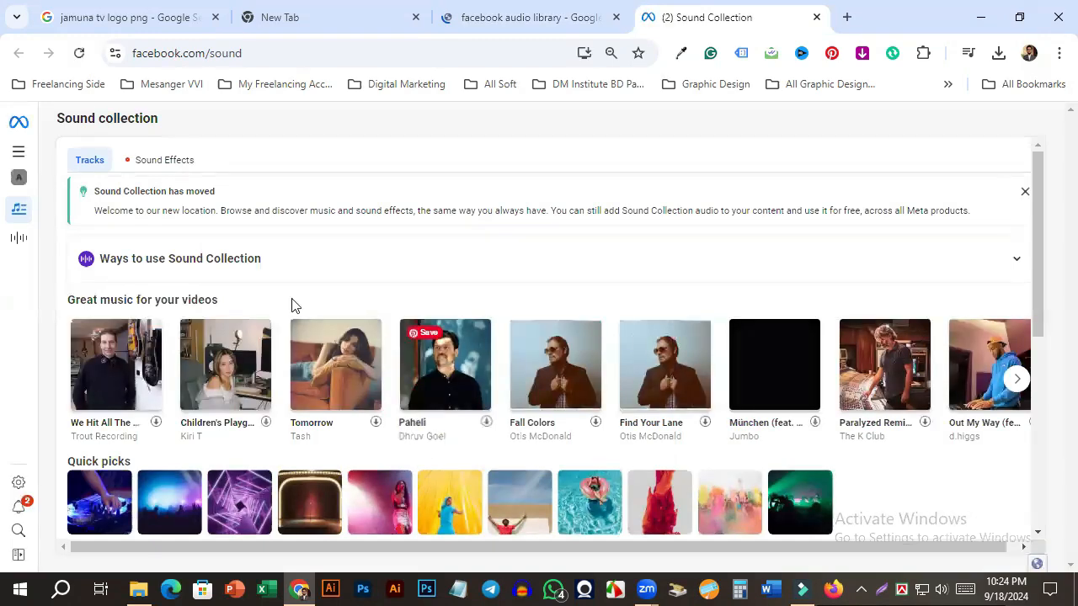
pyautogui.scroll(-1, 172, 479)
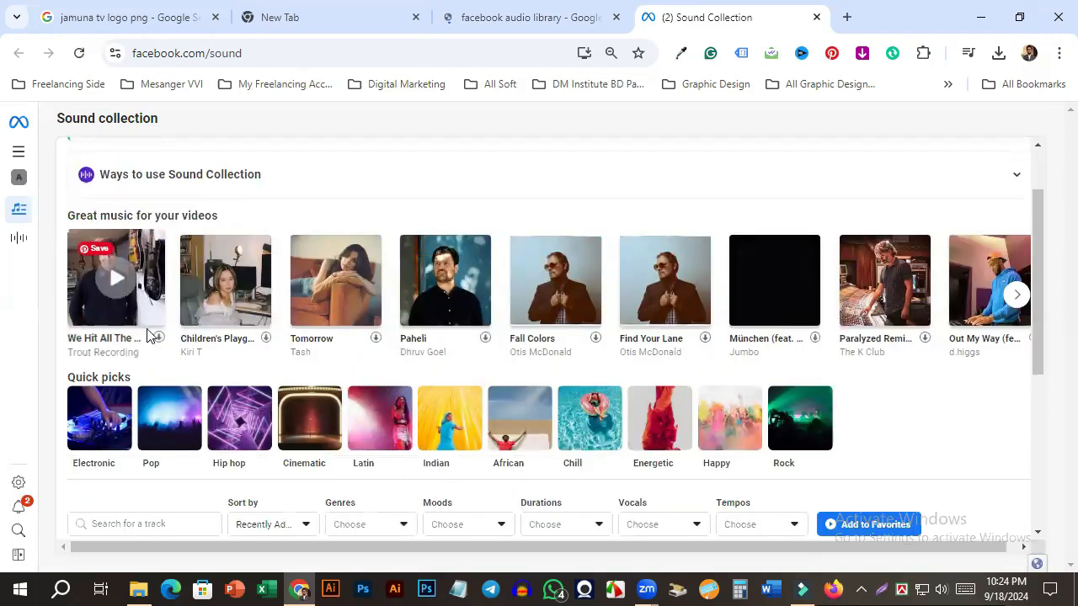
pyautogui.click(127, 271)
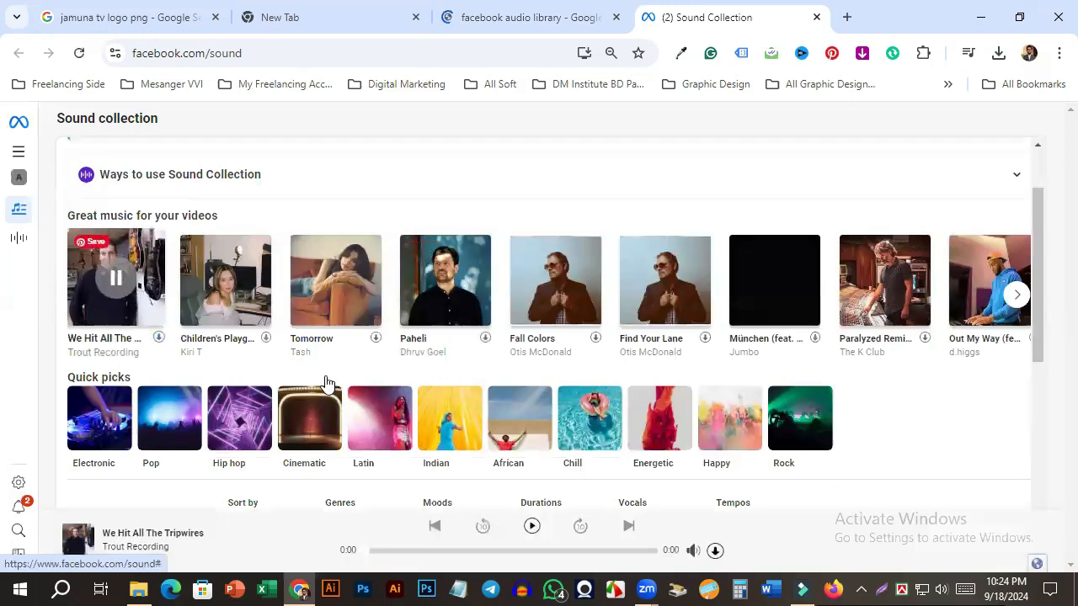
pyautogui.click(119, 281)
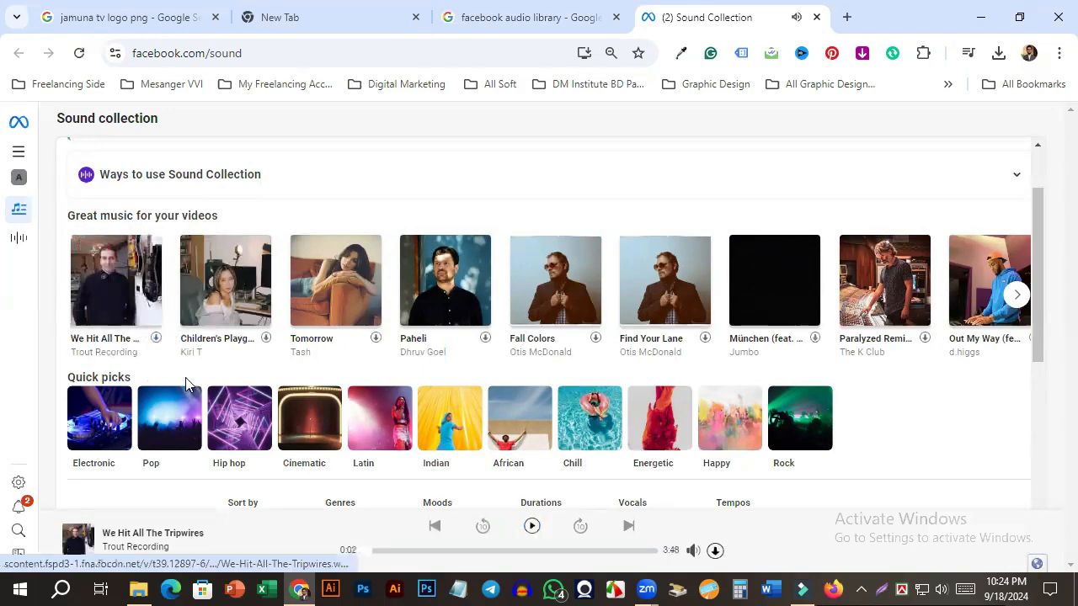
pyautogui.scroll(-2, 185, 383)
pyautogui.scroll(3, 1050, 315)
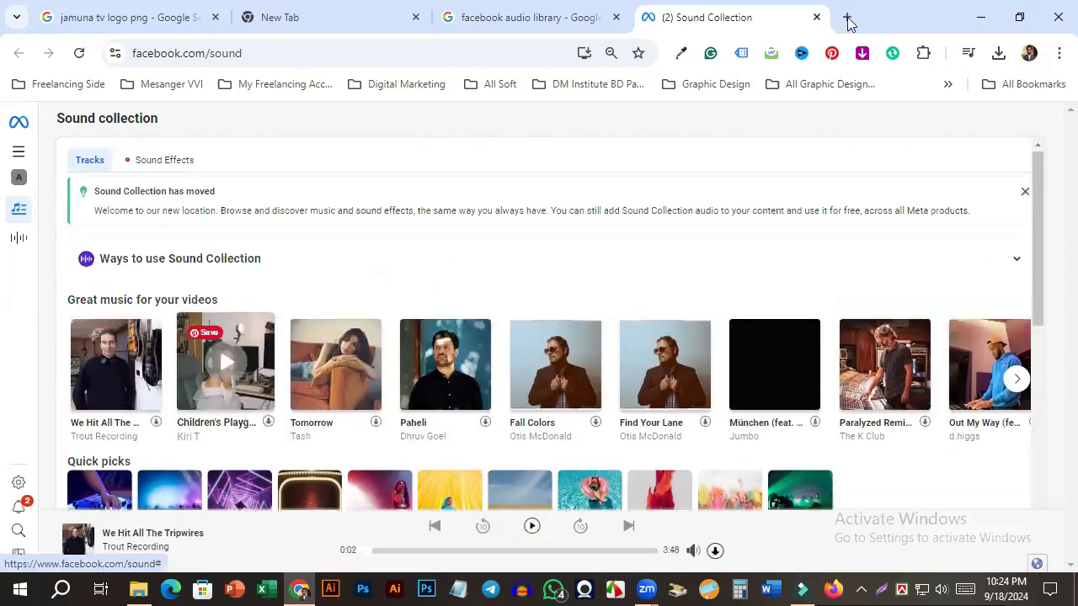
# Step: Open the YouTube home page in a new tab
pyautogui.hotkey('ctrl', 't')
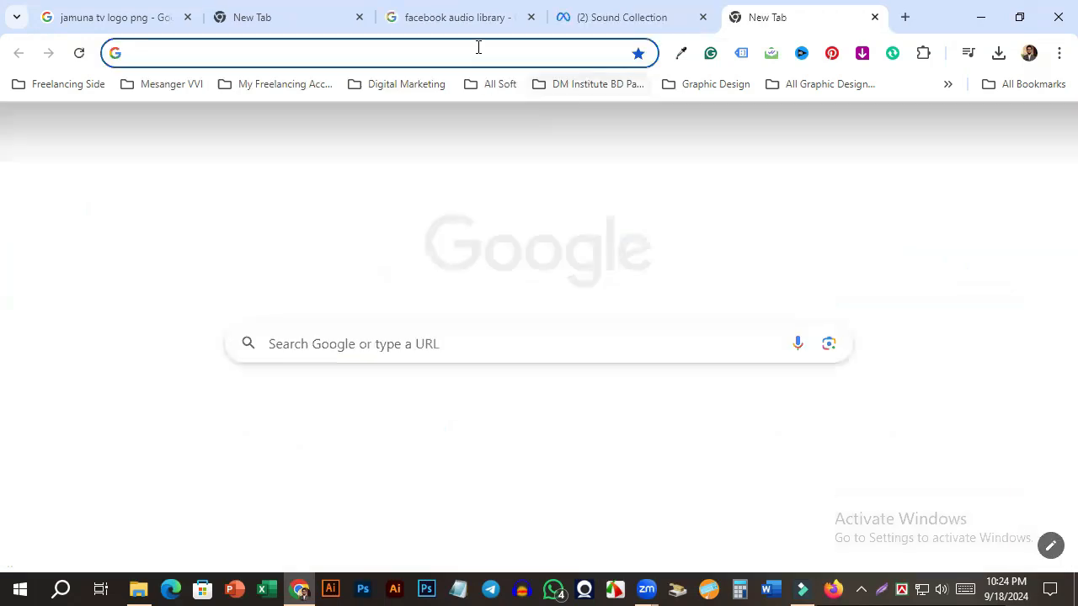
pyautogui.click(478, 47)
pyautogui.click(737, 415)
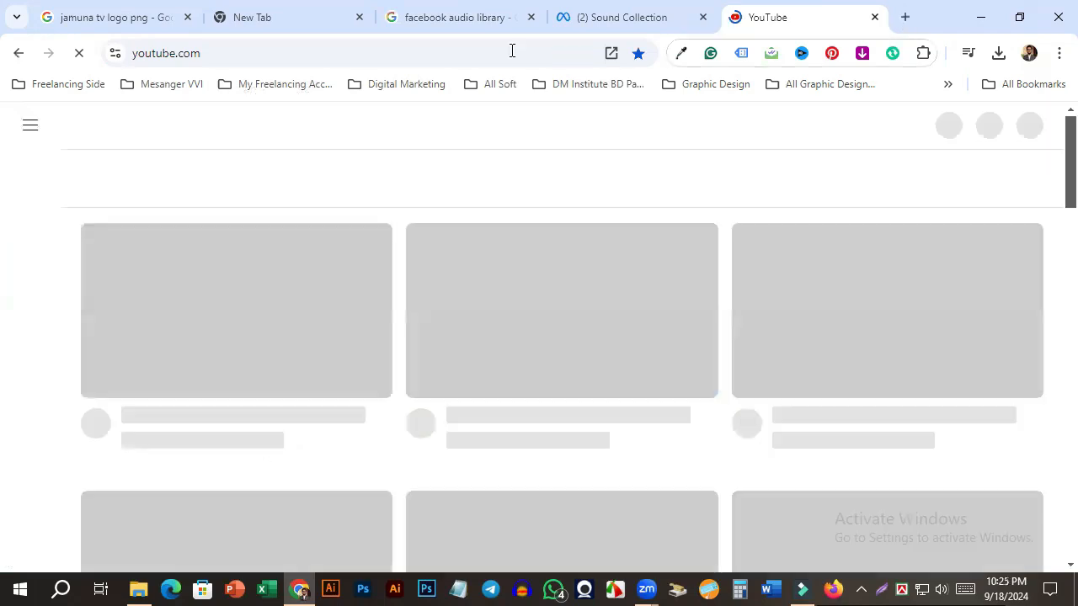
# Step: Search Google for "islamic background sound mp3" in another new tab
pyautogui.hotkey('ctrl', 't')
pyautogui.click(488, 49)
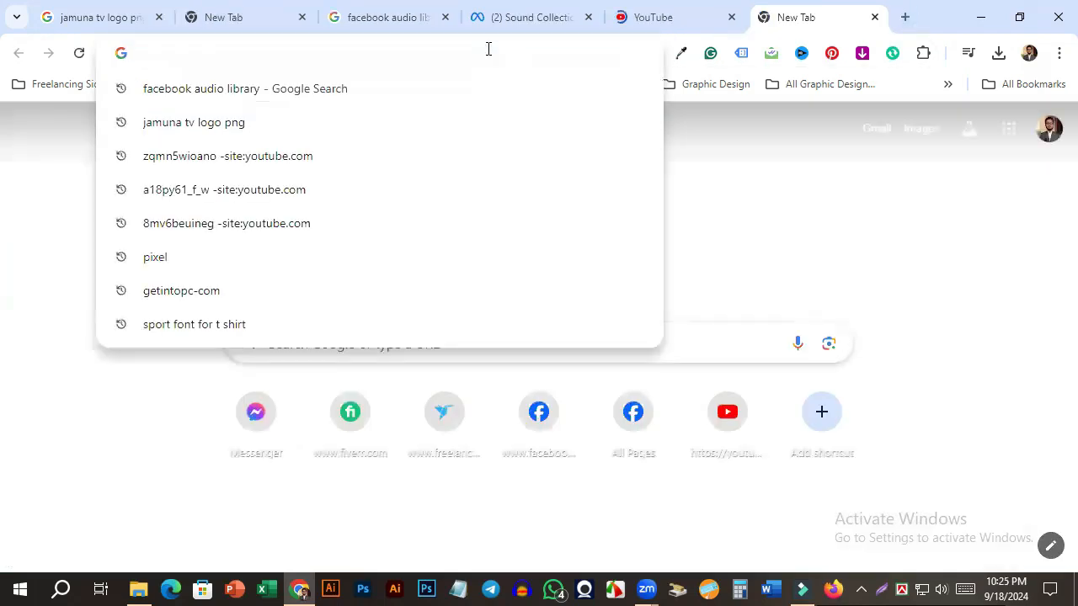
pyautogui.write('isll')
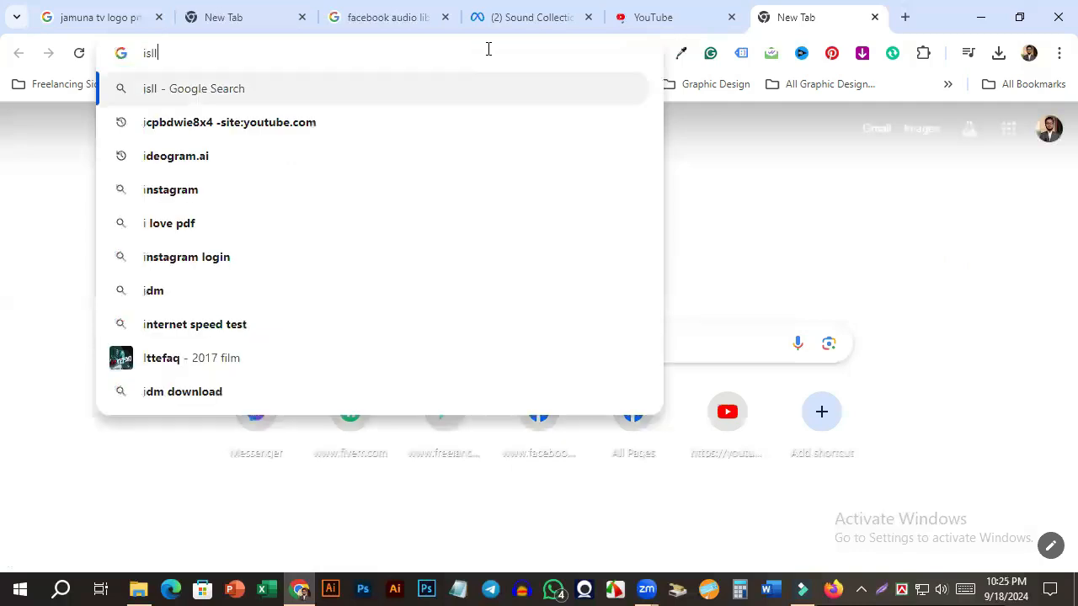
pyautogui.write('a')
pyautogui.press('BackSpace')
pyautogui.press('BackSpace')
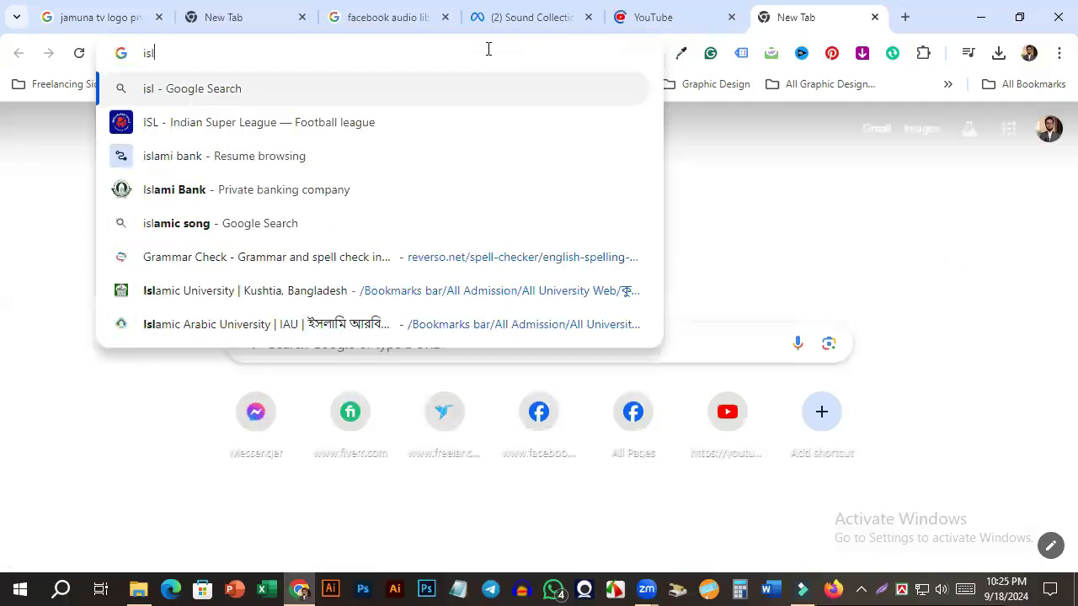
pyautogui.write('amic ')
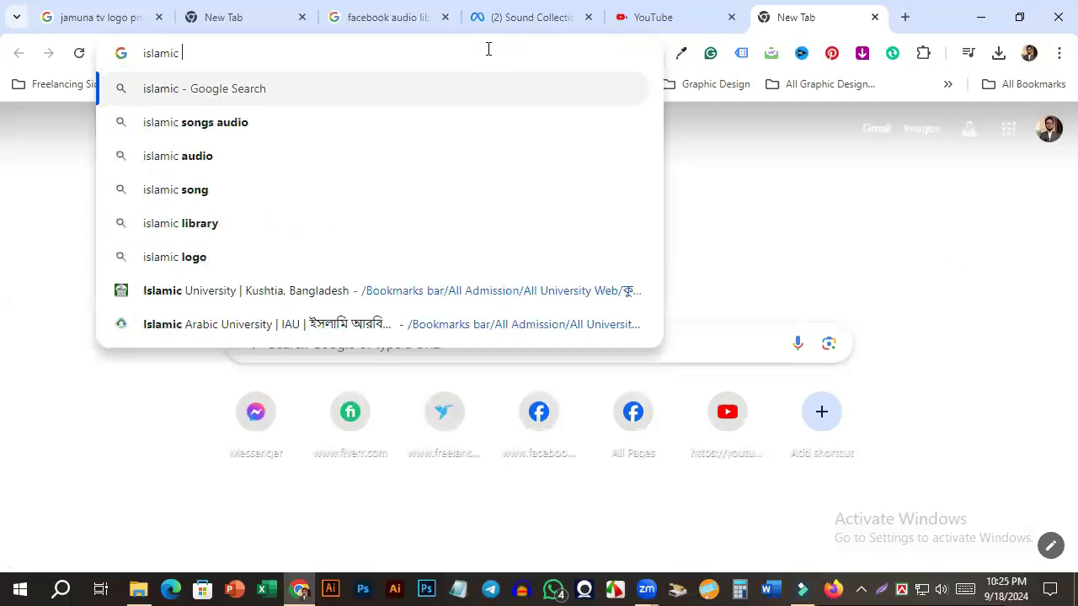
pyautogui.write('ssonn')
pyautogui.press('BackSpace')
pyautogui.press('BackSpace')
pyautogui.press('BackSpace')
pyautogui.press('BackSpace')
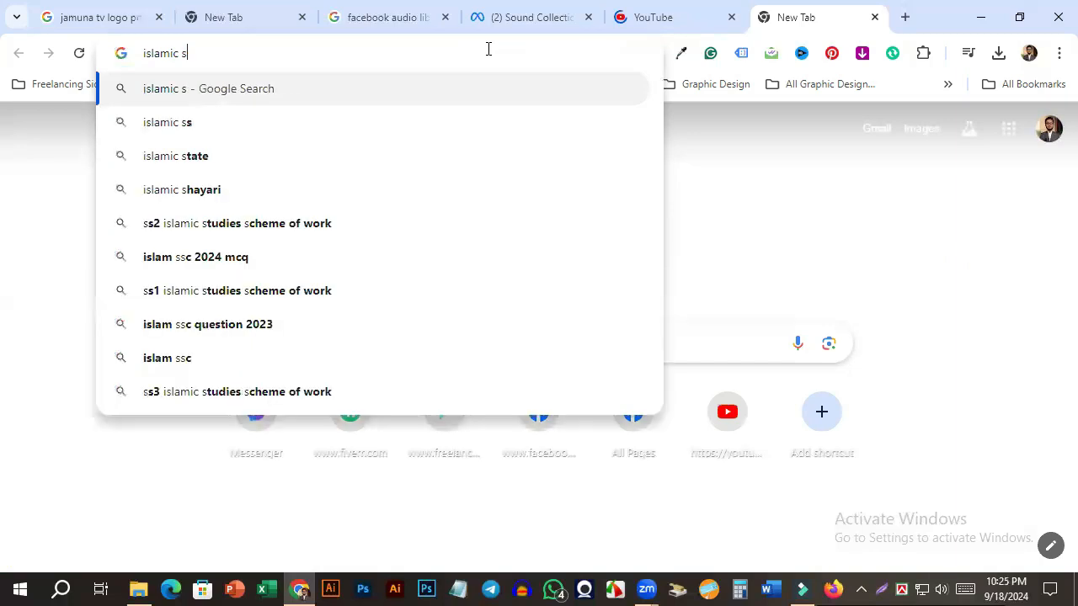
pyautogui.write('ongg')
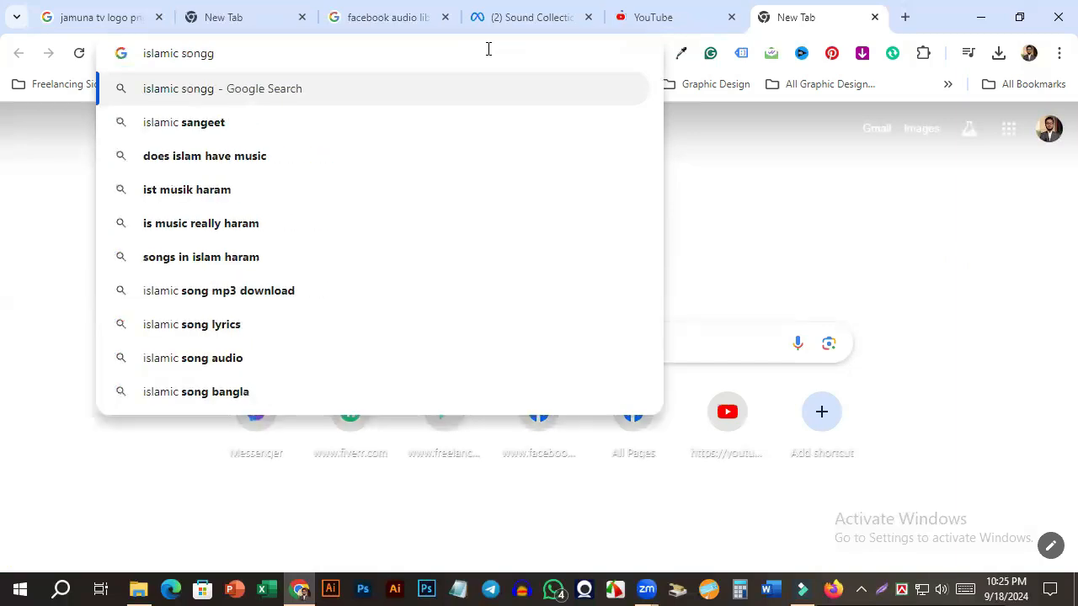
pyautogui.press('BackSpace')
pyautogui.press('BackSpace')
pyautogui.press('BackSpace')
pyautogui.press('BackSpace')
pyautogui.press('BackSpace')
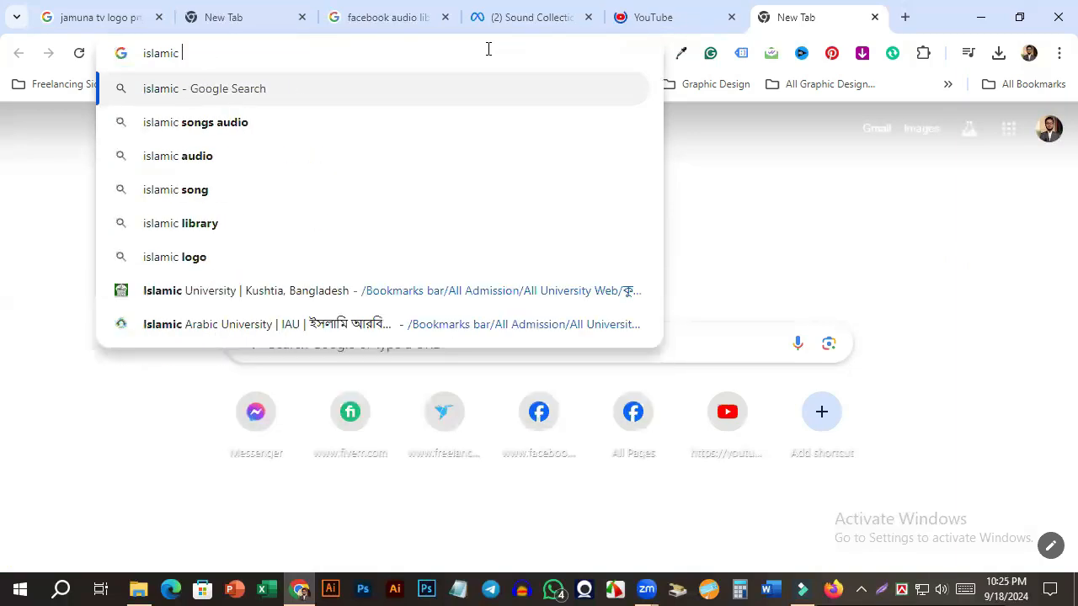
pyautogui.write('baan')
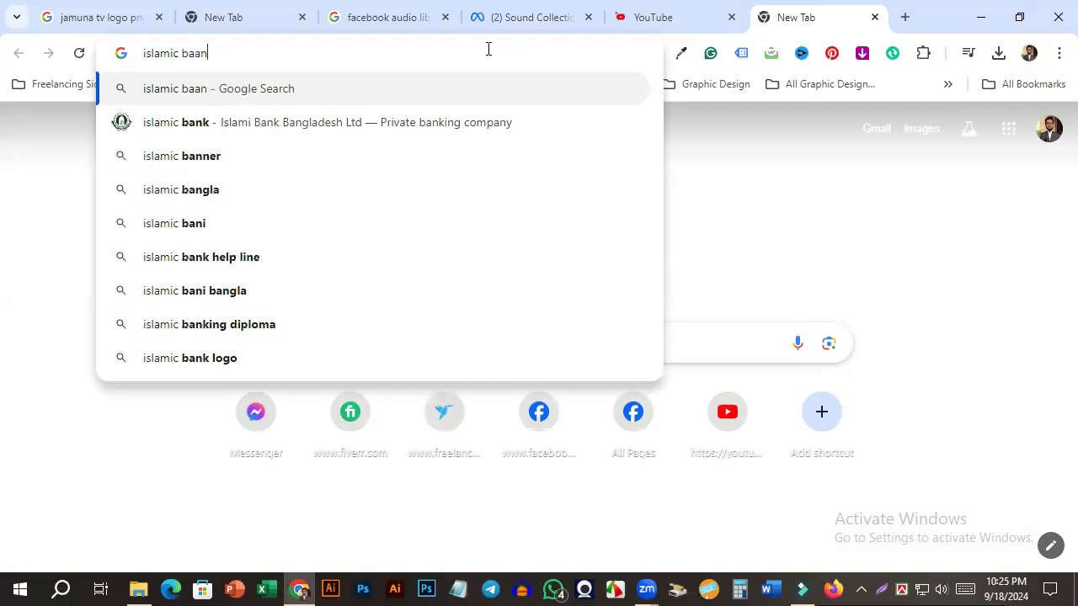
pyautogui.press('BackSpace')
pyautogui.press('BackSpace')
pyautogui.write('ck')
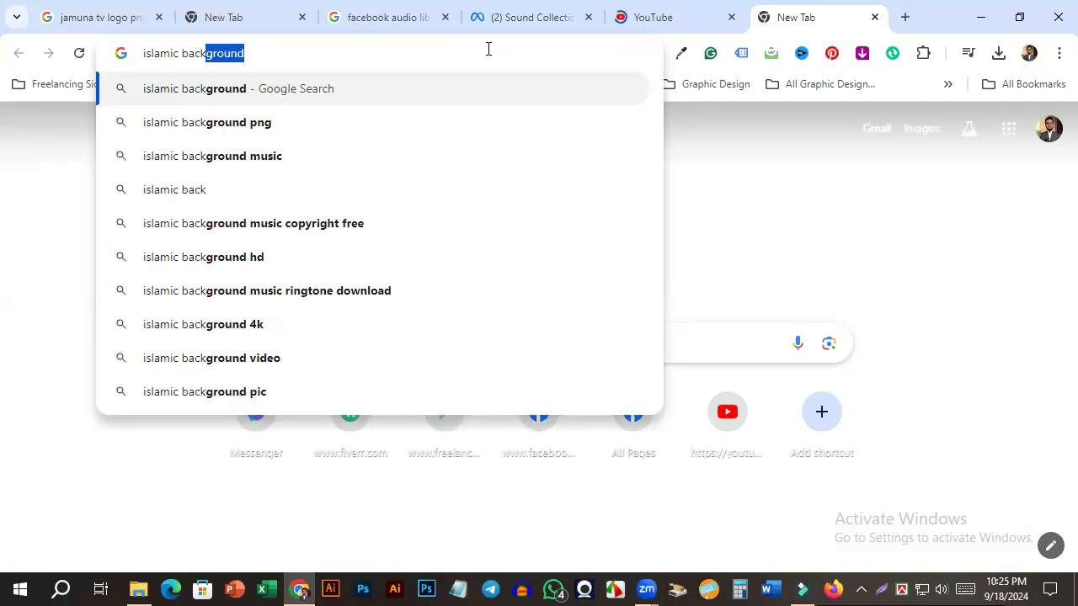
pyautogui.press('Right')
pyautogui.write('so')
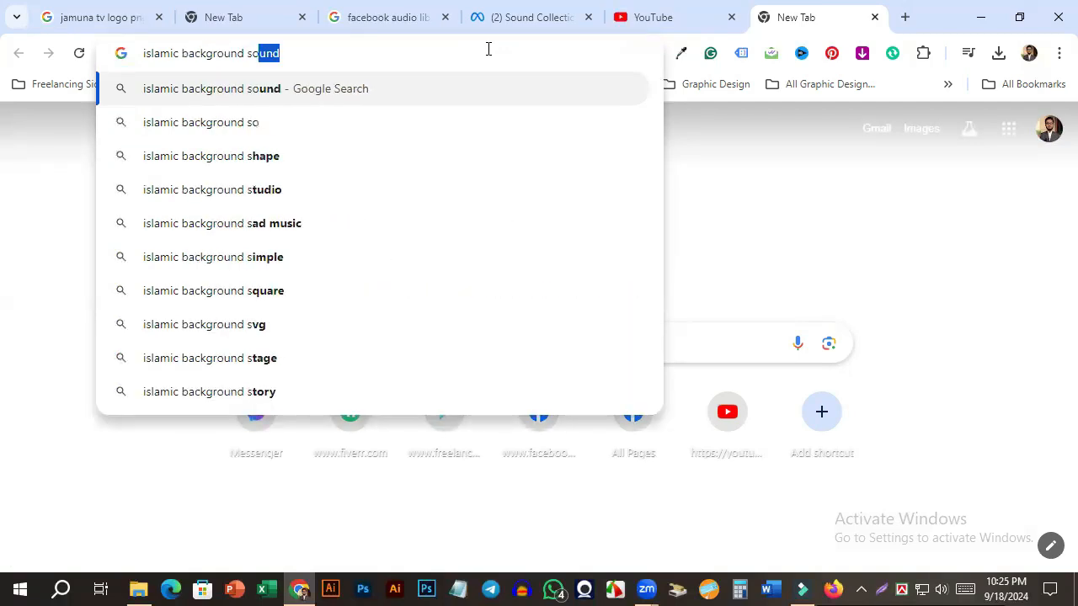
pyautogui.press('Right')
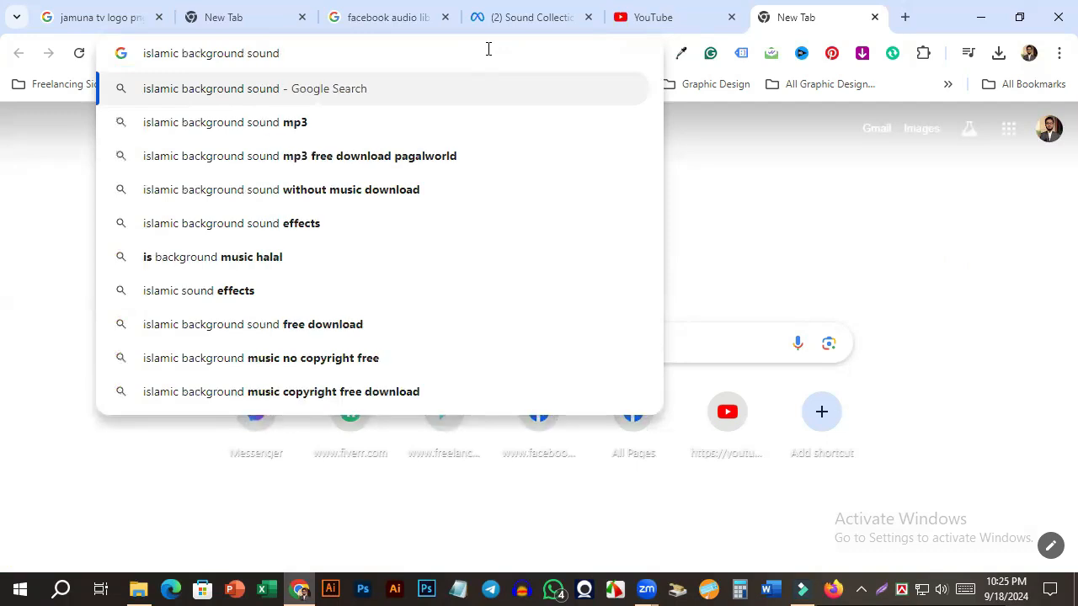
pyautogui.press('Down')
pyautogui.press('Return')
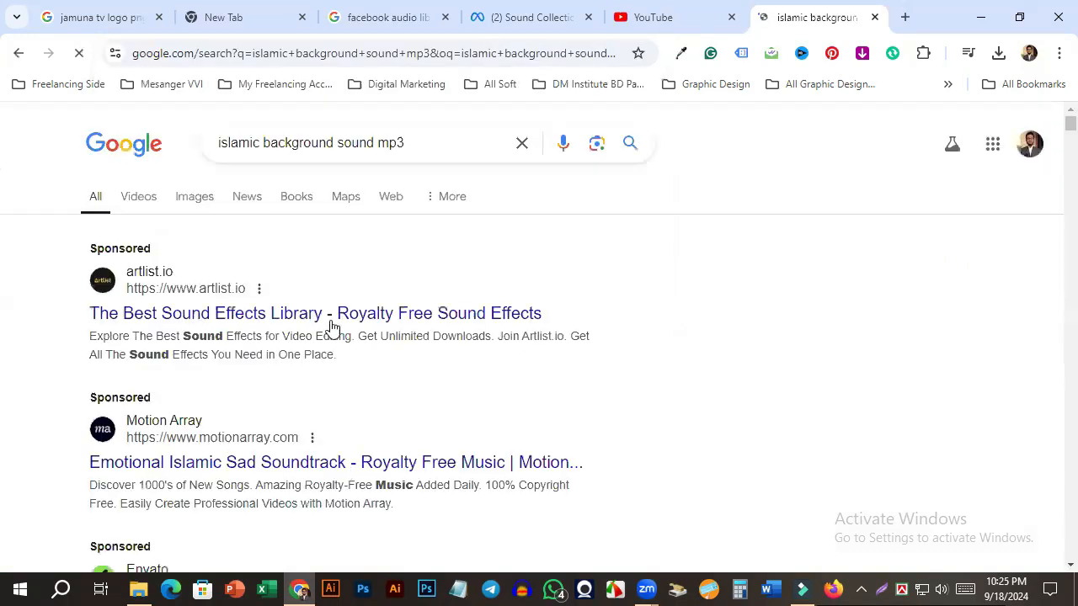
# Step: Open the artlist.io sound effects result in a background tab and look through the other Islamic background sound results
pyautogui.middleClick(446, 333)
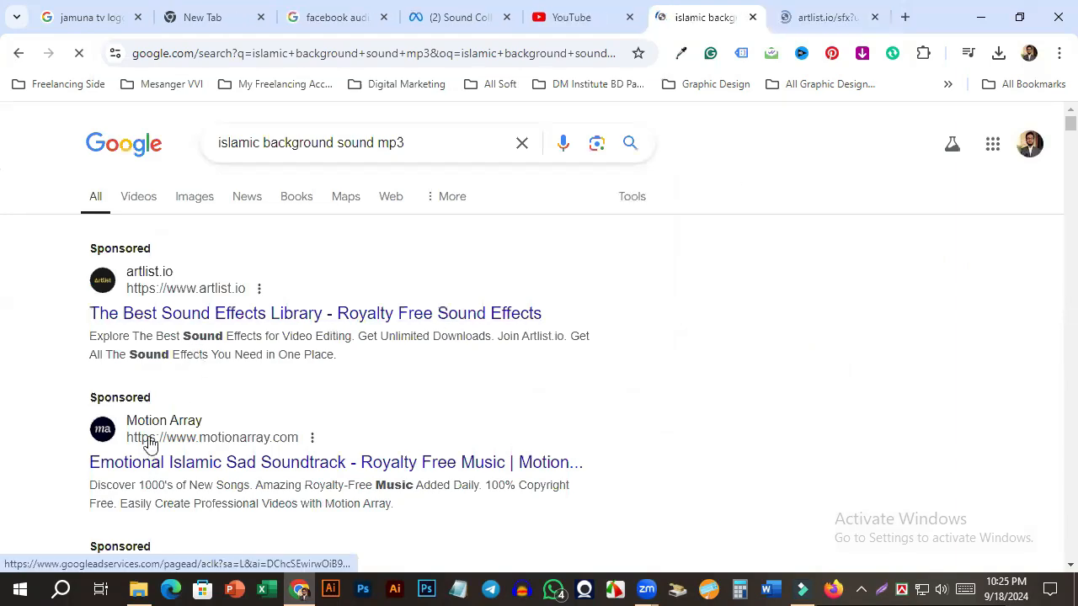
pyautogui.scroll(-2, 189, 408)
pyautogui.scroll(-5, 189, 408)
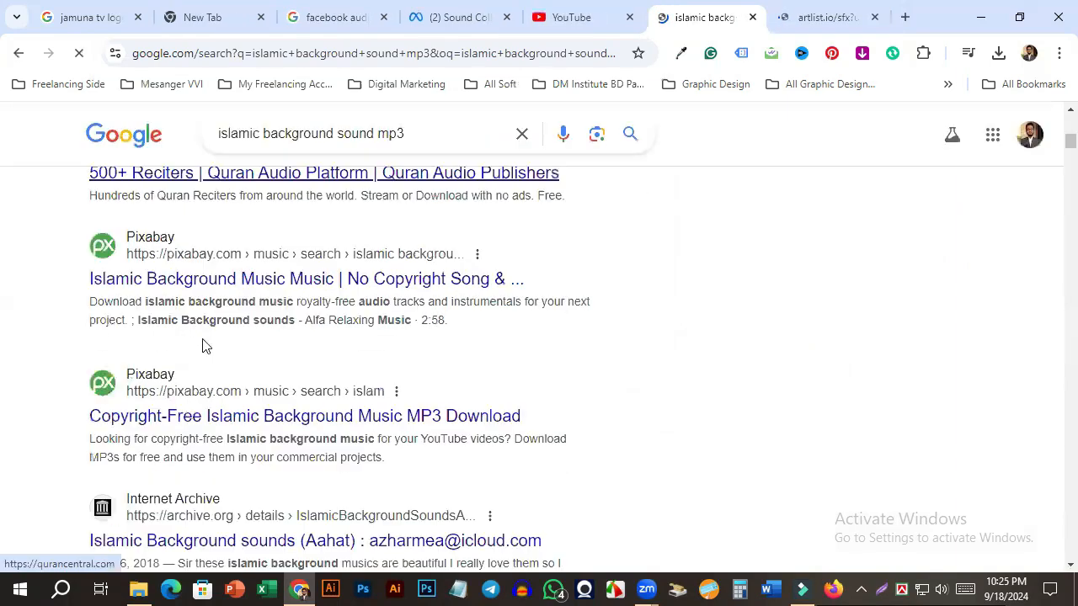
pyautogui.scroll(2, 205, 308)
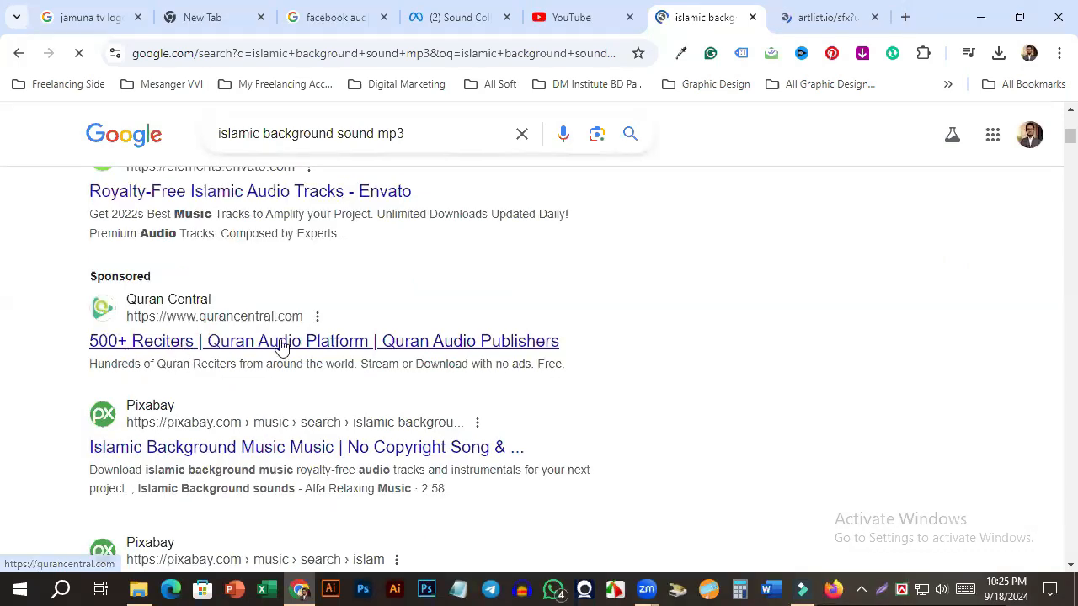
pyautogui.scroll(-2, 235, 392)
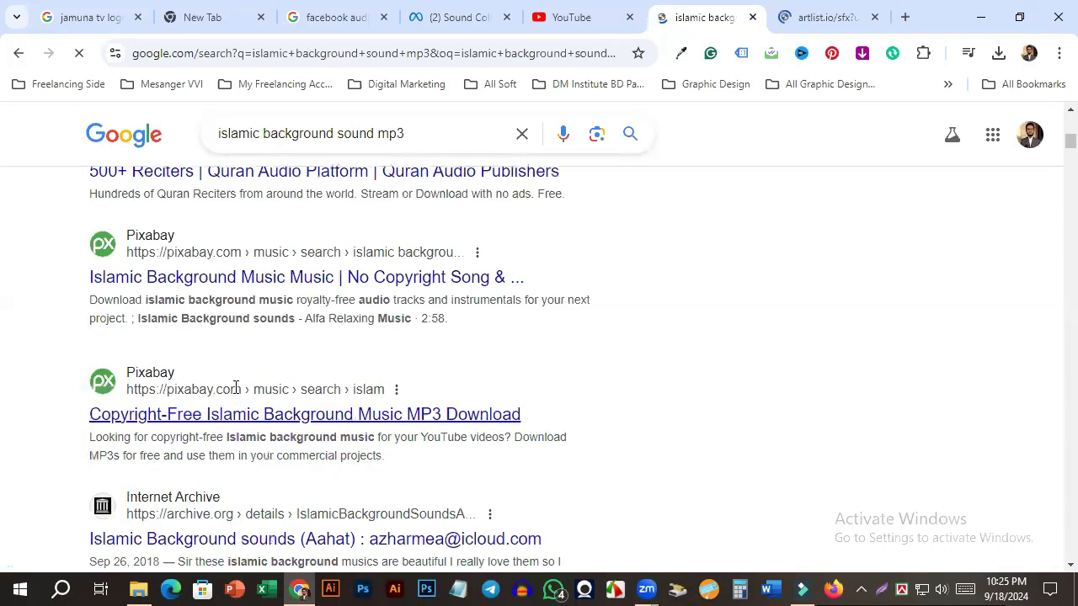
pyautogui.scroll(-4, 236, 387)
pyautogui.scroll(-3, 736, 150)
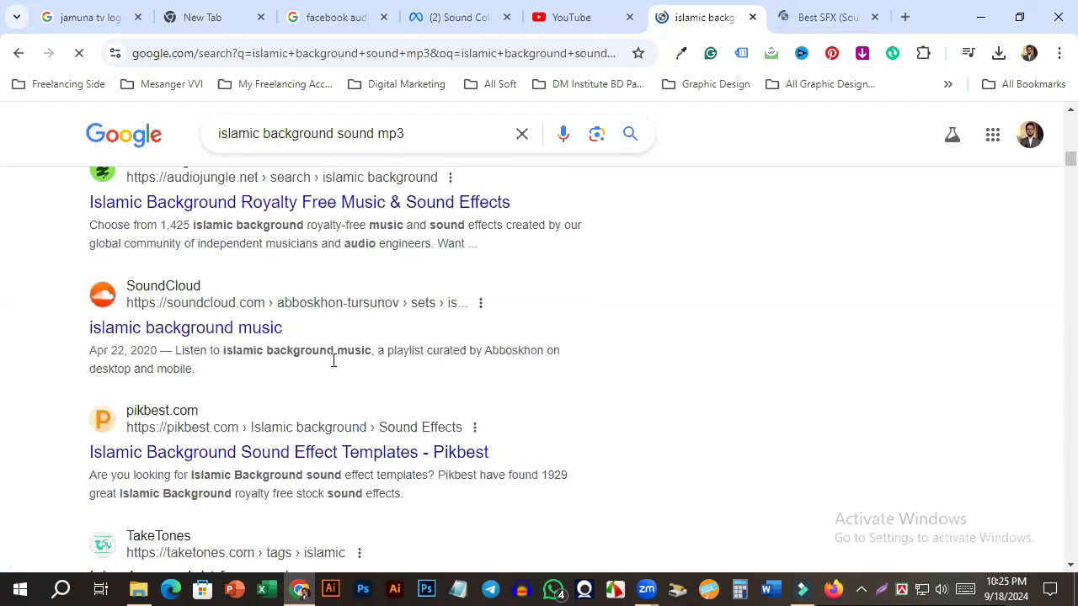
pyautogui.scroll(10, 333, 361)
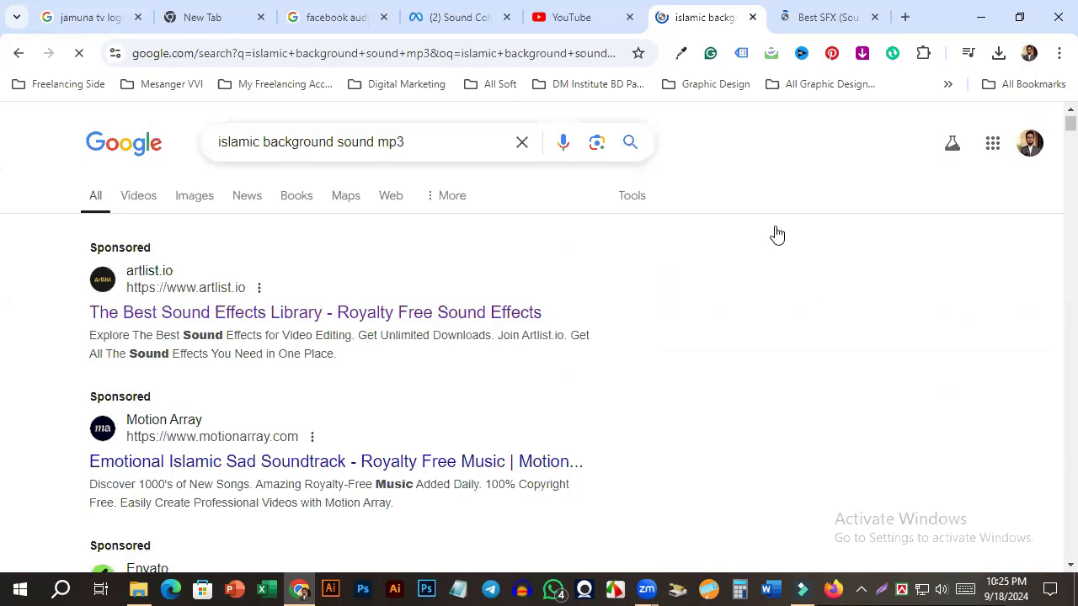
# Step: Return to the Meta Sound Collection page and briefly switch to the Filmora9 project to bring up its title templates
pyautogui.press('/')
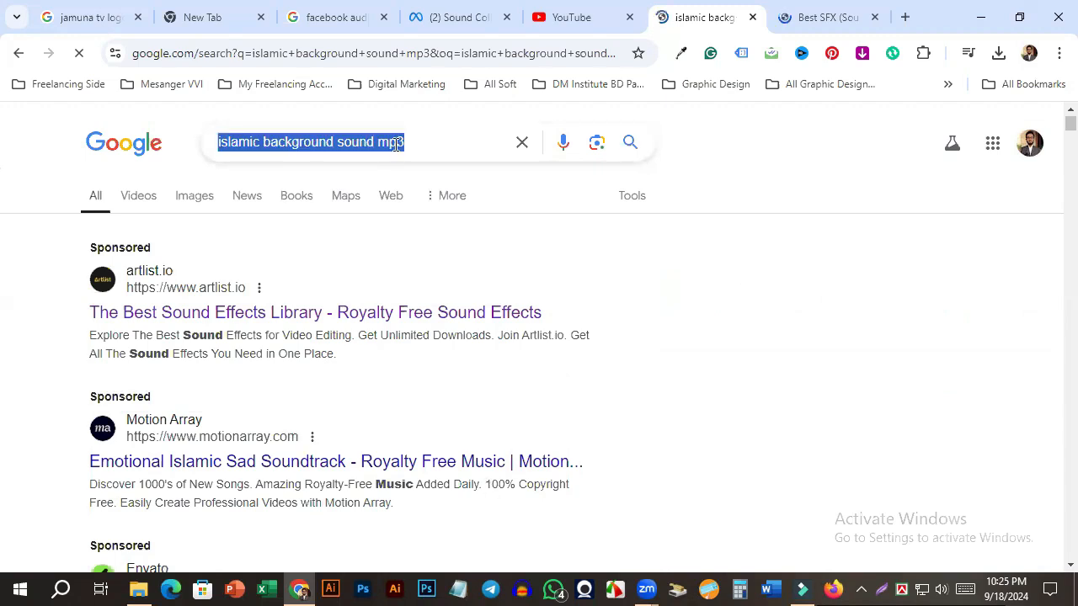
pyautogui.click(446, 19)
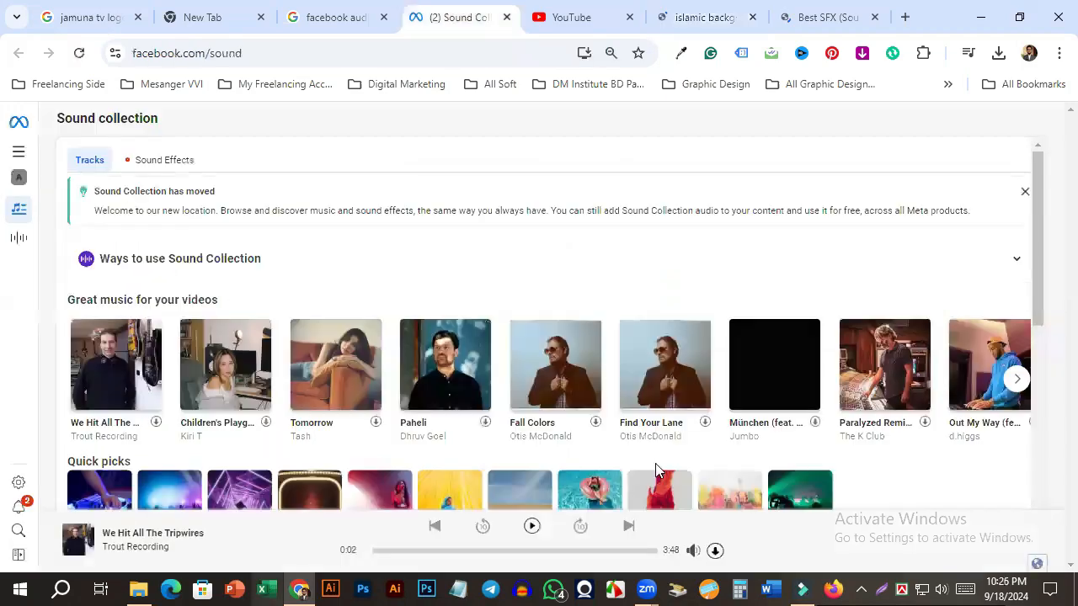
pyautogui.click(801, 587)
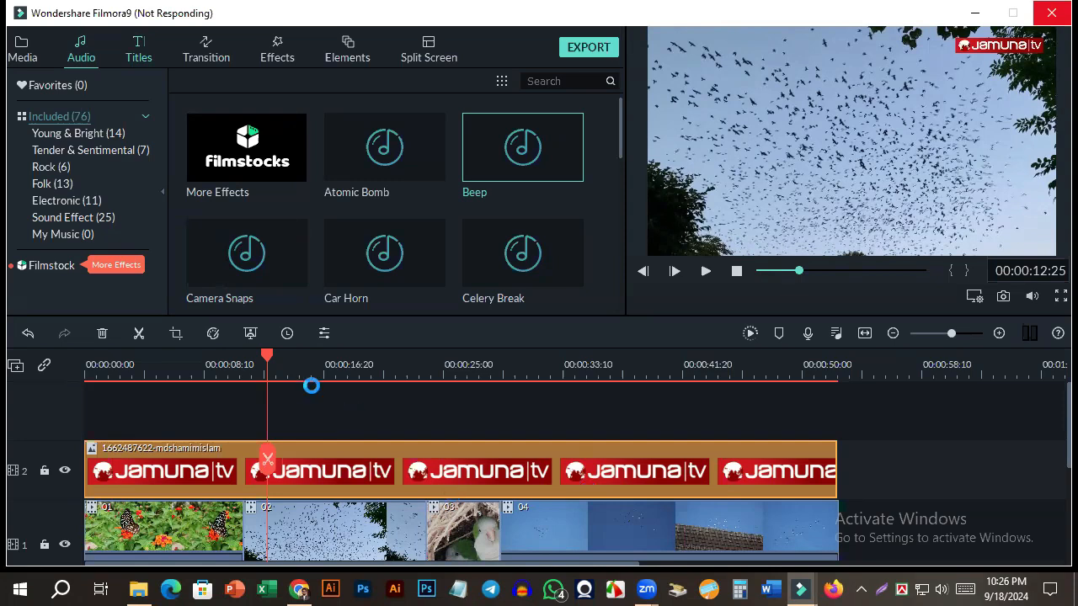
pyautogui.click(299, 589)
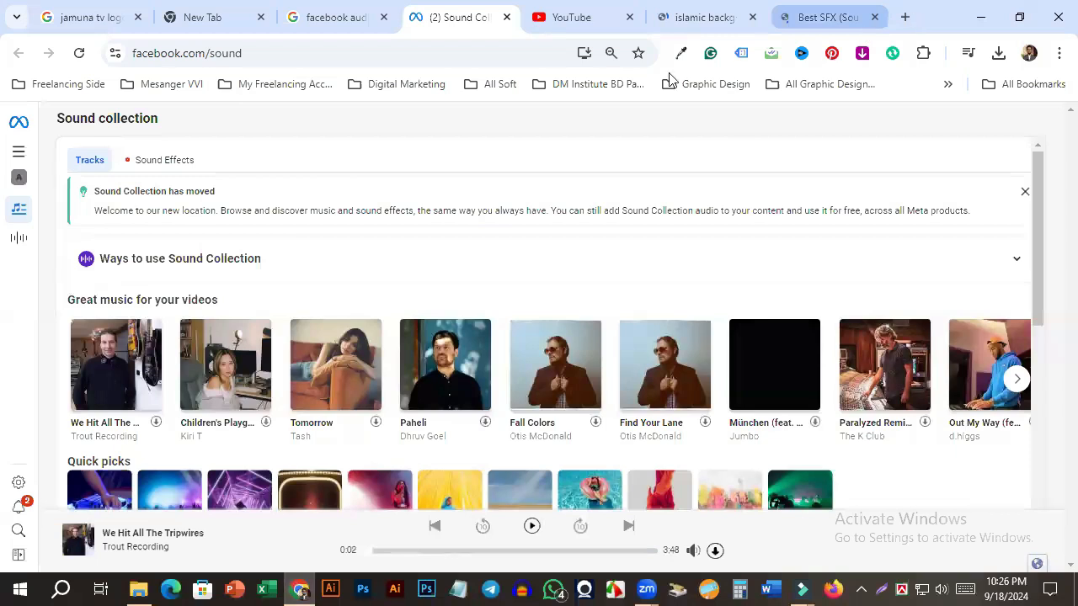
# Step: Search Google for "intro maker" in a new tab
pyautogui.hotkey('ctrl', 't')
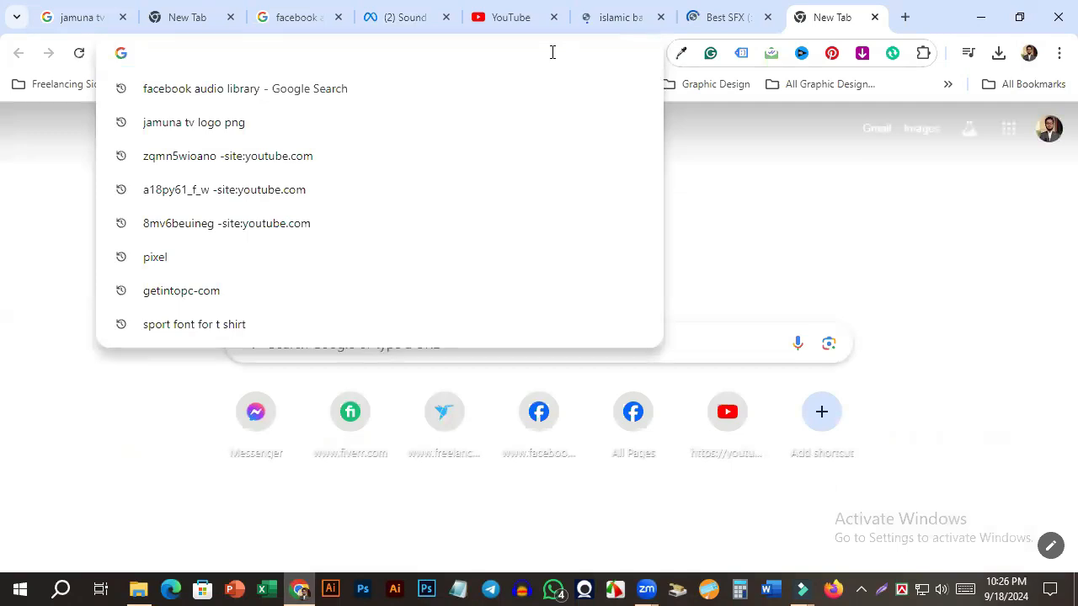
pyautogui.write('inn')
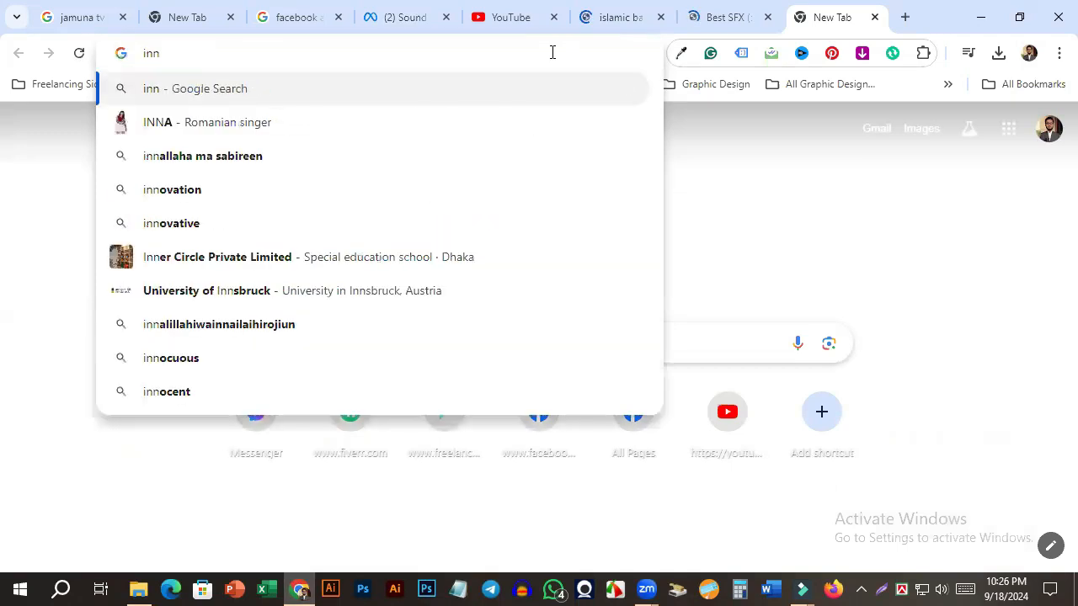
pyautogui.press('BackSpace')
pyautogui.write('ttro')
pyautogui.press('BackSpace')
pyautogui.press('BackSpace')
pyautogui.press('BackSpace')
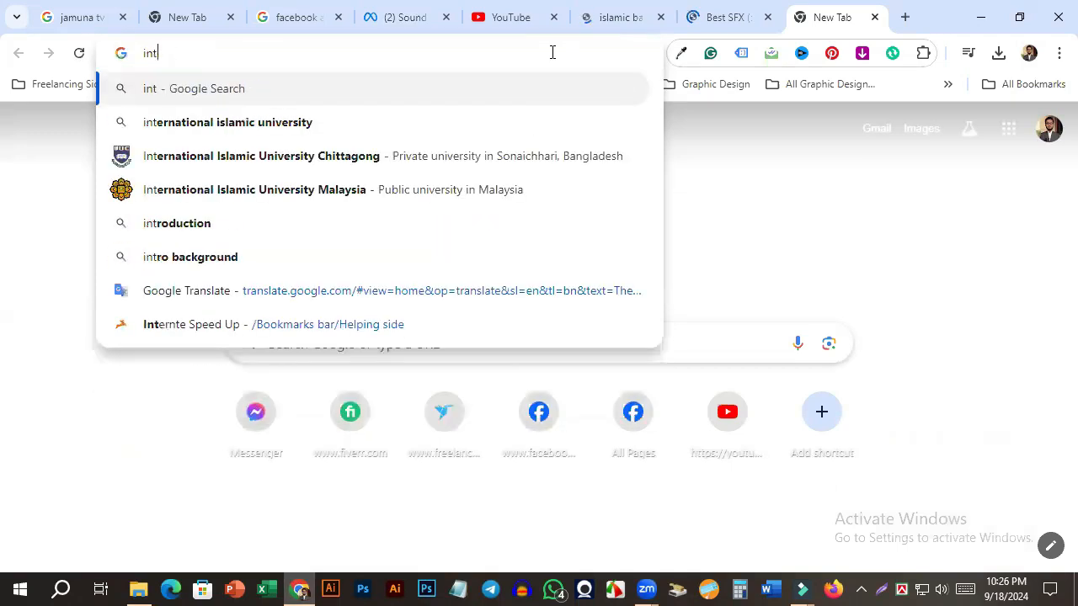
pyautogui.write('ro')
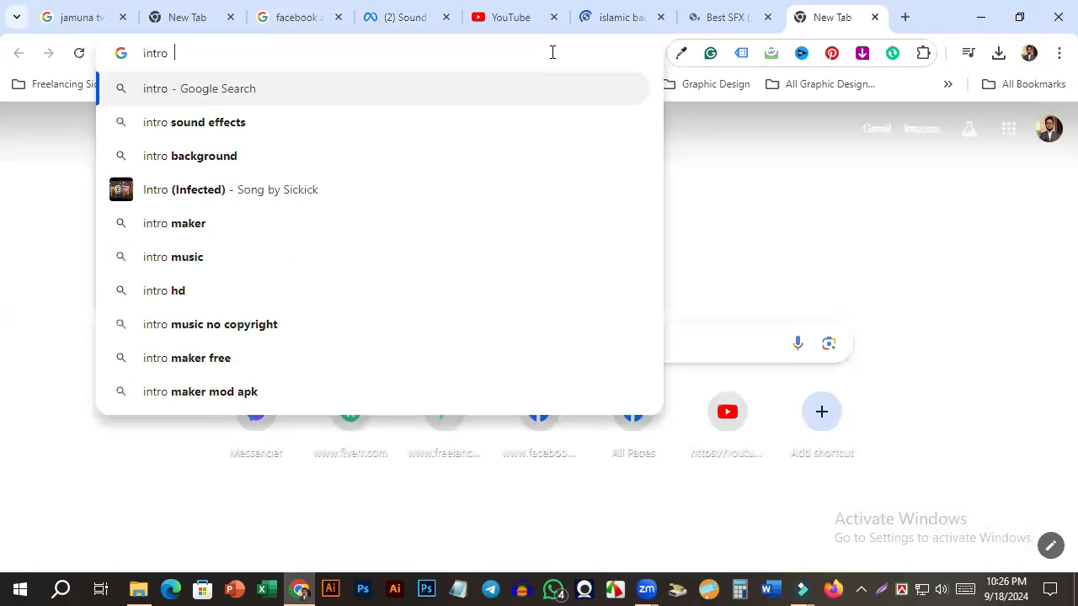
pyautogui.write('  mm')
pyautogui.press('BackSpace')
pyautogui.press('BackSpace')
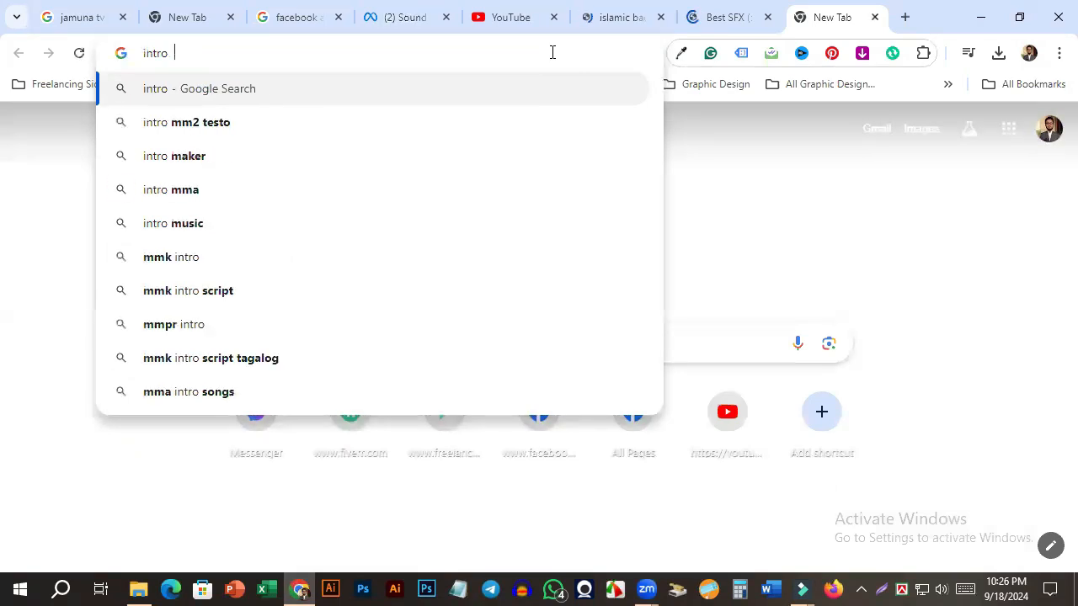
pyautogui.write('mak')
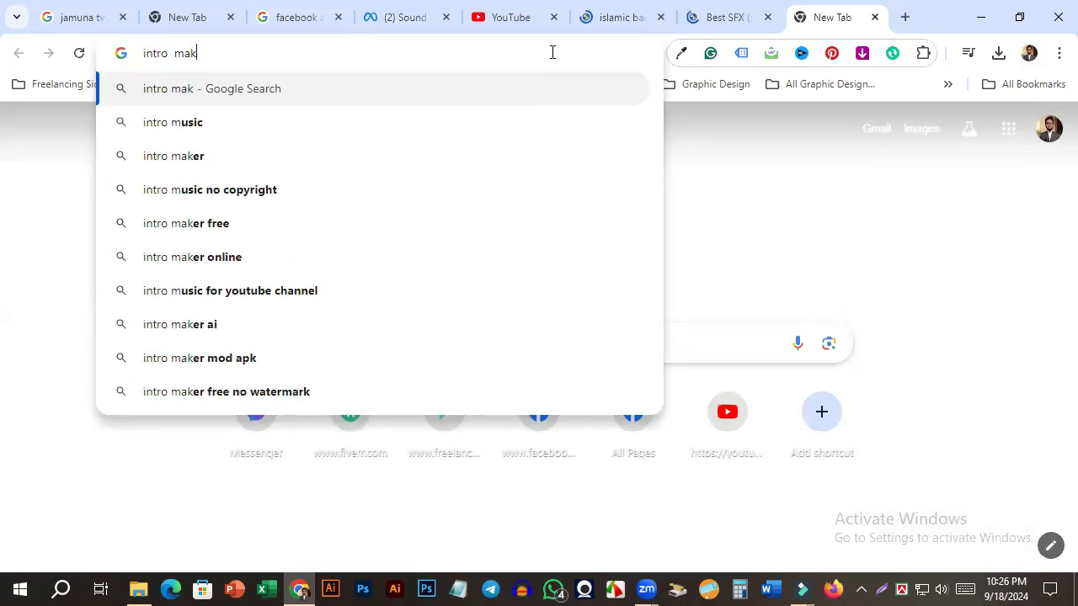
pyautogui.write('er')
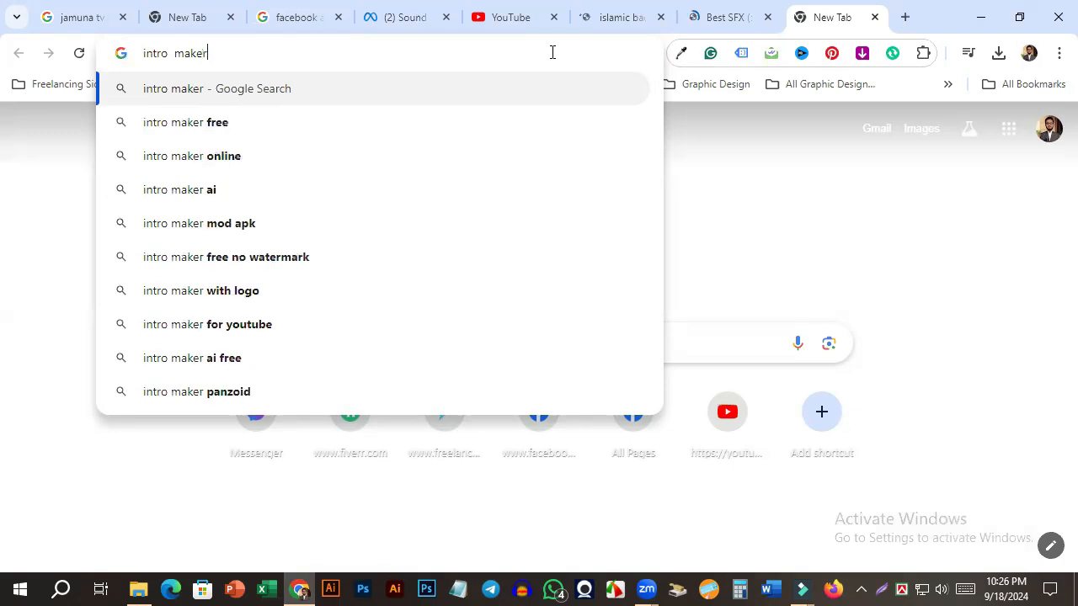
pyautogui.press('Return')
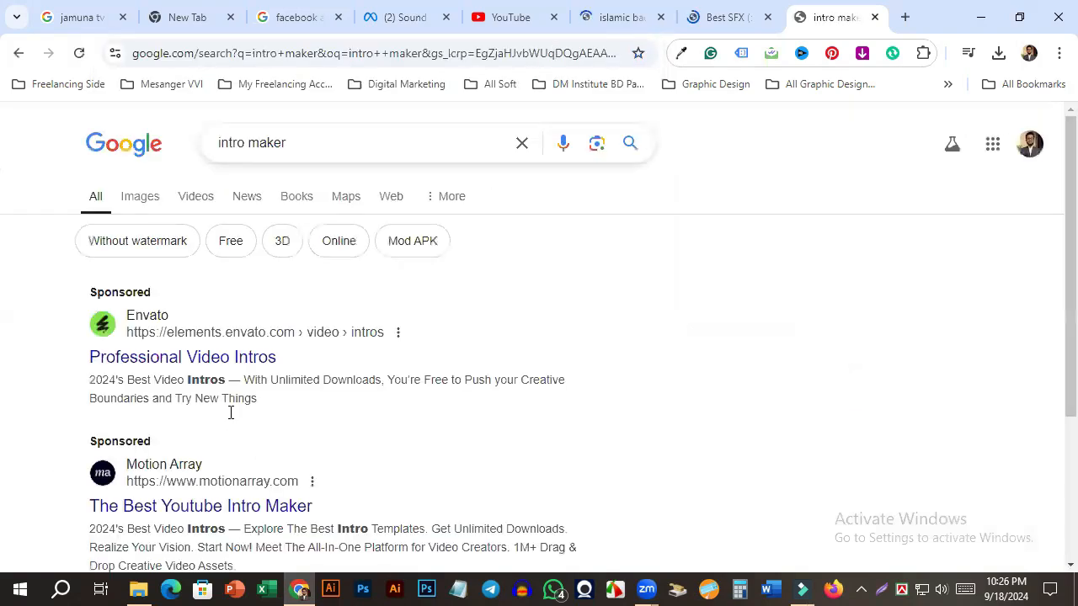
# Step: Look through the intro maker results, including Renderforest and Intro Maker, and go to the search field on the YouTube page
pyautogui.scroll(-4, 180, 421)
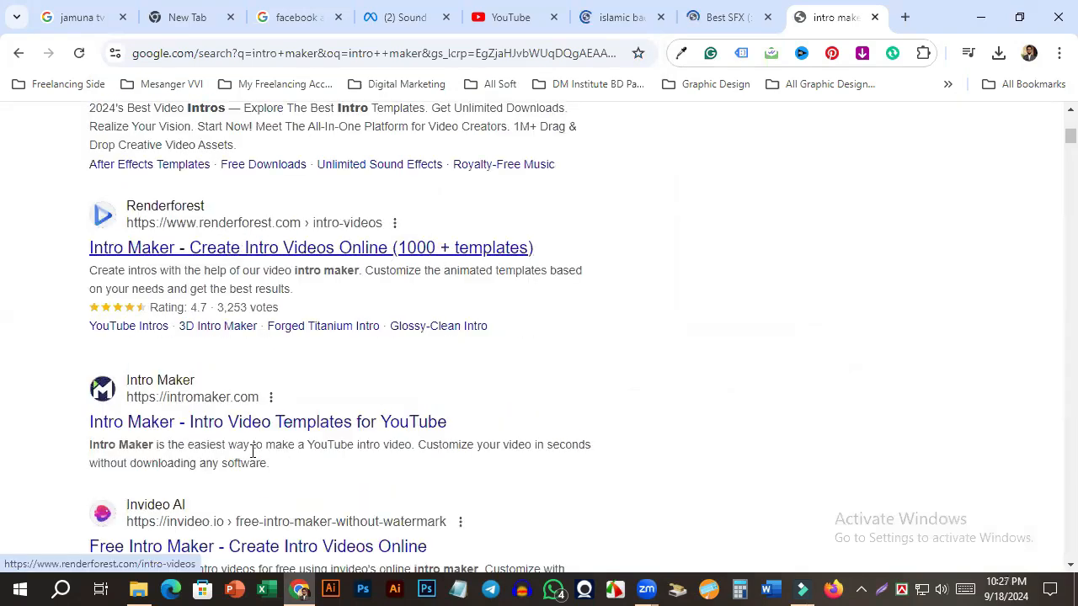
pyautogui.scroll(-3, 474, 213)
pyautogui.hotkey('ctrl', '5')
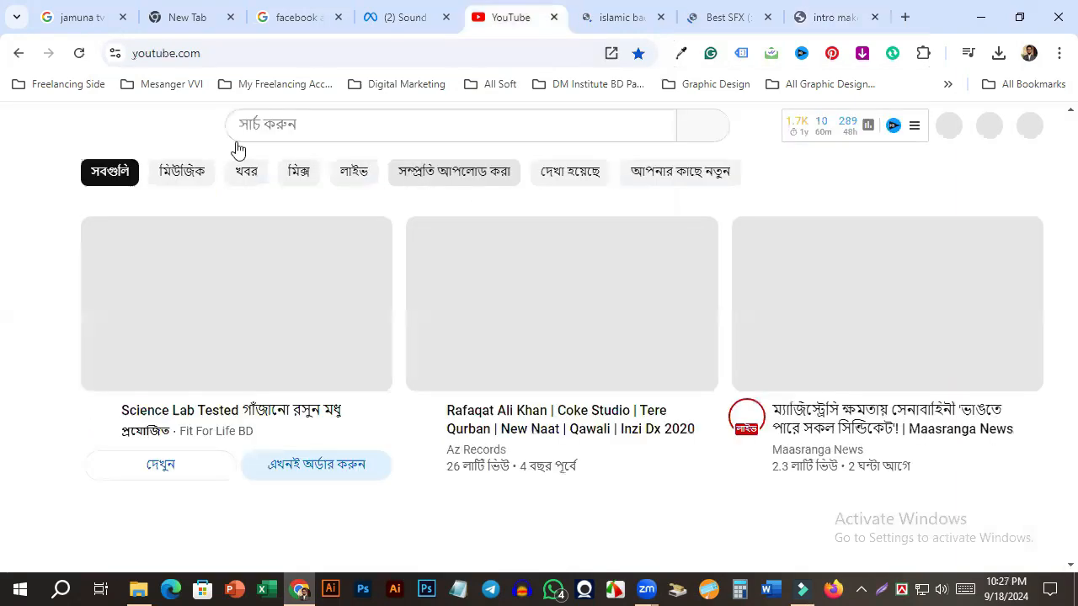
pyautogui.click(296, 124)
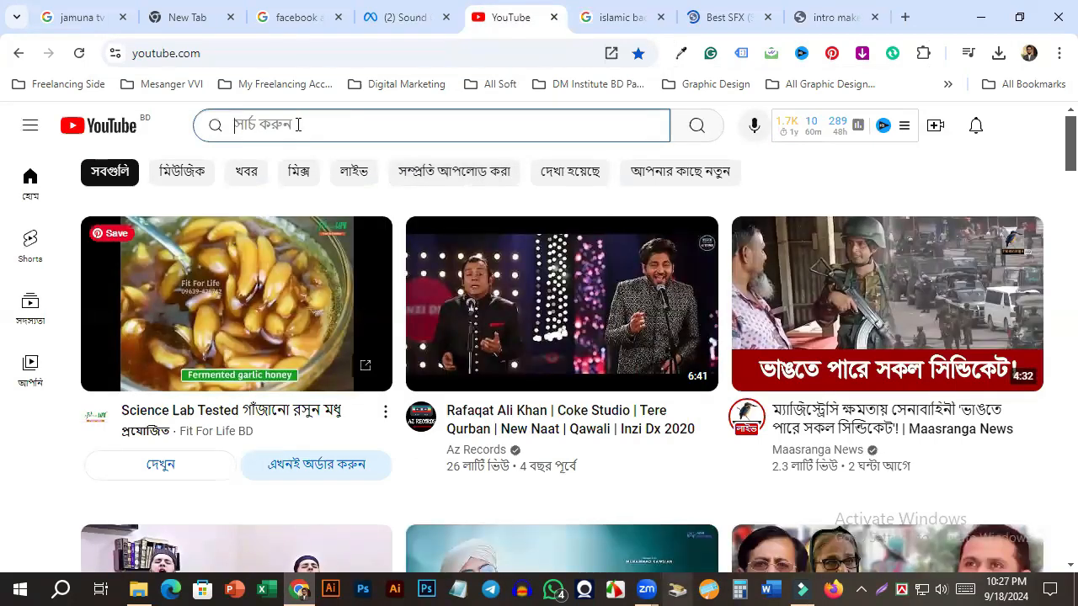
# Step: Switch to Filmora9, add the New Title 27 template at the start of a track above the Jamuna TV logo, and preview it
pyautogui.click(801, 588)
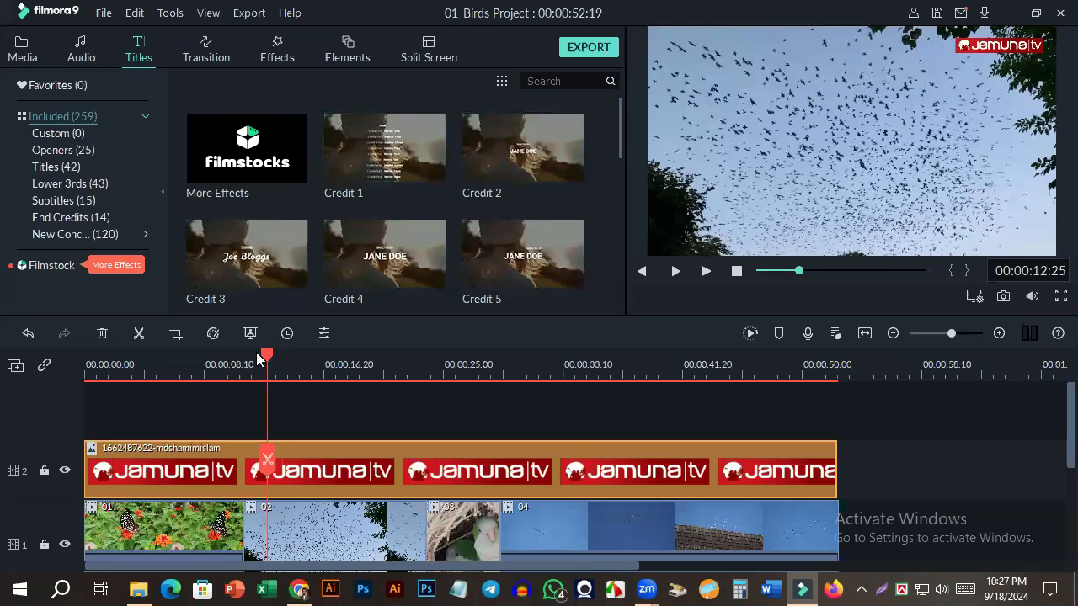
pyautogui.press('Home')
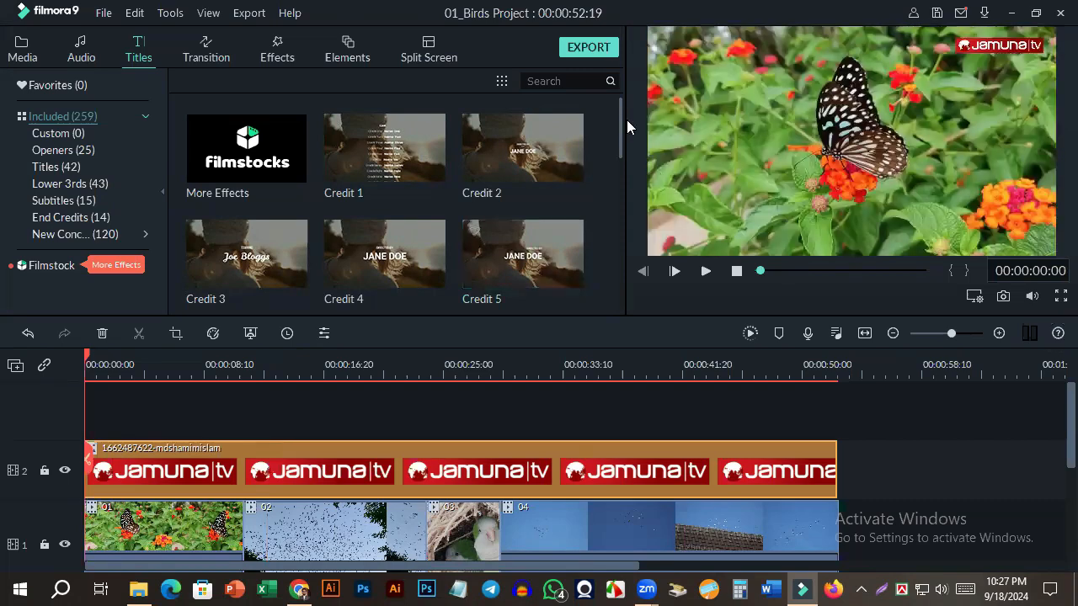
pyautogui.scroll(-2, 625, 168)
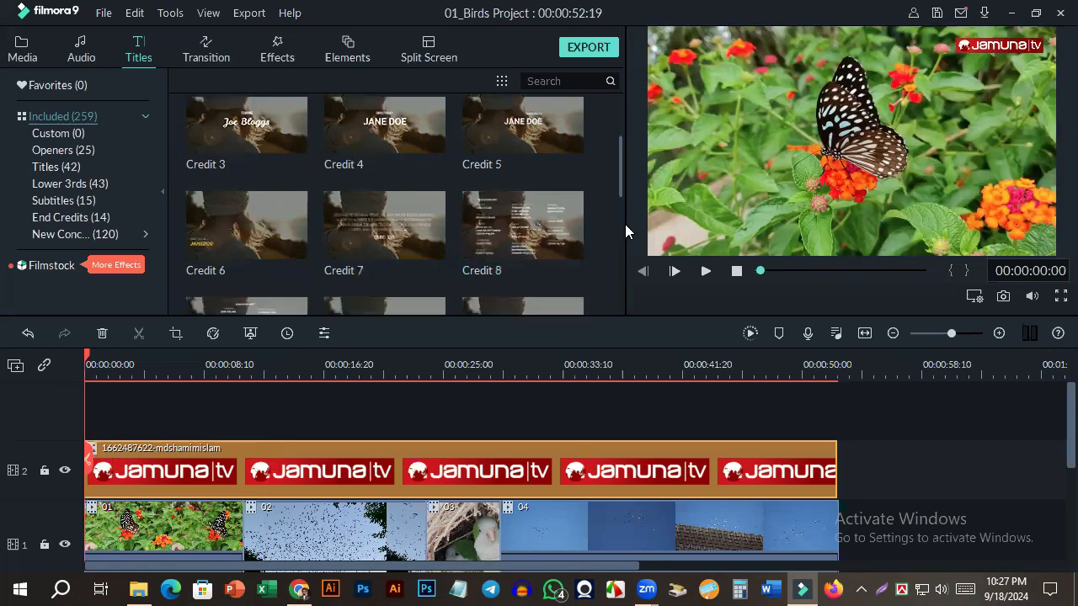
pyautogui.scroll(-3, 625, 224)
pyautogui.scroll(-10, 603, 302)
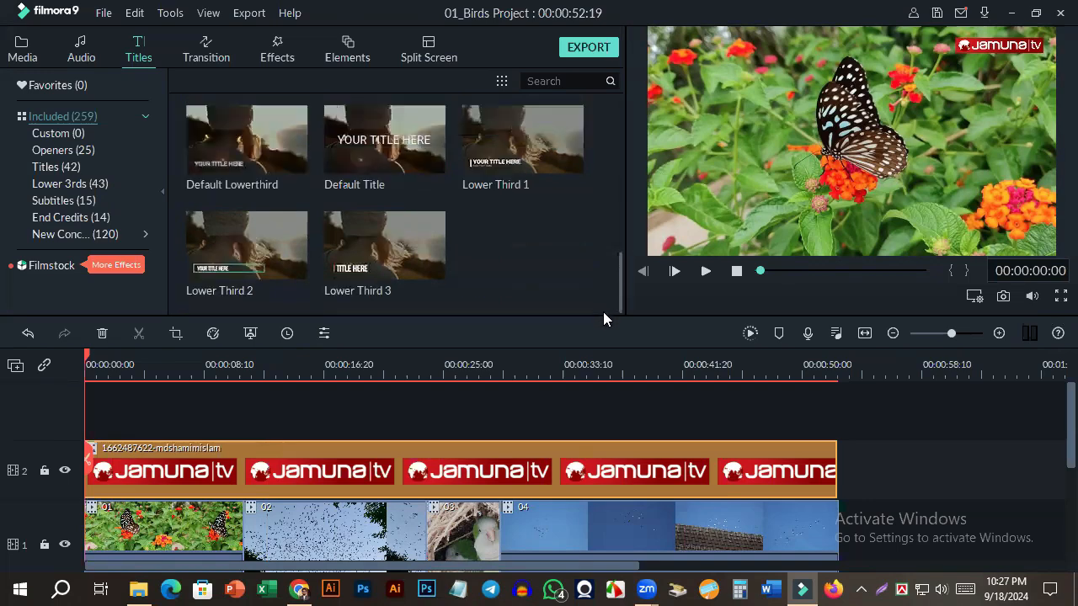
pyautogui.scroll(-8, 603, 312)
pyautogui.scroll(-6, 610, 330)
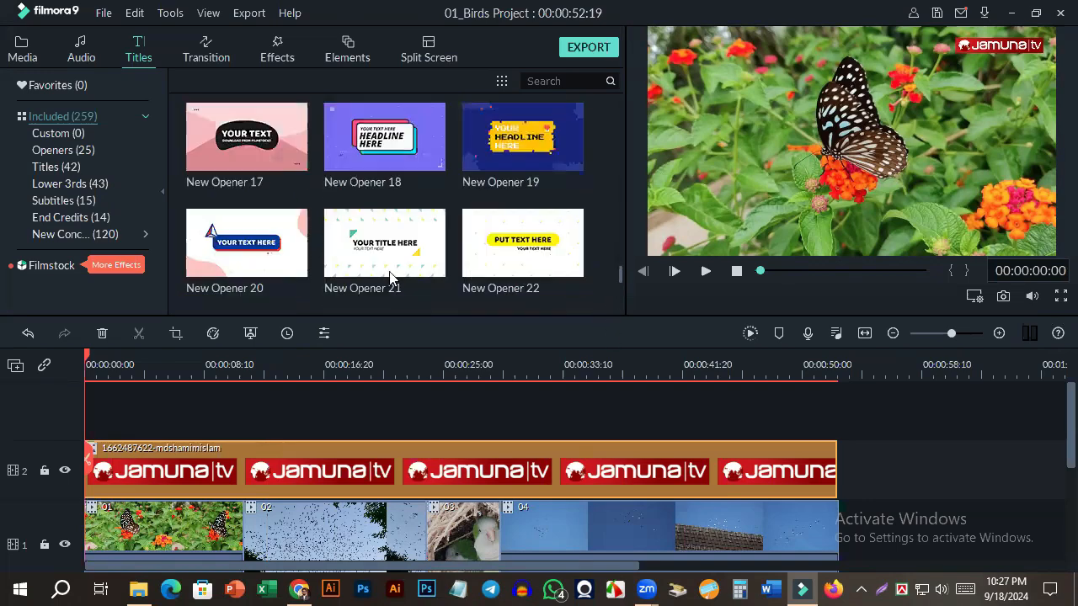
pyautogui.scroll(-6, 390, 278)
pyautogui.scroll(-5, 522, 274)
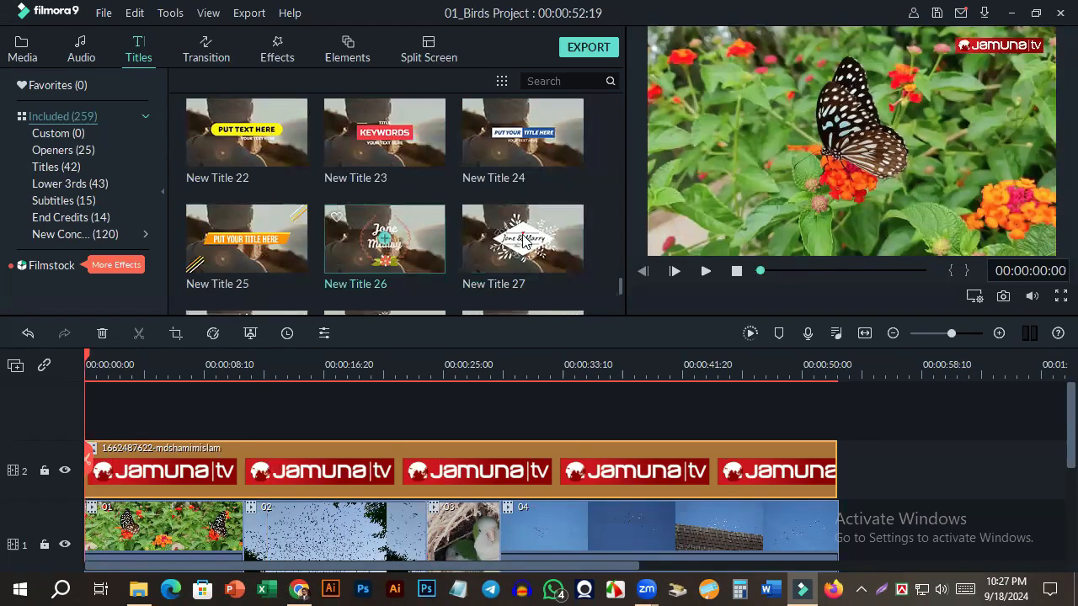
pyautogui.moveTo(526, 245); pyautogui.dragTo(221, 396)
pyautogui.moveTo(93, 452); pyautogui.dragTo(94, 455)
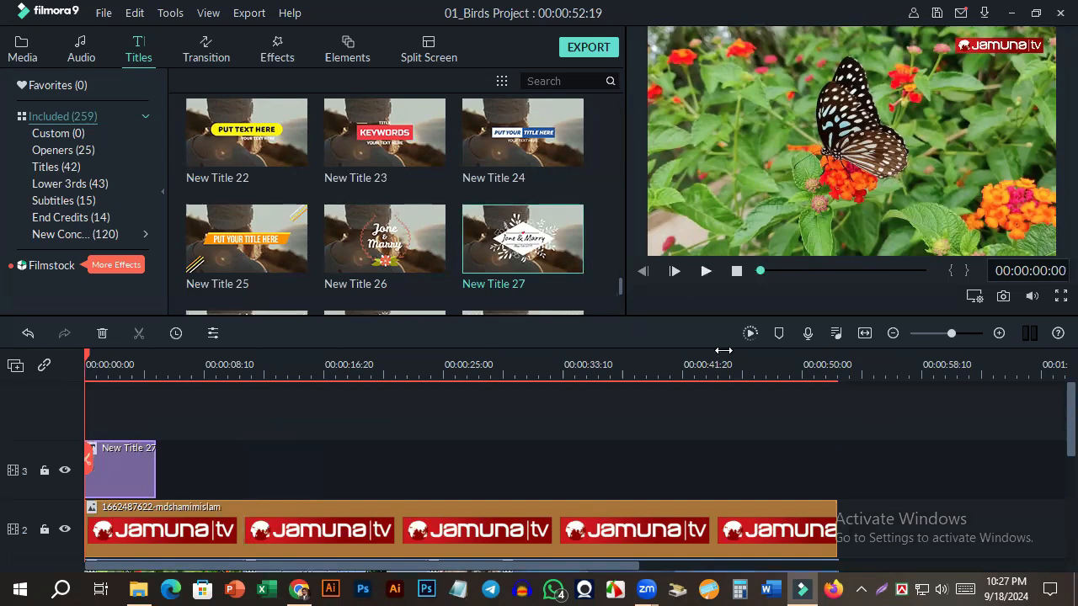
pyautogui.press('space')
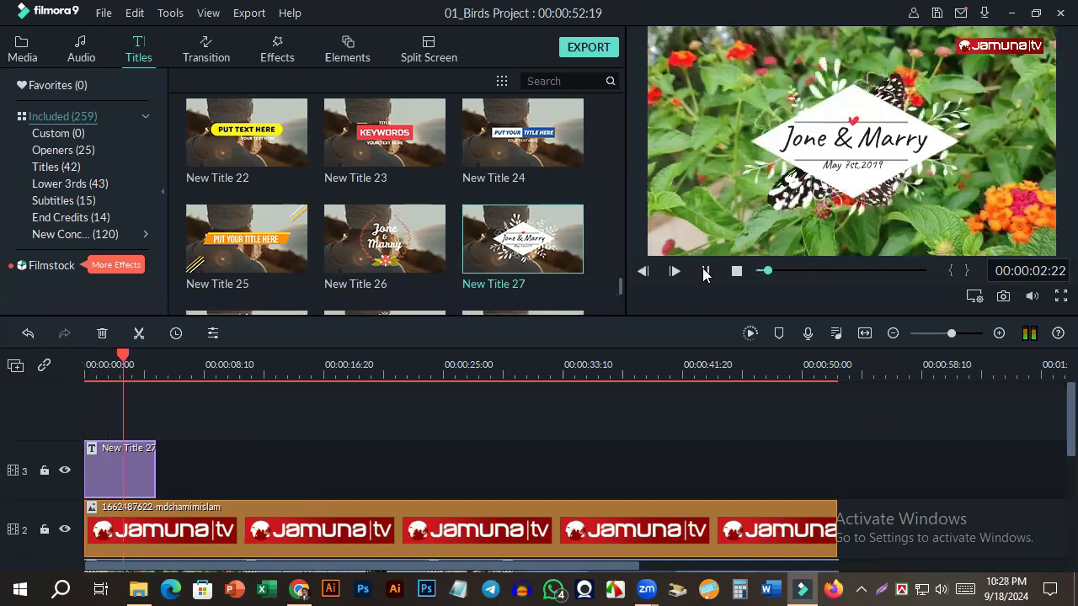
pyautogui.press('space')
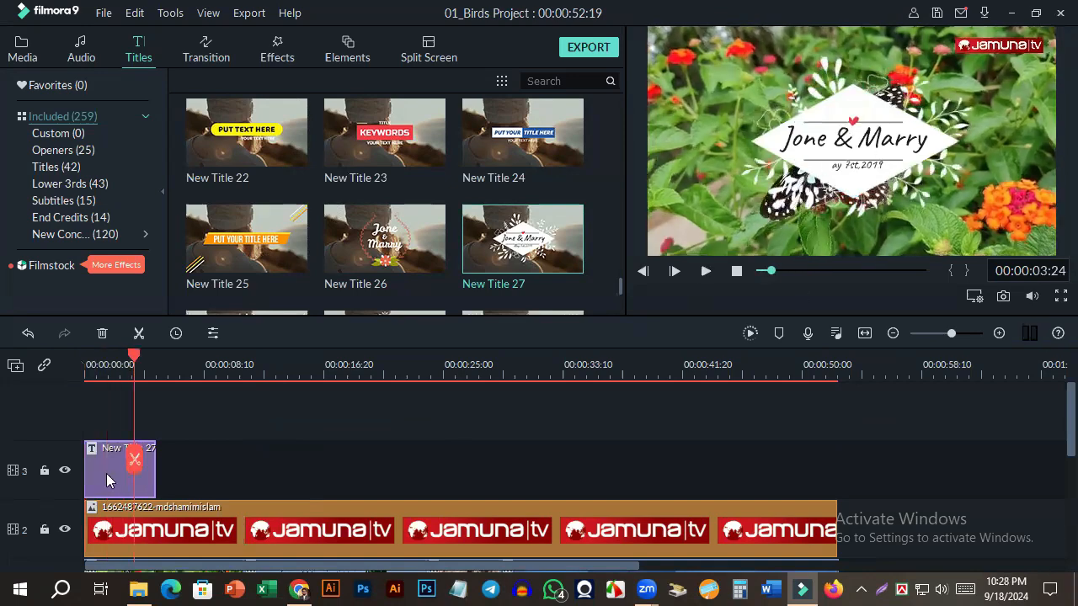
# Step: Open the date text of New Title 27 for editing, look at its font choices, and close the editor with the playhead at the start
pyautogui.doubleClick(859, 150)
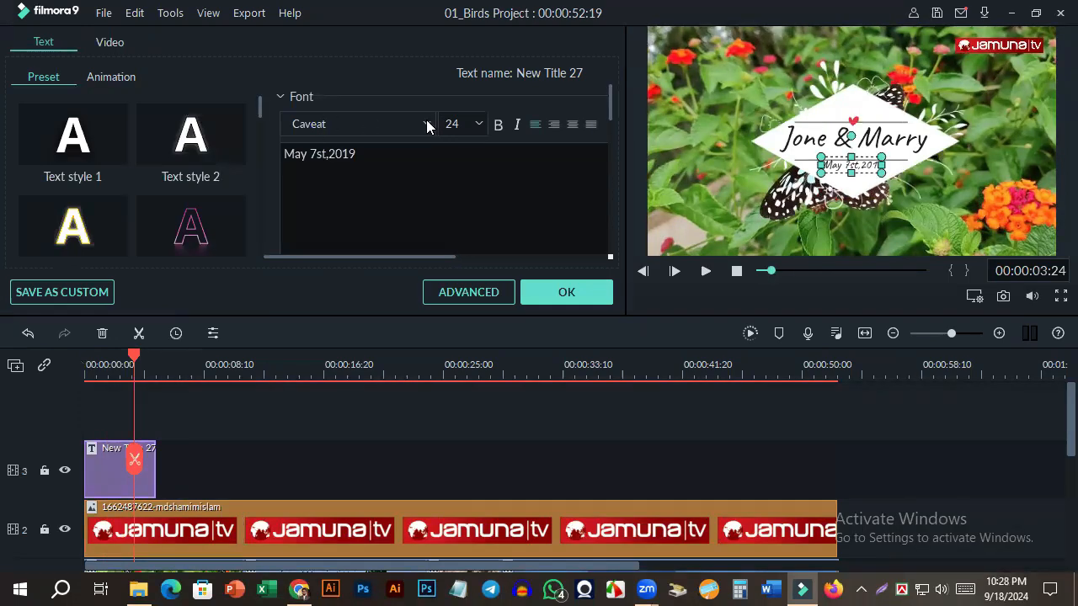
pyautogui.click(426, 124)
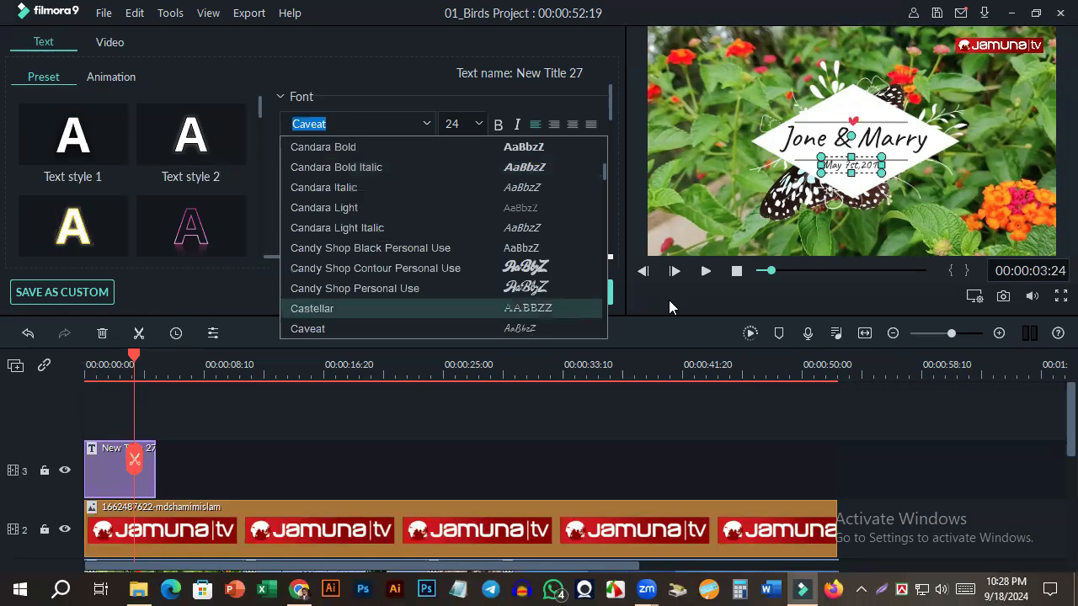
pyautogui.click(635, 130)
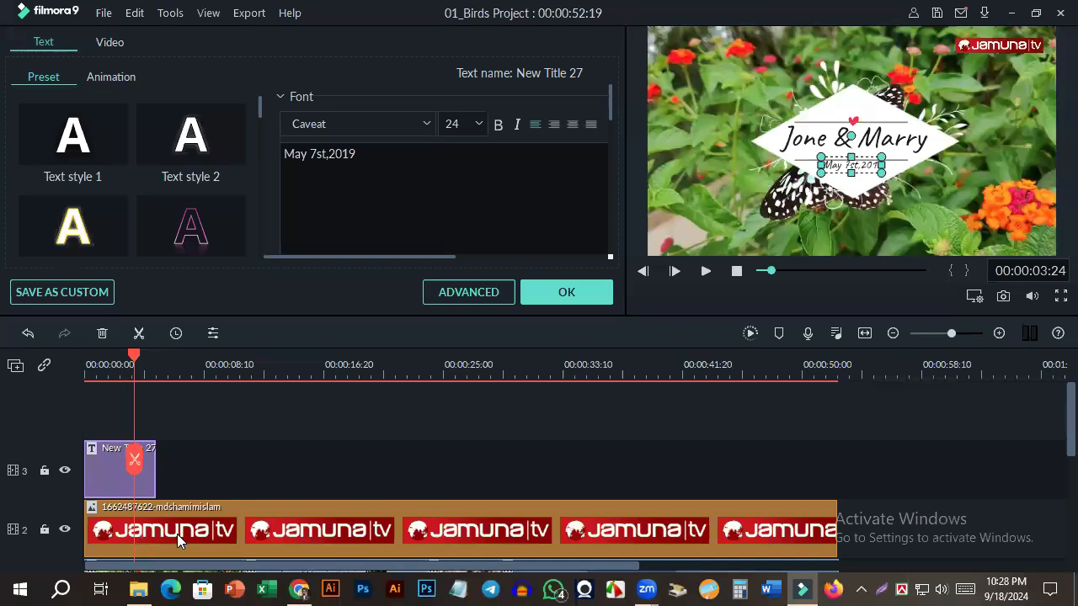
pyautogui.moveTo(134, 357); pyautogui.dragTo(66, 361)
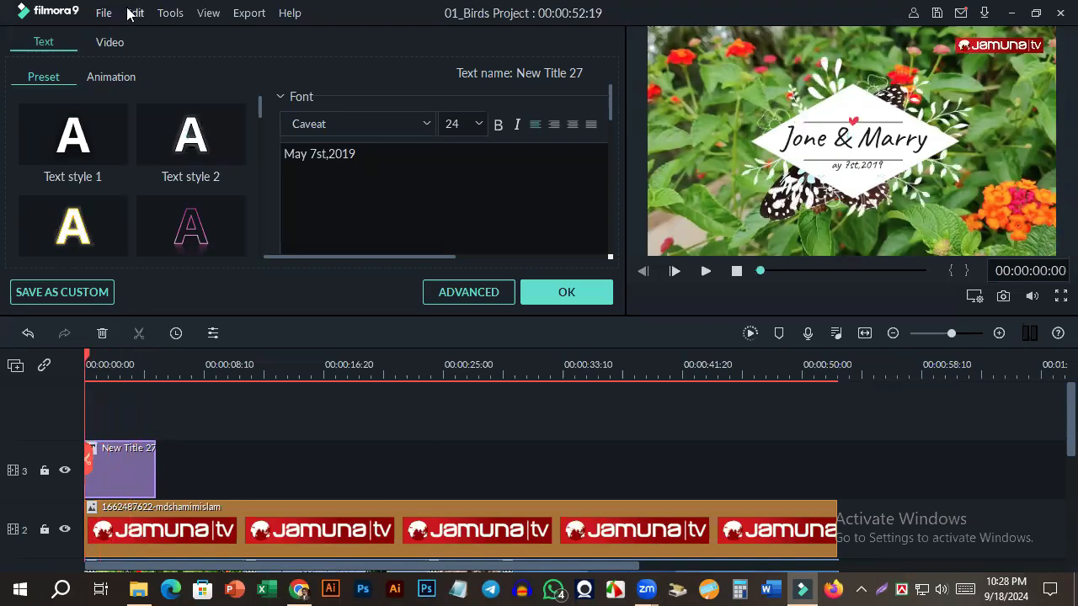
pyautogui.click(569, 295)
# Step: Add the Lower Third 7 title on track 3 at 00:00:07:10, shift it closer to New Title 27, and place the playhead at 00:00:05:20
pyautogui.scroll(20, 380, 192)
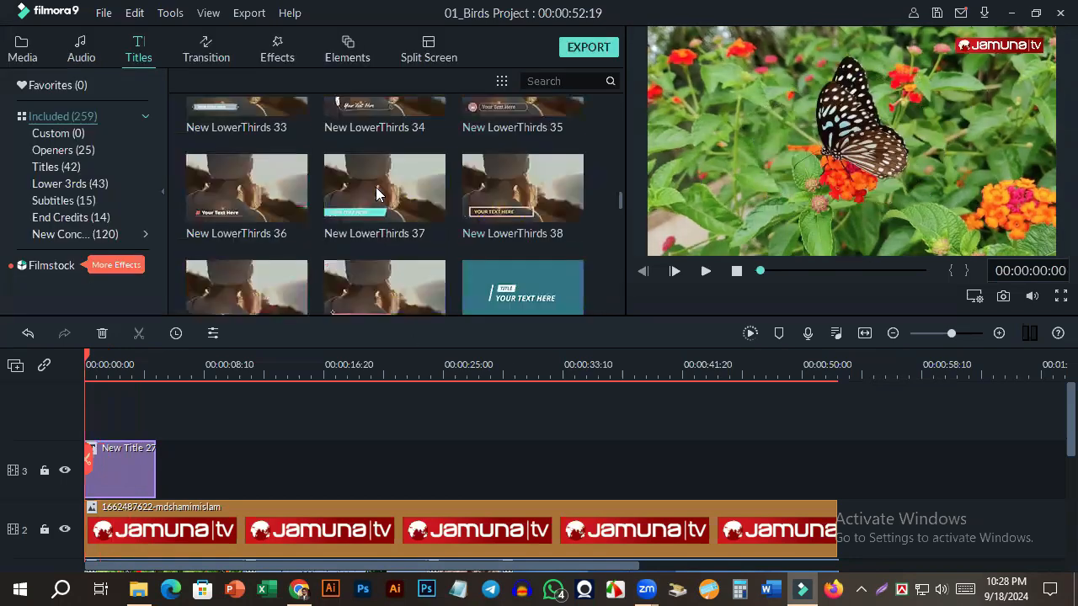
pyautogui.scroll(15, 445, 224)
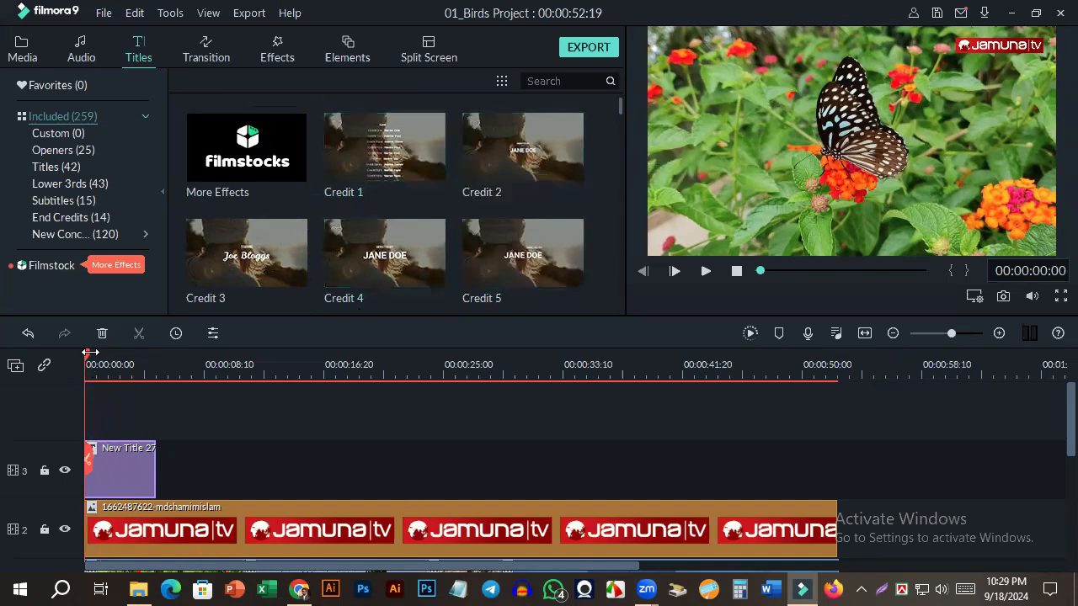
pyautogui.moveTo(87, 357); pyautogui.dragTo(189, 373)
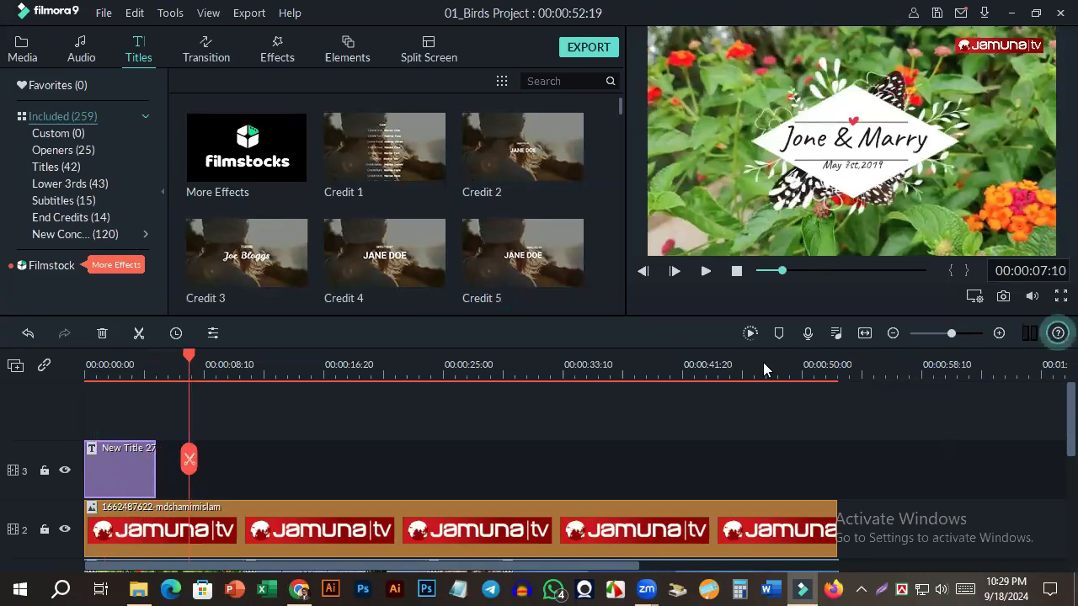
pyautogui.scroll(-5, 530, 163)
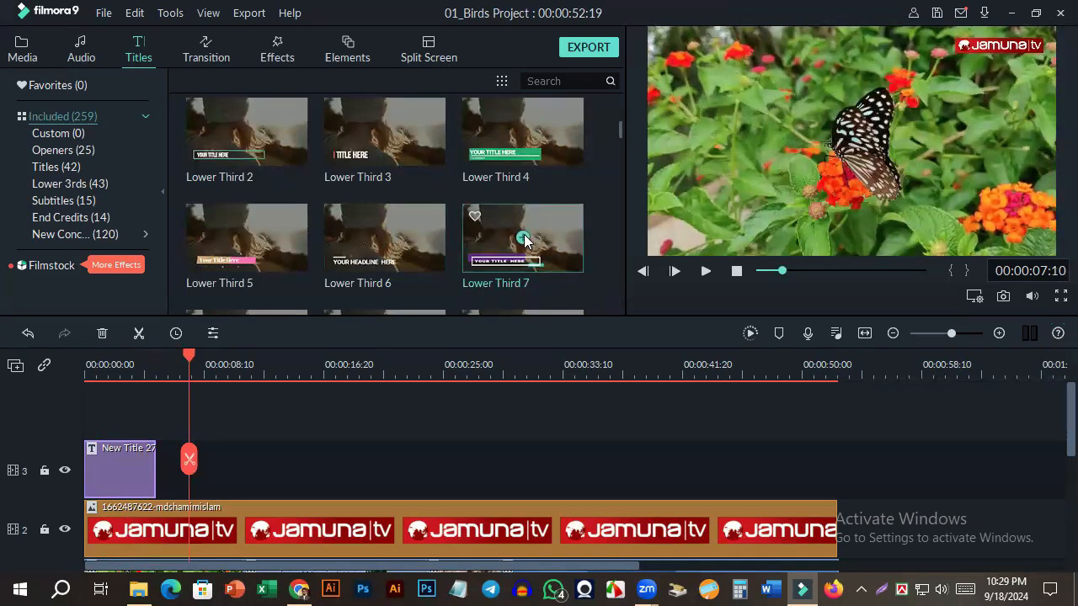
pyautogui.click(523, 238)
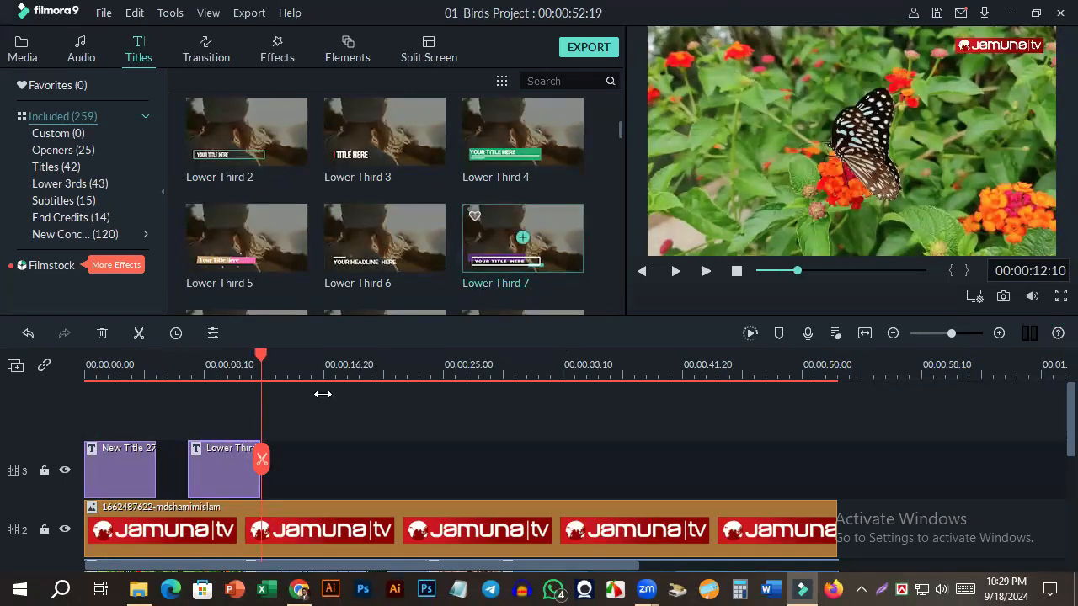
pyautogui.moveTo(207, 468)
pyautogui.mouseDown()
pyautogui.moveTo(189, 473)
pyautogui.moveTo(226, 478)
pyautogui.moveTo(210, 478)
pyautogui.mouseUp()
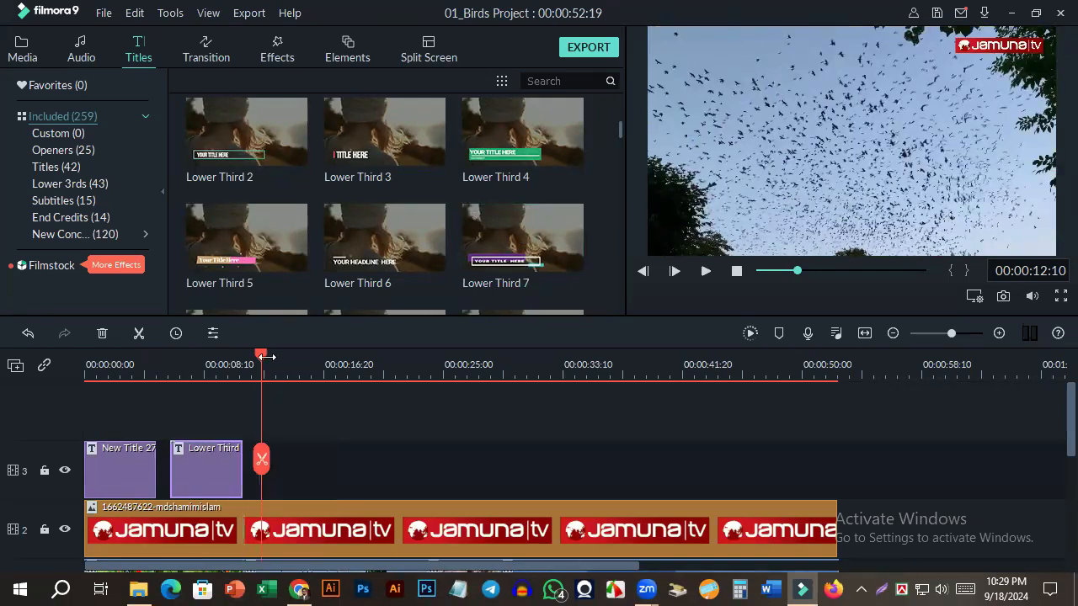
pyautogui.moveTo(261, 362); pyautogui.dragTo(165, 377)
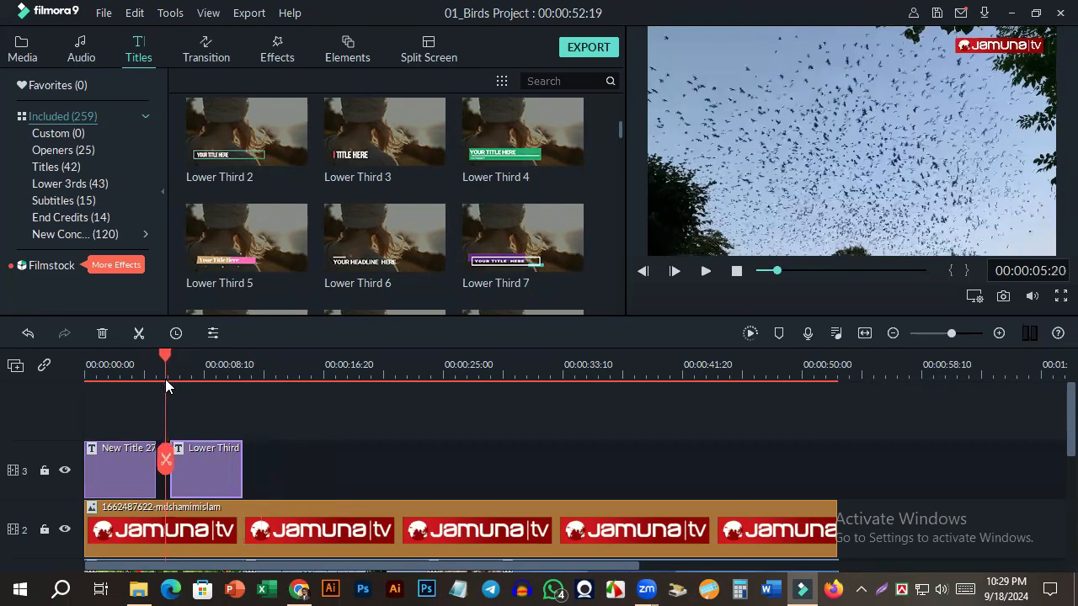
# Step: Replace the Lower Third 7 placeholder text with "Story: " followed by the reporter's first name
pyautogui.click(552, 232)
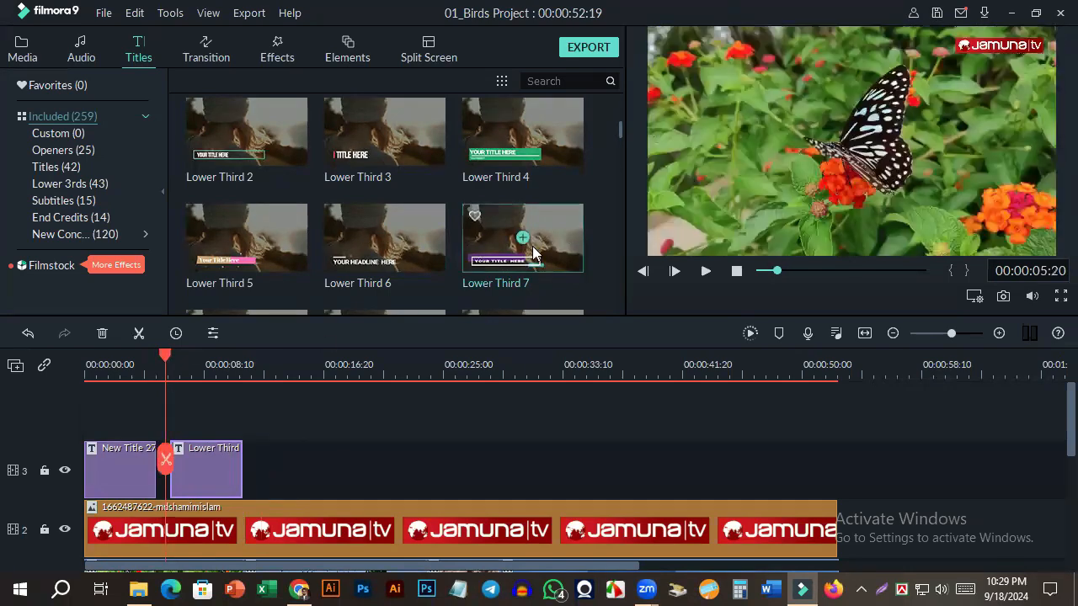
pyautogui.click(168, 356)
pyautogui.click(168, 357)
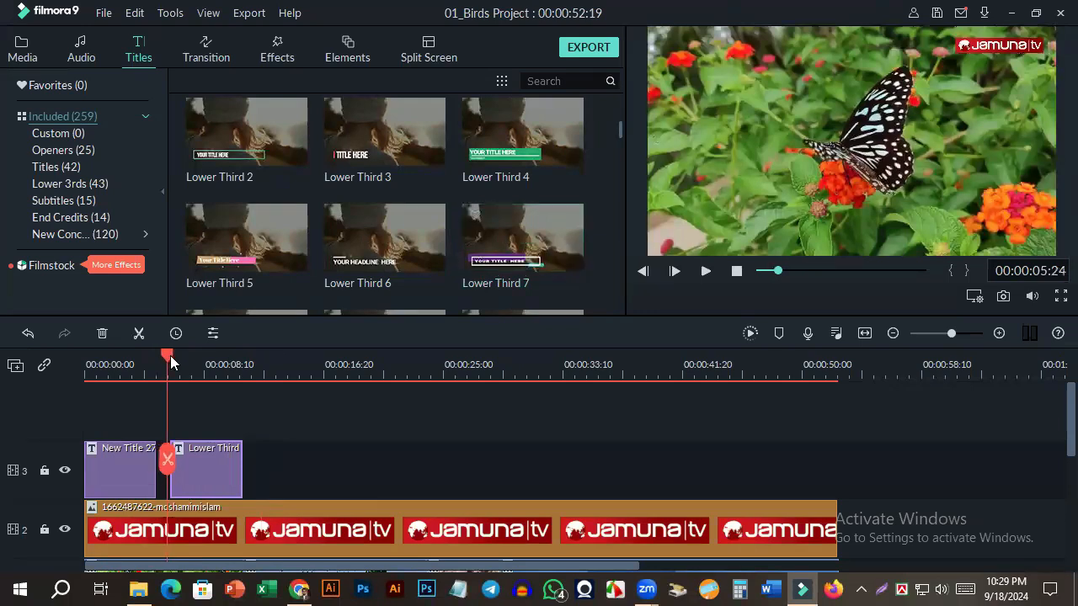
pyautogui.doubleClick(225, 463)
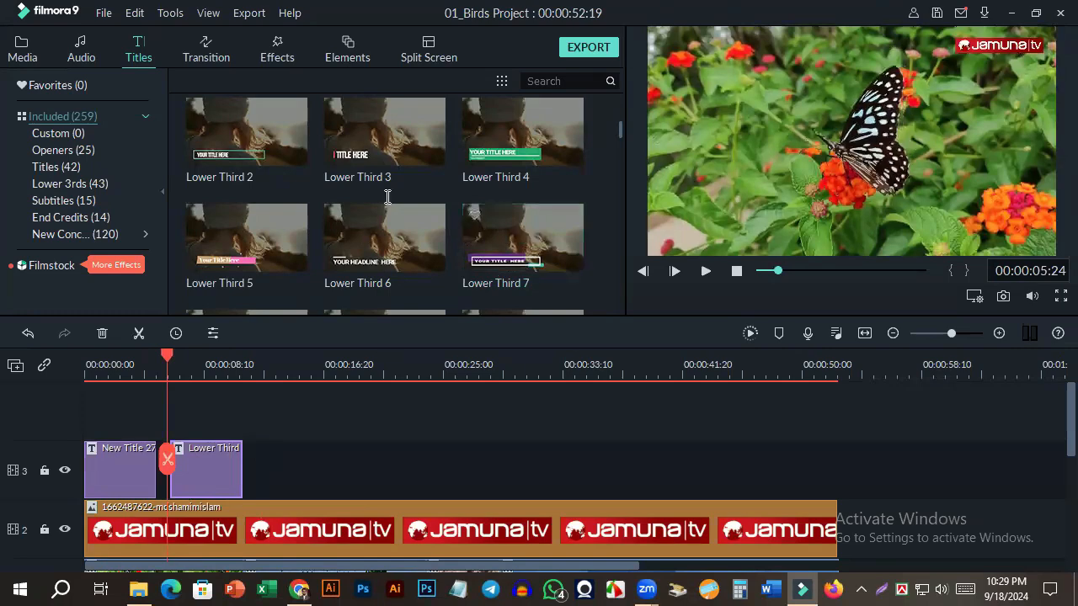
pyautogui.moveTo(277, 154); pyautogui.dragTo(512, 202)
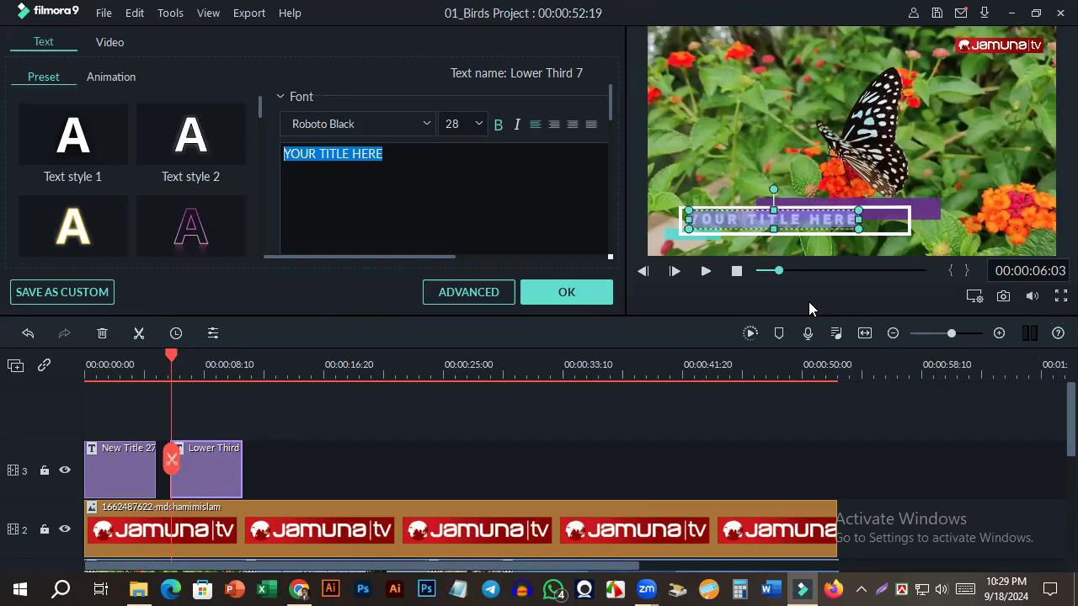
pyautogui.write('St')
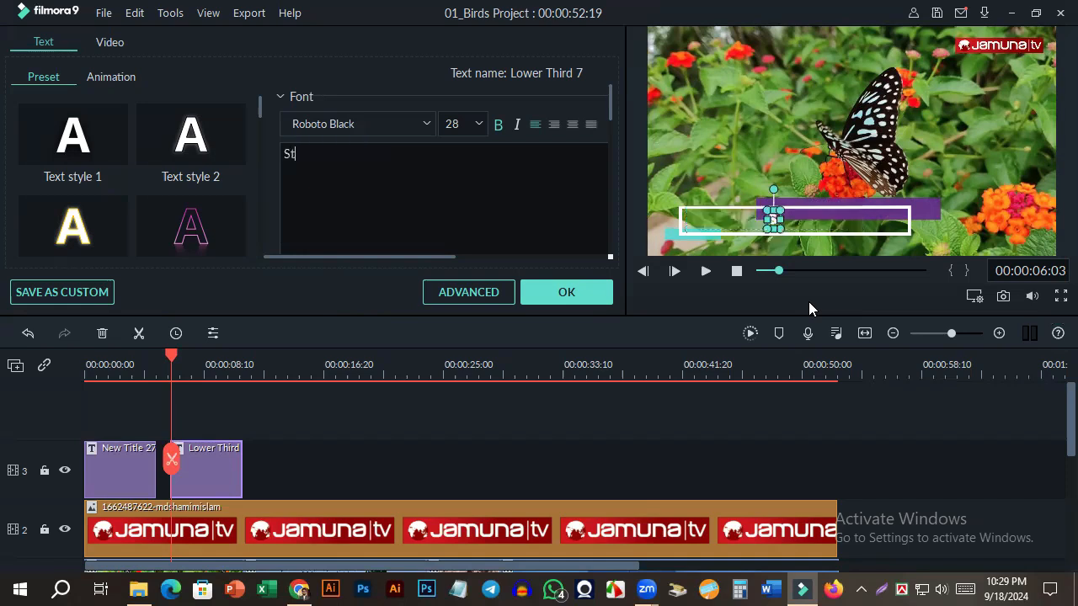
pyautogui.write('ory: ')
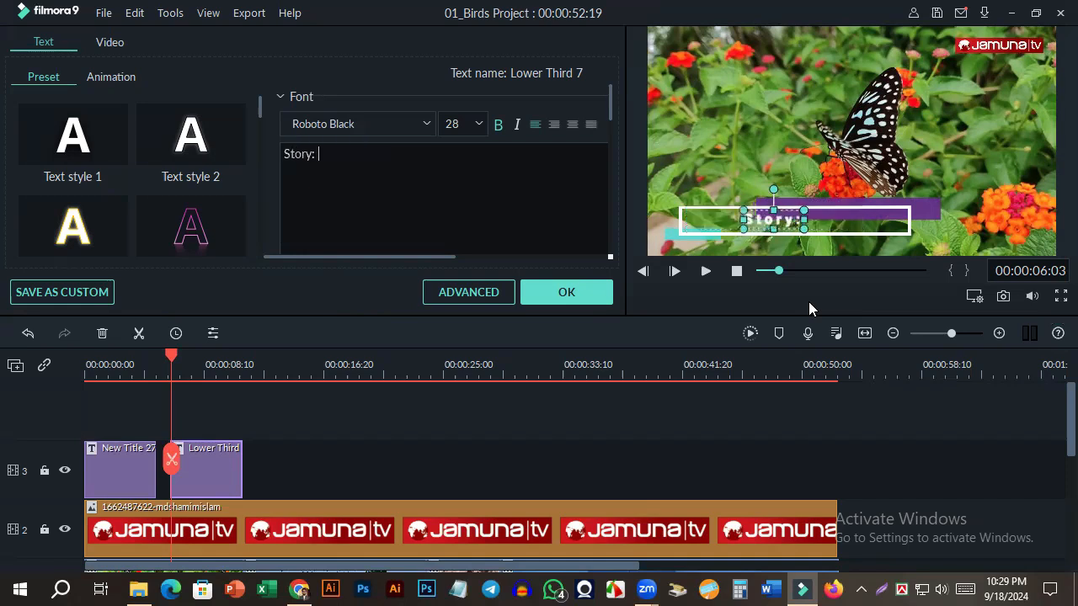
pyautogui.write('Hab')
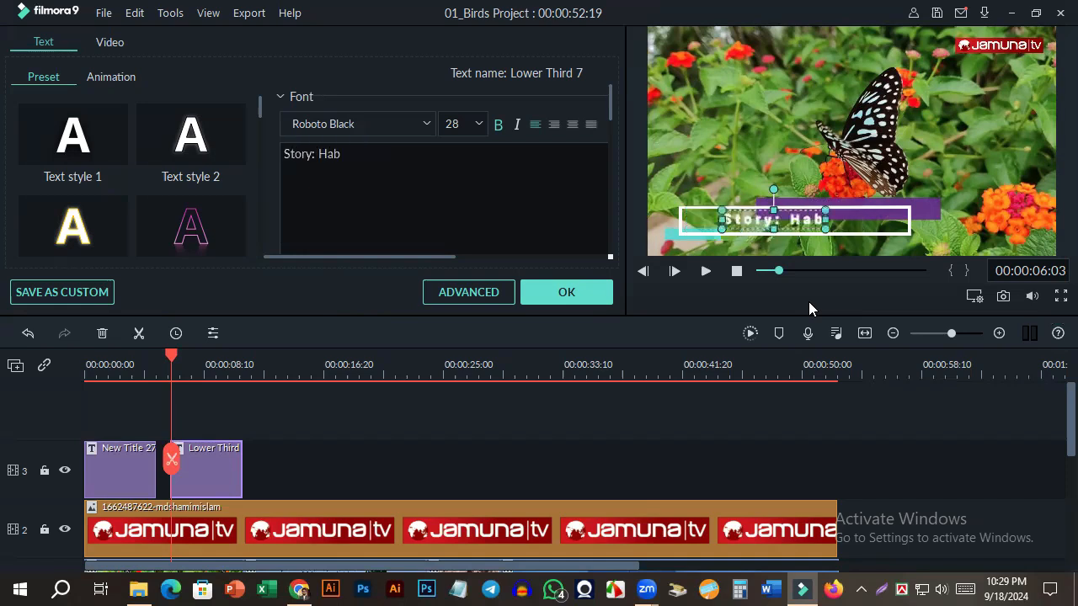
pyautogui.write('ibur')
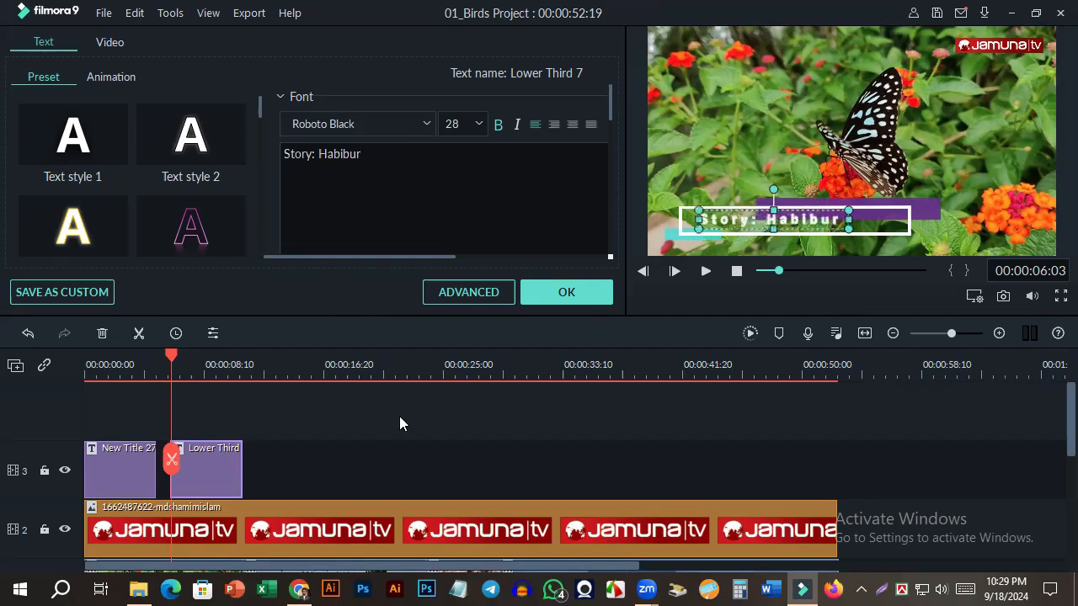
pyautogui.click(490, 416)
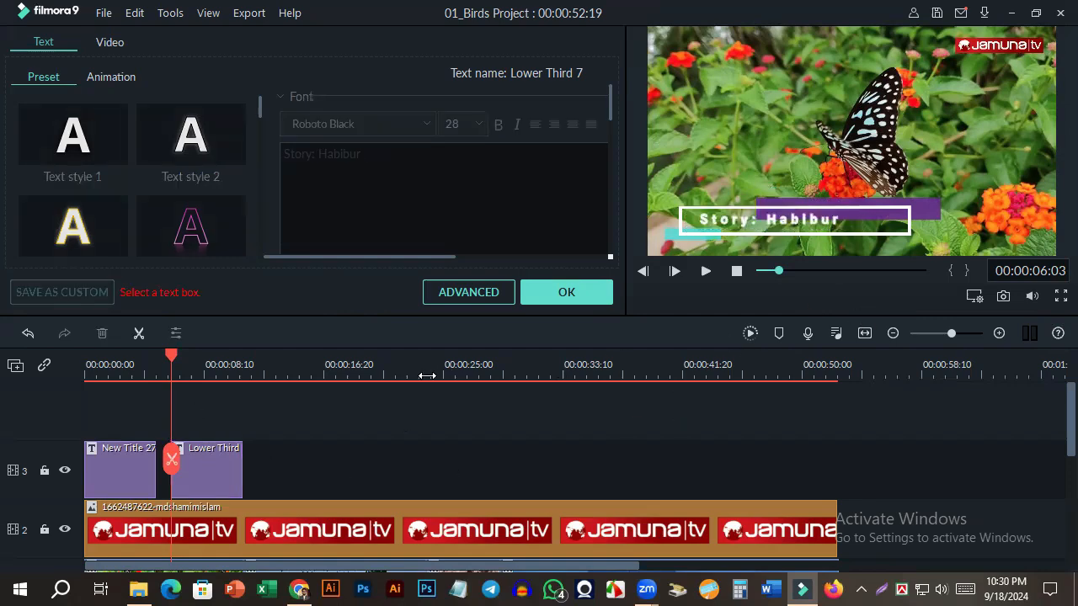
# Step: Preview the Lower Third 7 title from 00:00:05:06, and slightly shrink its text within the white frame
pyautogui.moveTo(170, 359); pyautogui.dragTo(160, 381)
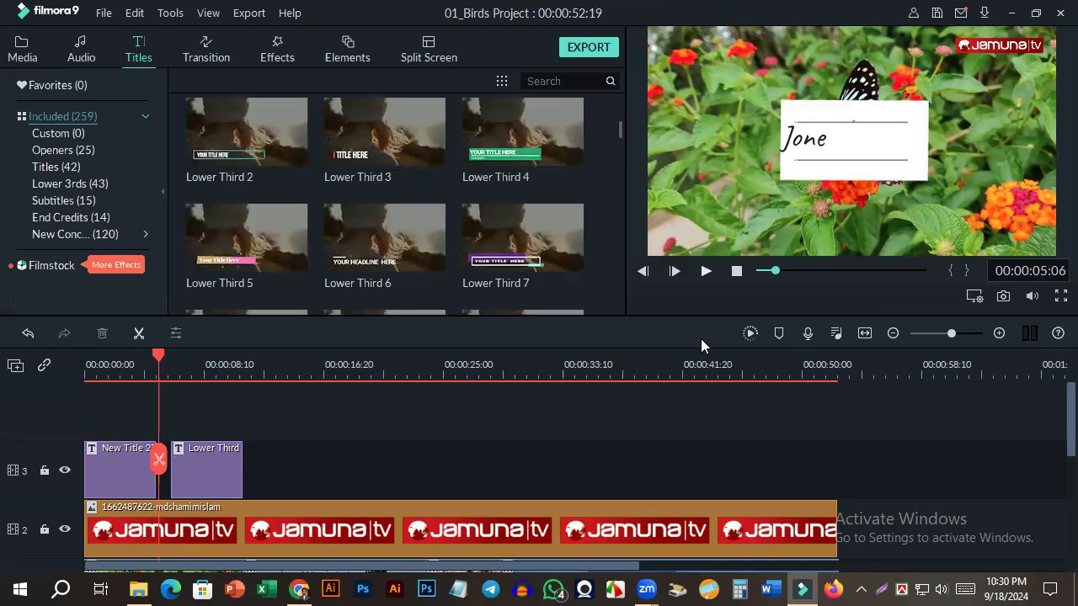
pyautogui.click(706, 272)
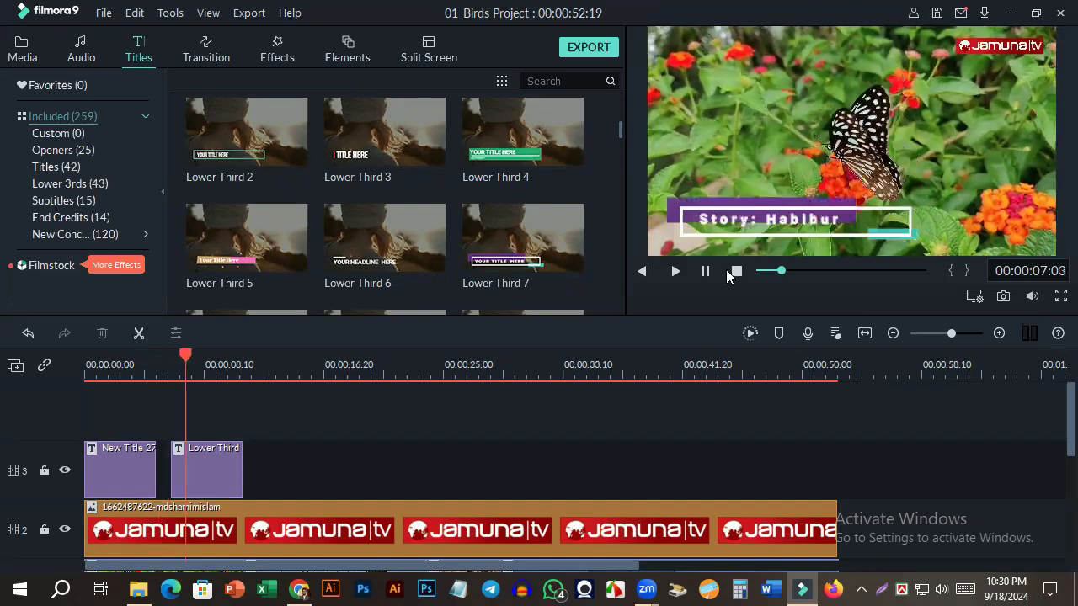
pyautogui.doubleClick(223, 475)
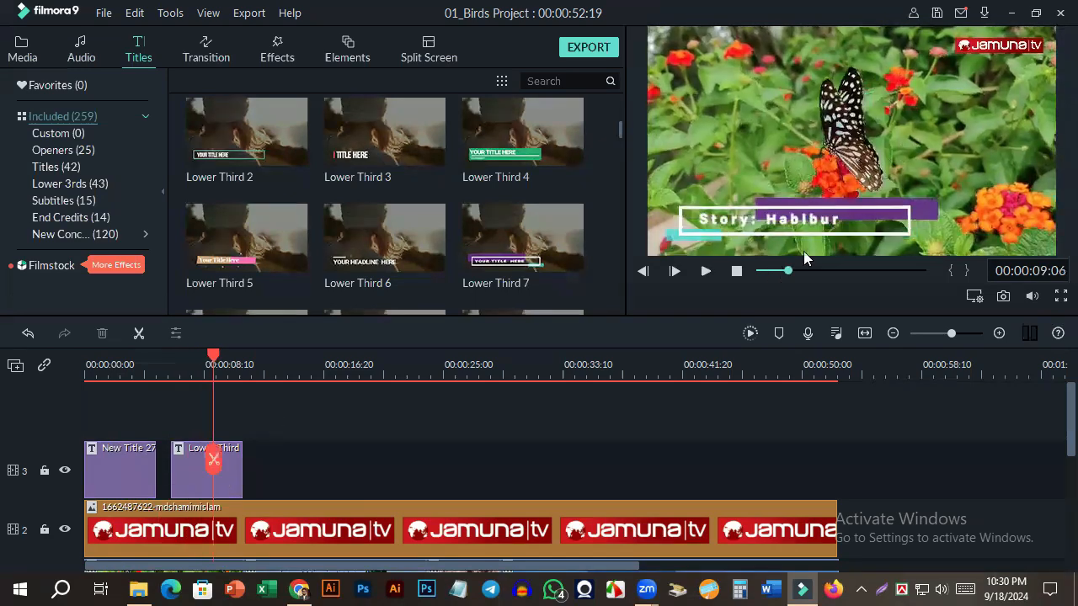
pyautogui.moveTo(848, 210)
pyautogui.mouseDown()
pyautogui.moveTo(797, 216)
pyautogui.moveTo(829, 214)
pyautogui.mouseUp()
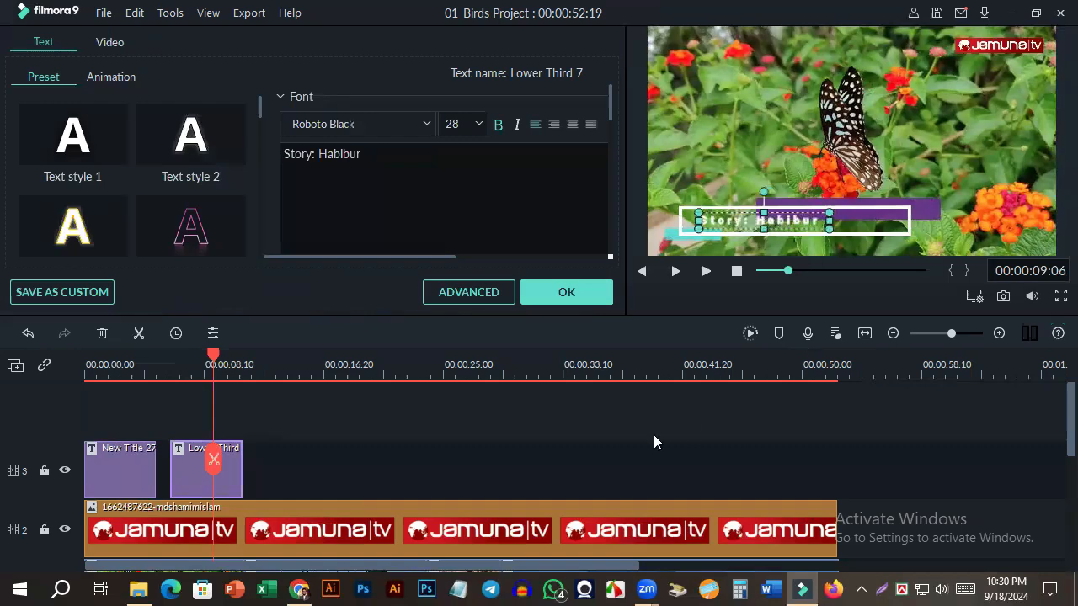
pyautogui.click(447, 470)
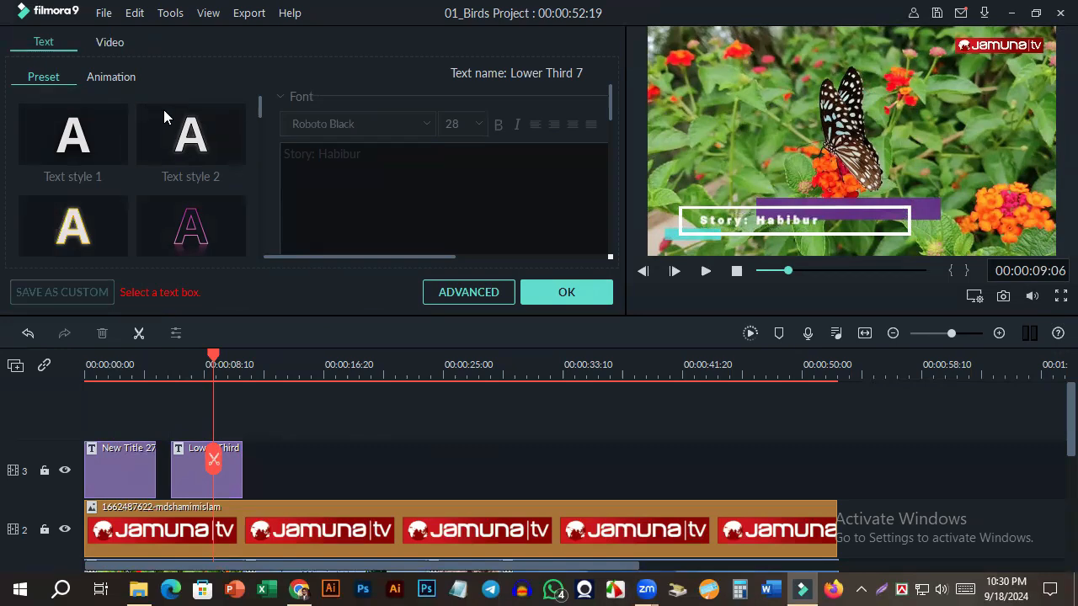
pyautogui.click(584, 298)
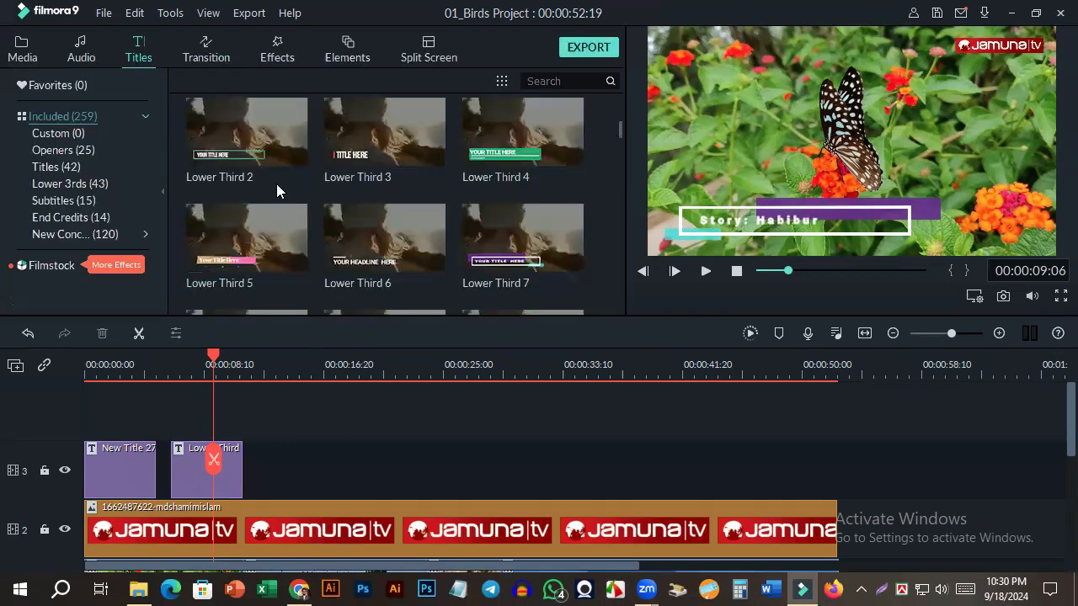
# Step: Look through the included title templates, from the credits to the New Title and Title designs
pyautogui.scroll(8, 292, 155)
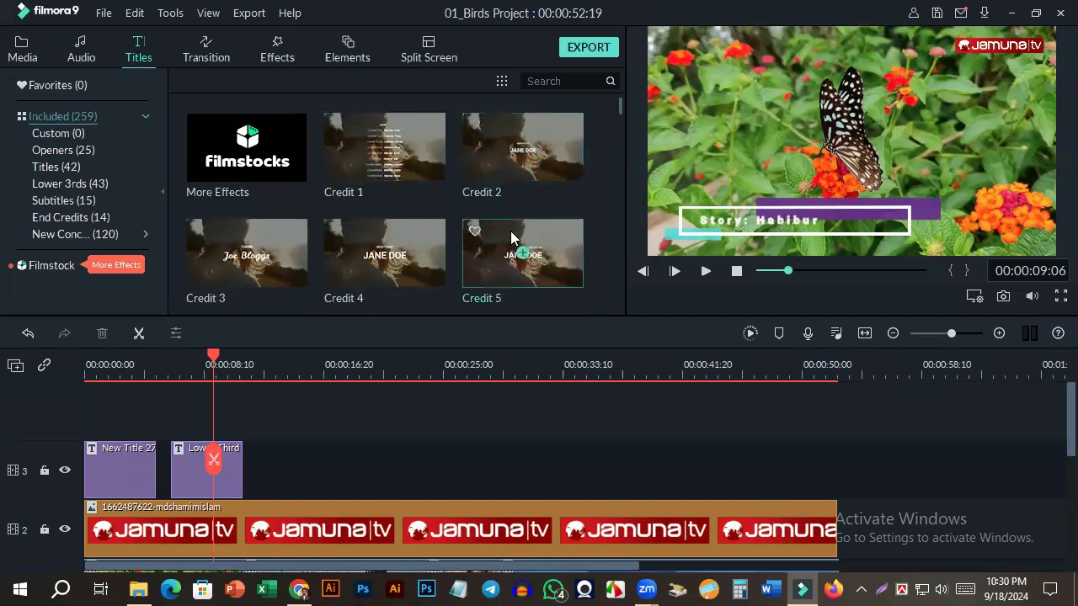
pyautogui.scroll(-10, 510, 230)
pyautogui.scroll(-5, 386, 262)
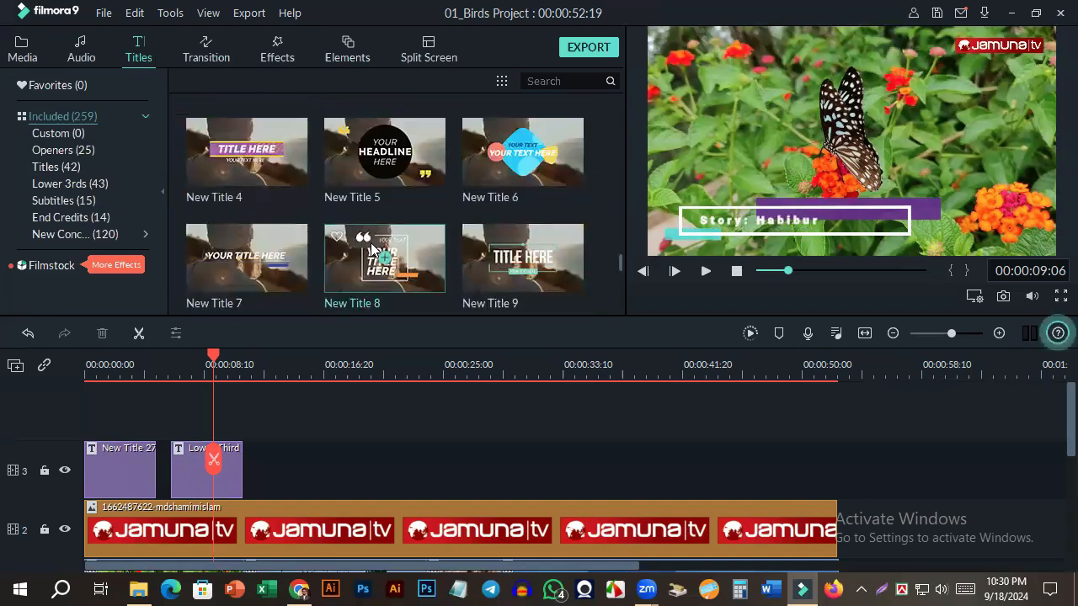
pyautogui.scroll(-15, 385, 252)
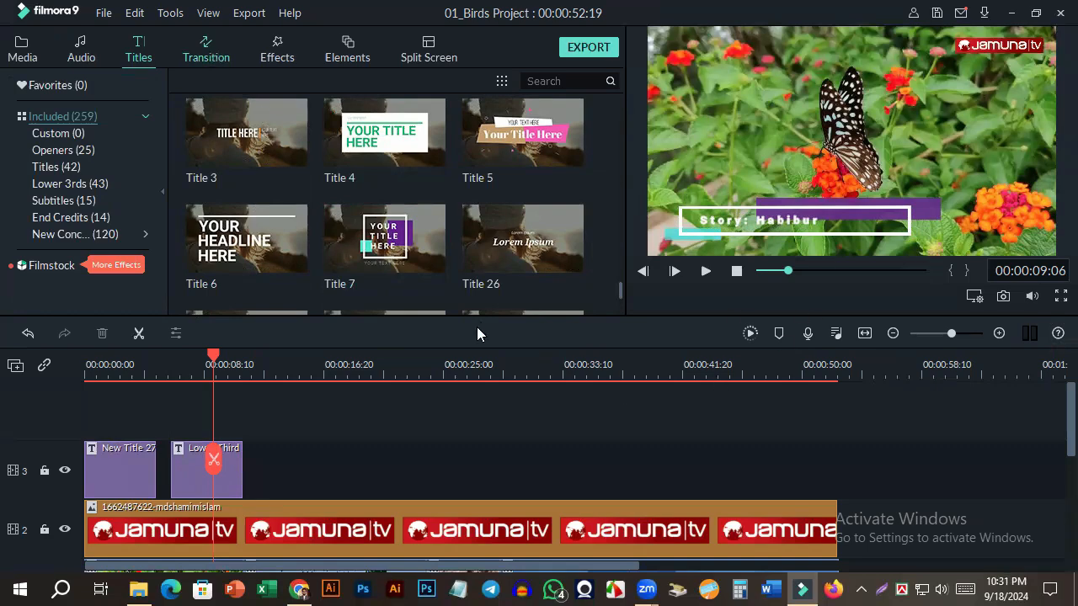
# Step: Add the Swirl transition between clips 01 and 02 on video track 1
pyautogui.click(202, 55)
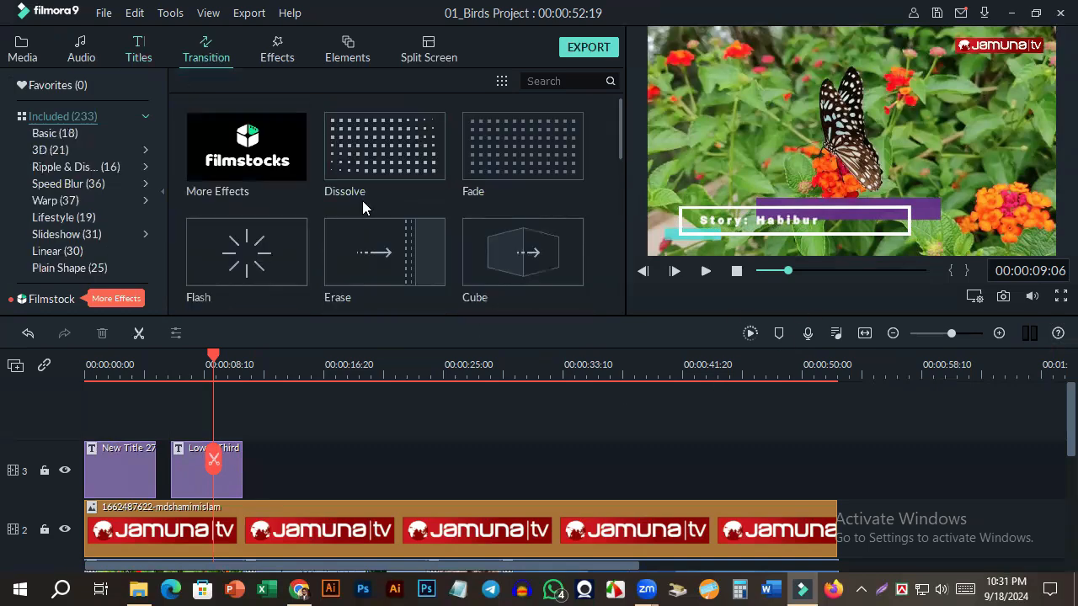
pyautogui.scroll(-3, 546, 194)
pyautogui.scroll(-2, 546, 189)
pyautogui.scroll(-3, 353, 465)
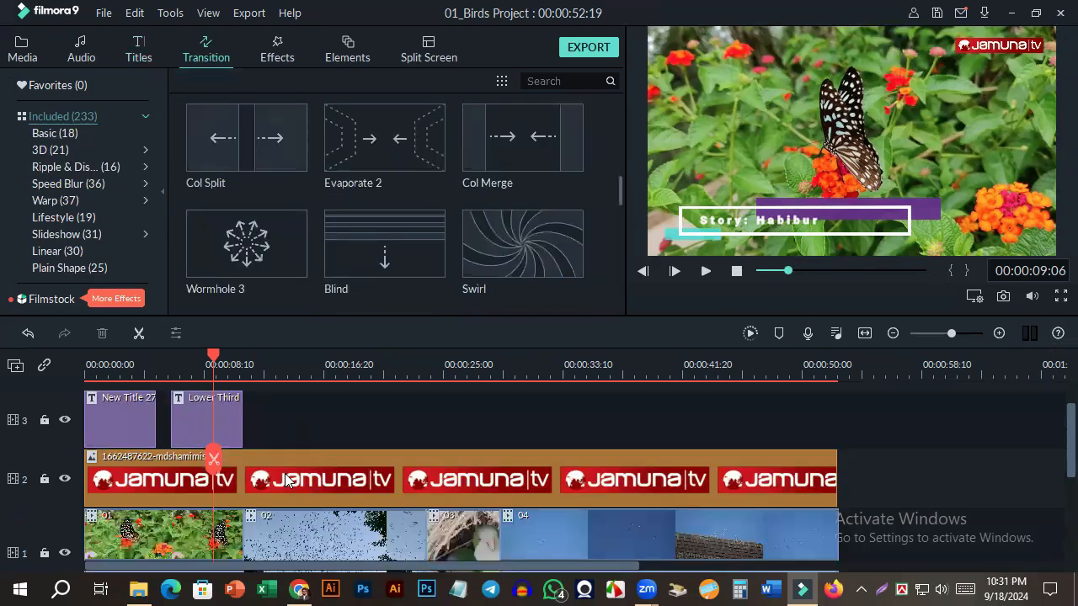
pyautogui.scroll(-1, 349, 462)
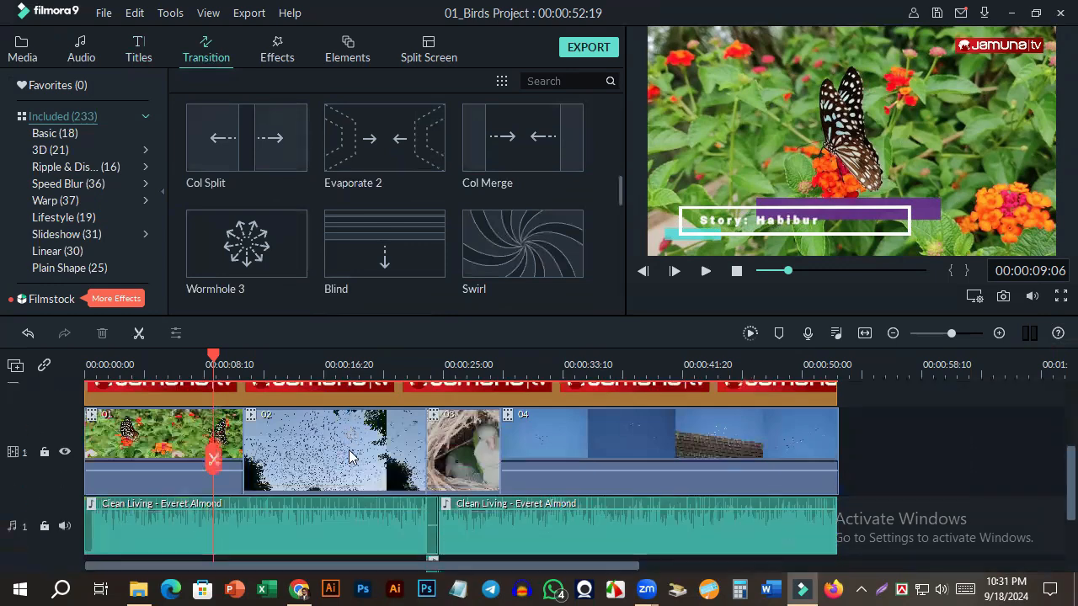
pyautogui.moveTo(395, 252)
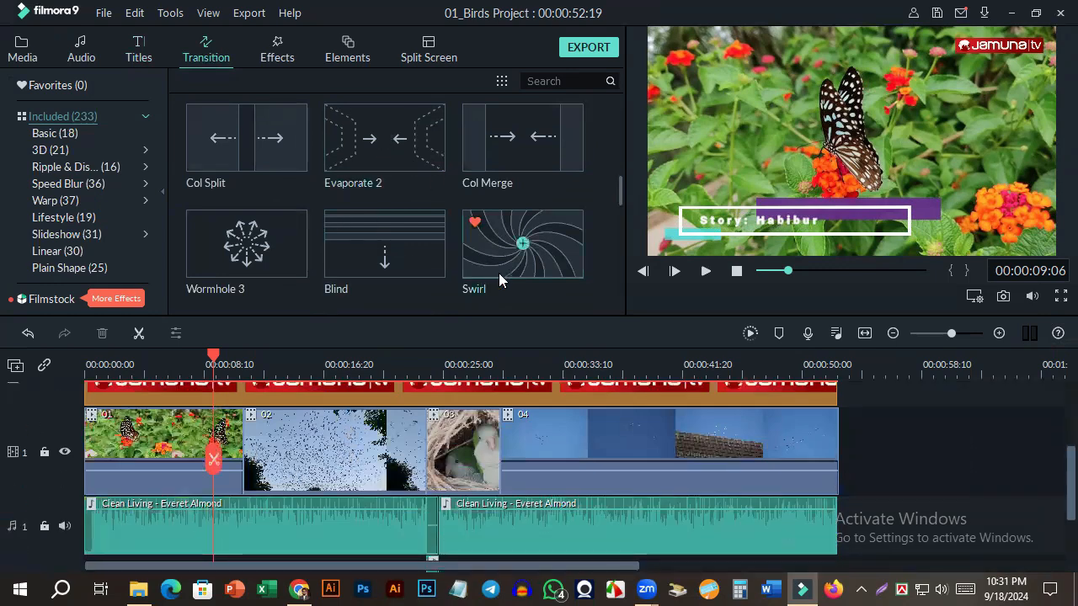
pyautogui.click(551, 237)
pyautogui.moveTo(546, 285); pyautogui.dragTo(251, 463)
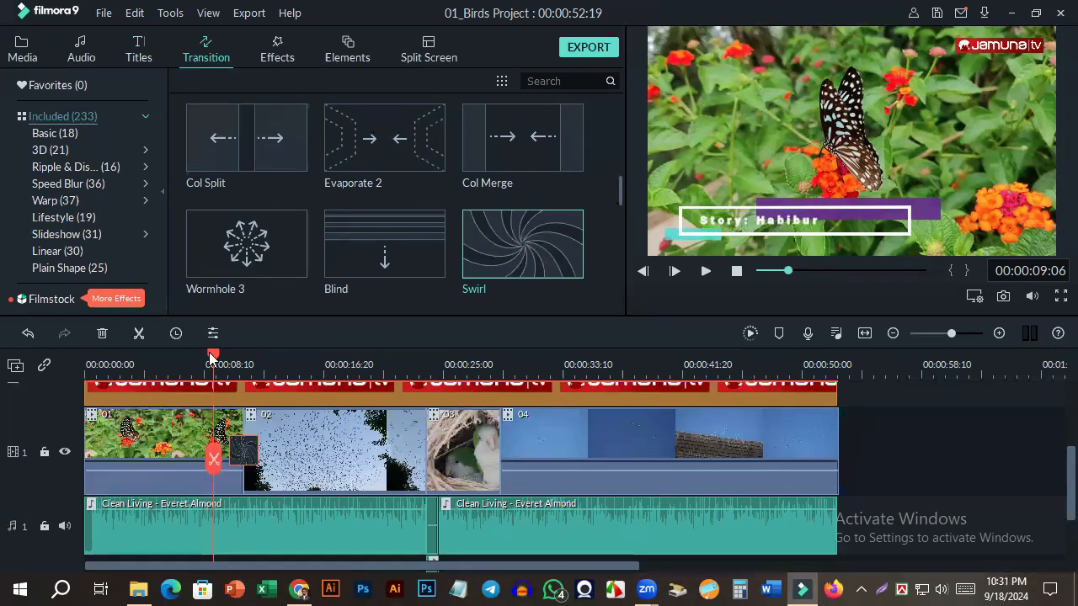
# Step: Preview the Swirl transition from 00:00:09:13, and look through the remaining transitions
pyautogui.moveTo(213, 357); pyautogui.dragTo(221, 359)
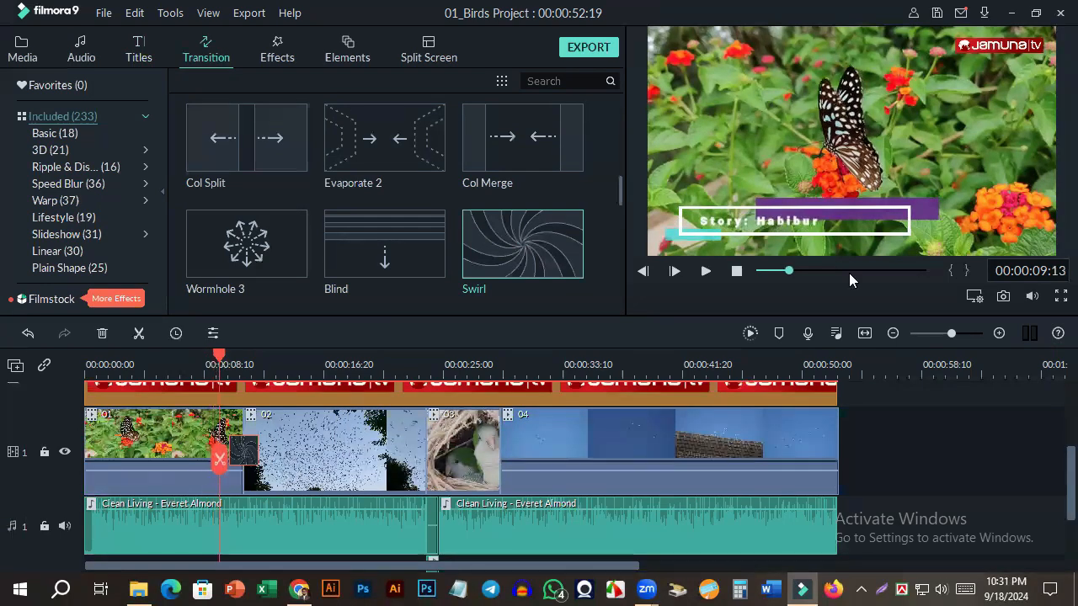
pyautogui.press('space')
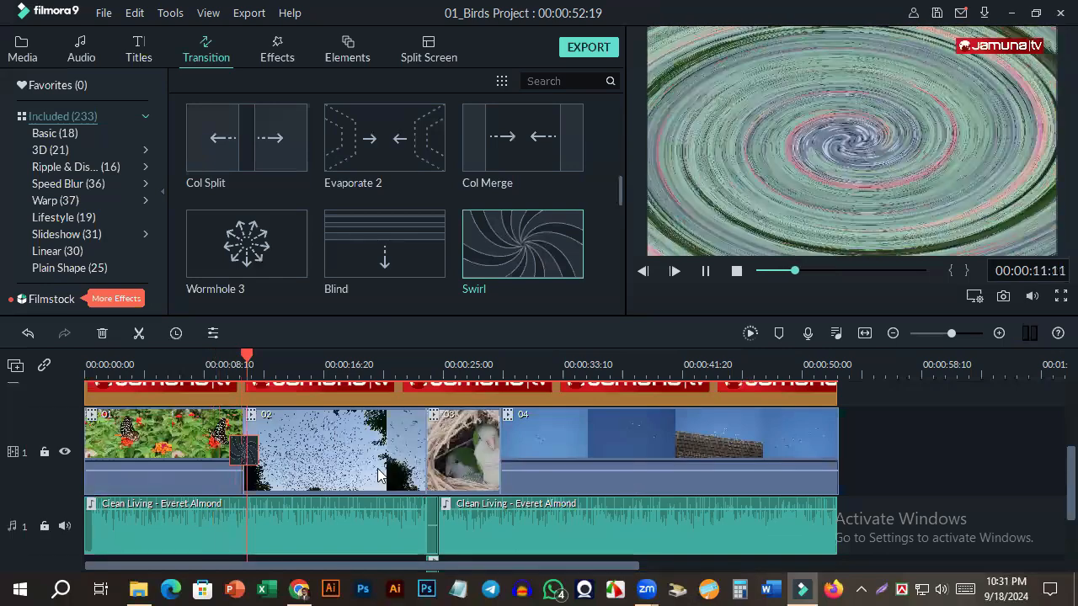
pyautogui.click(712, 278)
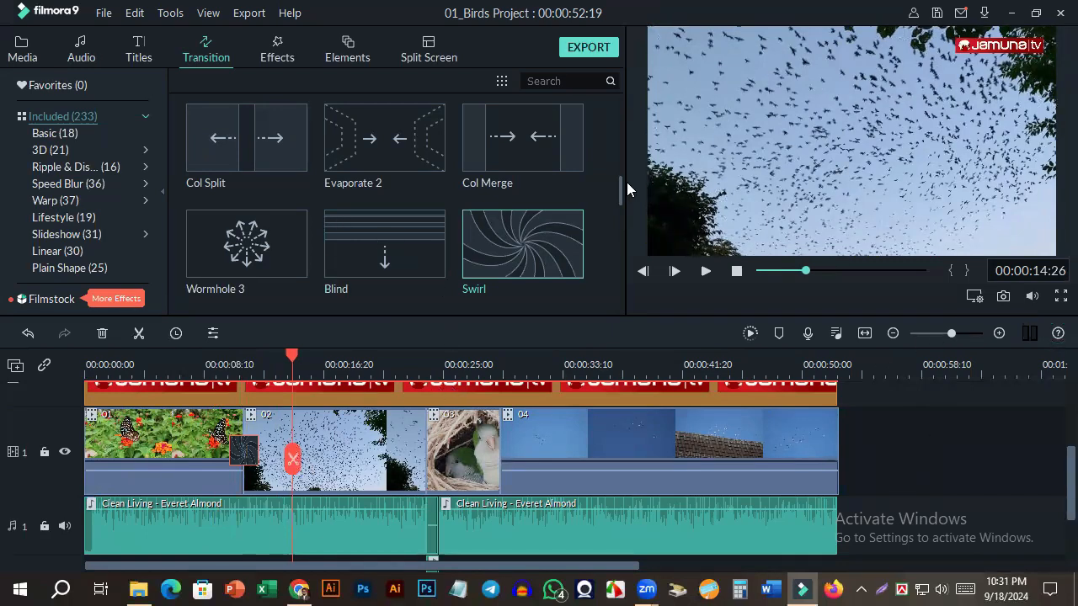
pyautogui.moveTo(619, 185); pyautogui.dragTo(621, 202)
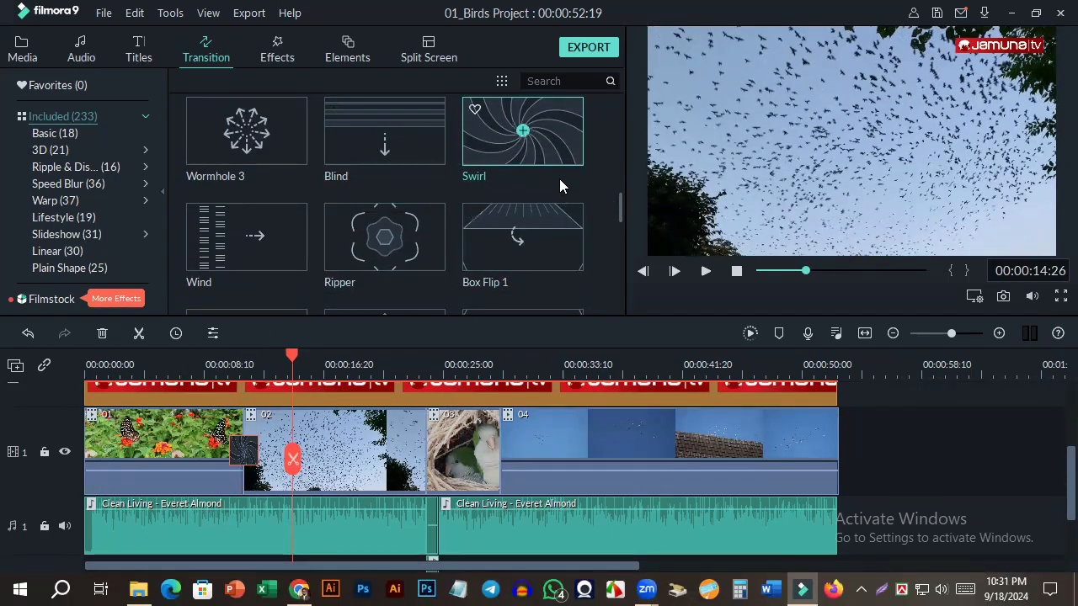
pyautogui.scroll(-5, 559, 178)
pyautogui.scroll(-10, 362, 233)
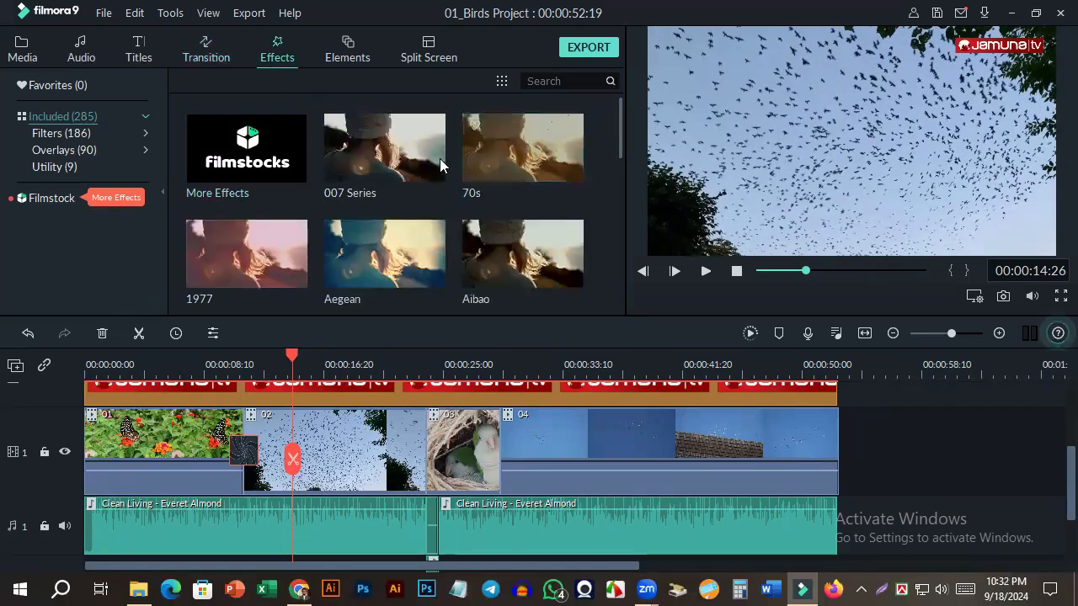
# Step: Try the Aegean effect and the 1977 effect on clip 02, undoing each one after viewing it
pyautogui.click(340, 448)
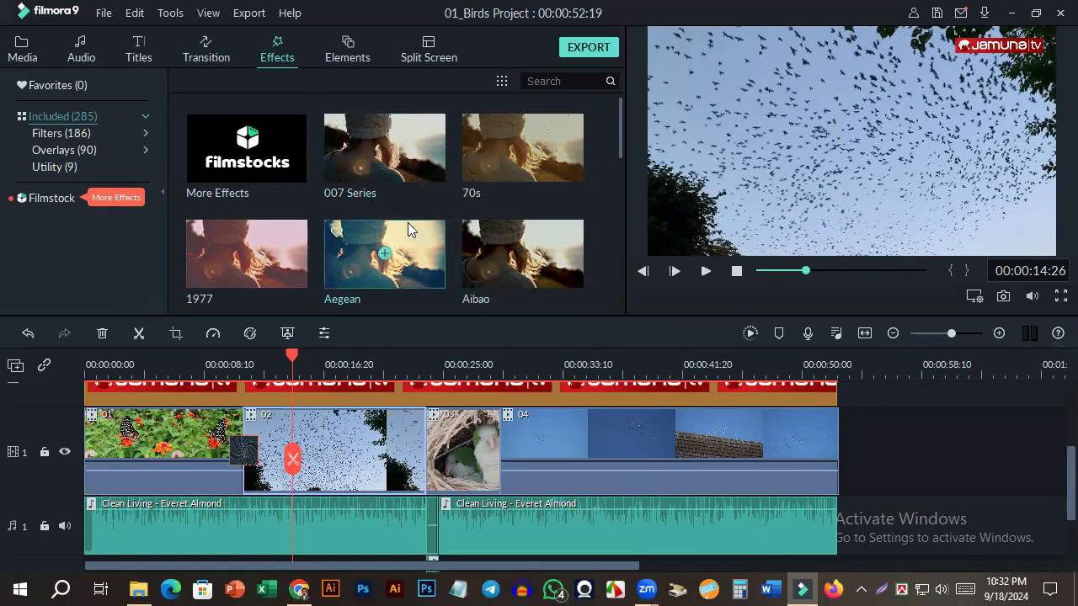
pyautogui.moveTo(409, 256); pyautogui.dragTo(349, 453)
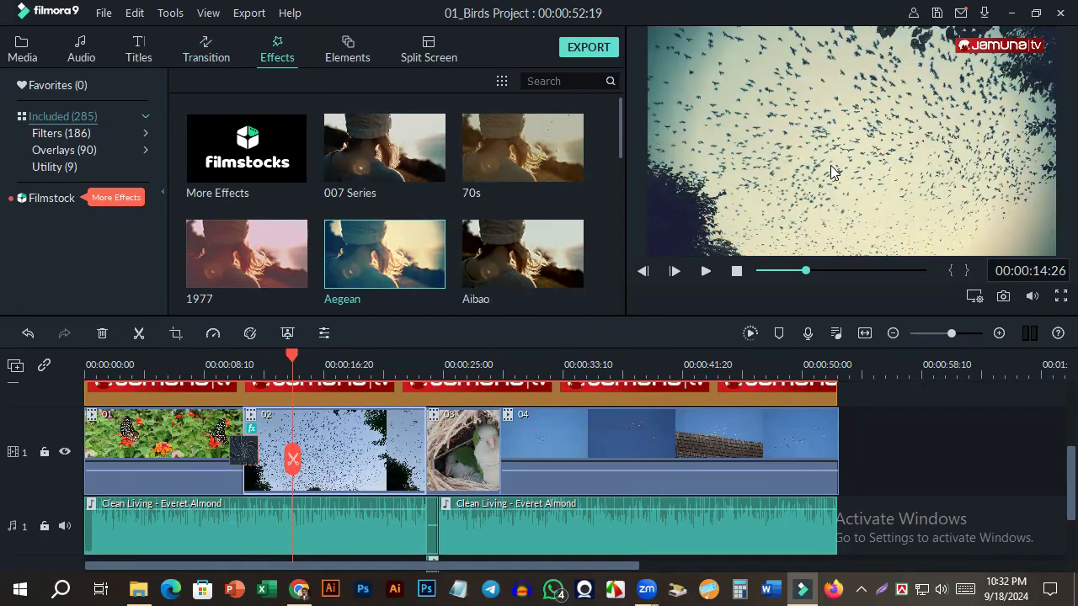
pyautogui.hotkey('ctrl', 'z')
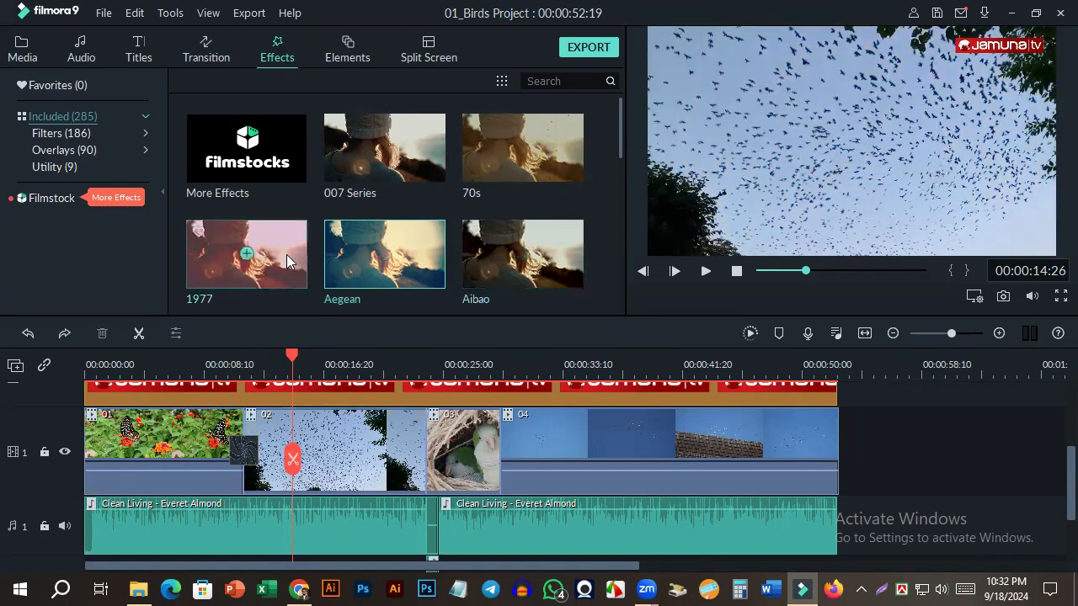
pyautogui.moveTo(286, 254); pyautogui.dragTo(324, 455)
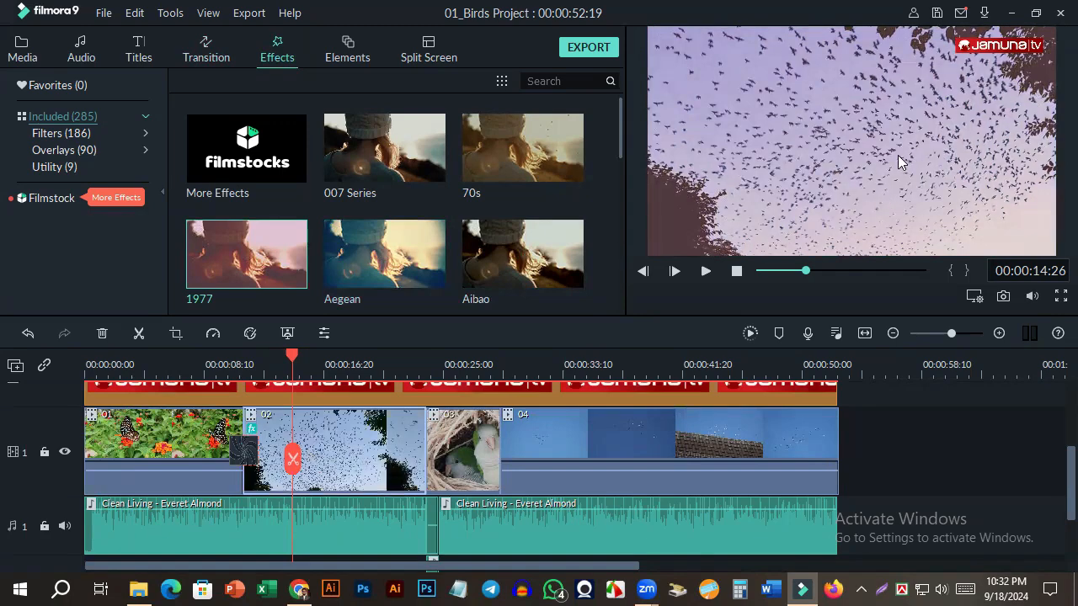
pyautogui.hotkey('ctrl', 'z')
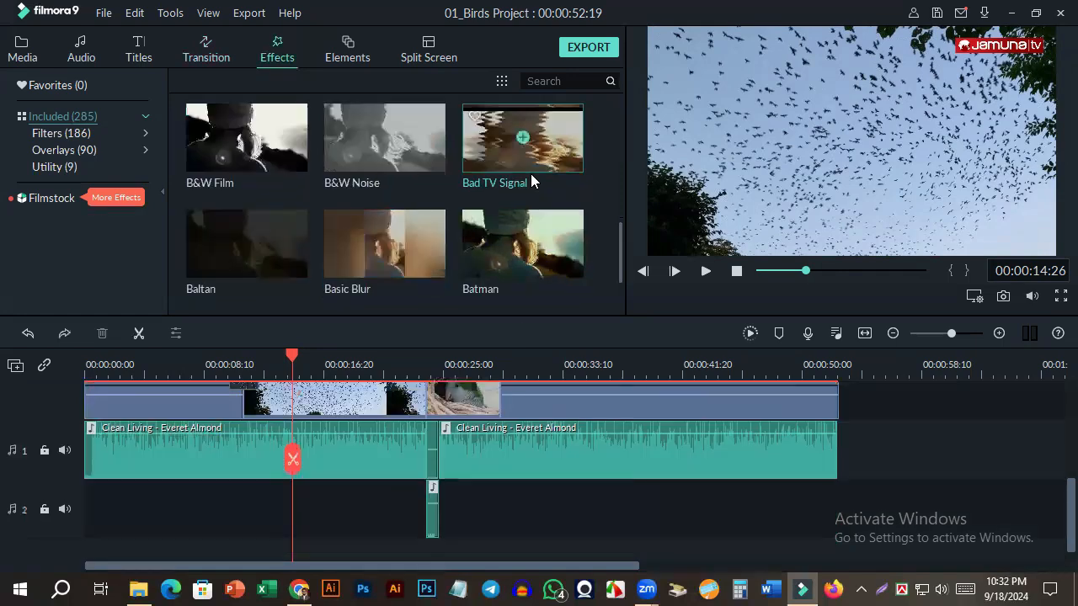
# Step: Look through the rest of the included effects for other filter styles
pyautogui.scroll(-15, 370, 209)
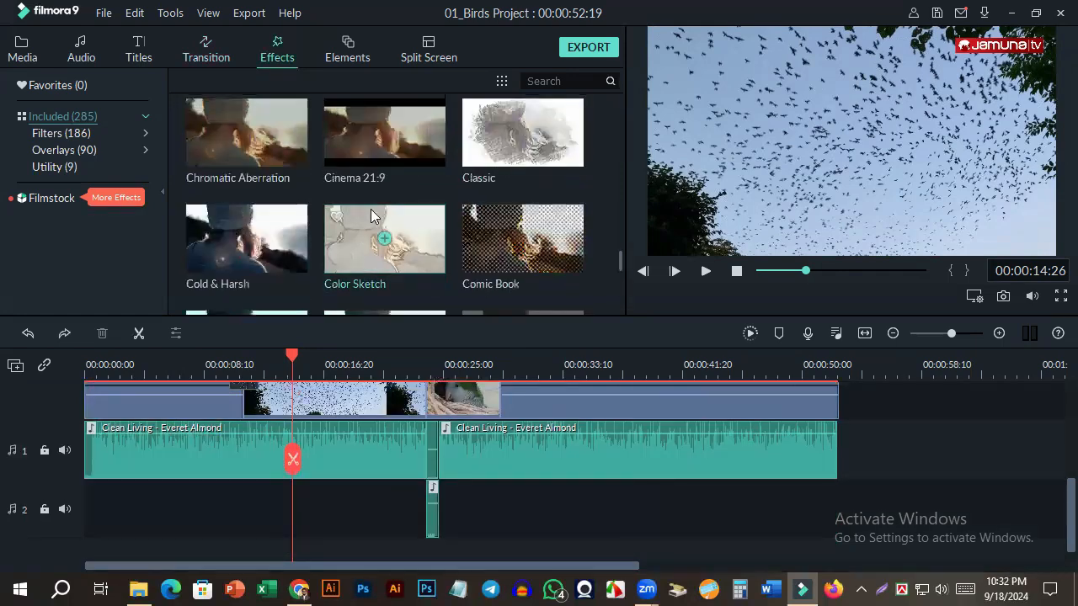
pyautogui.scroll(-15, 515, 204)
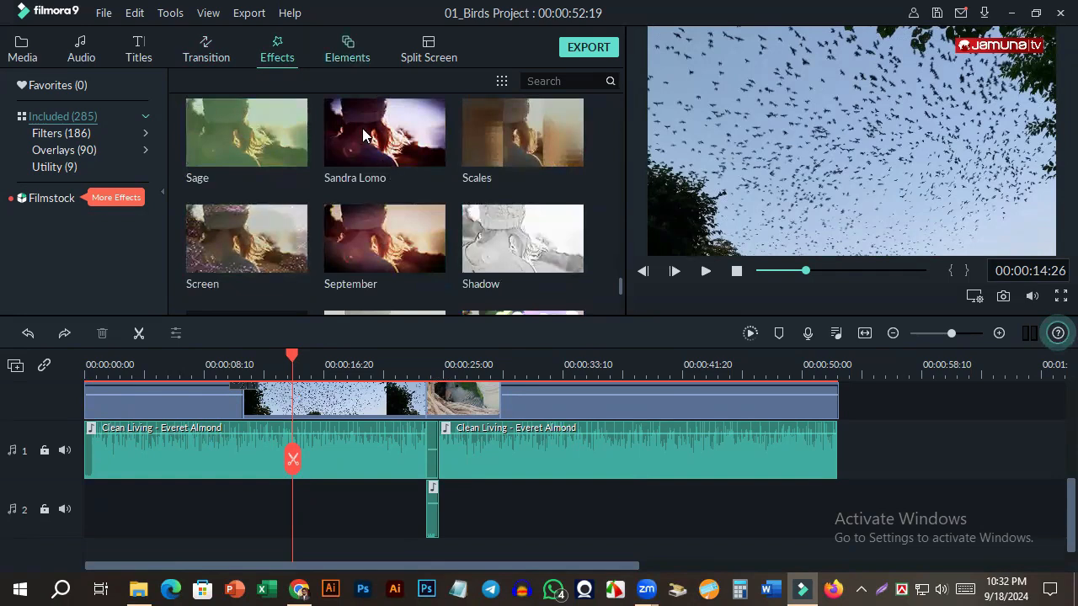
# Step: Look through the included elements, previewing Airplane1, Airplane4, Cut banana, Airplane2 and Element Love 5
pyautogui.click(354, 55)
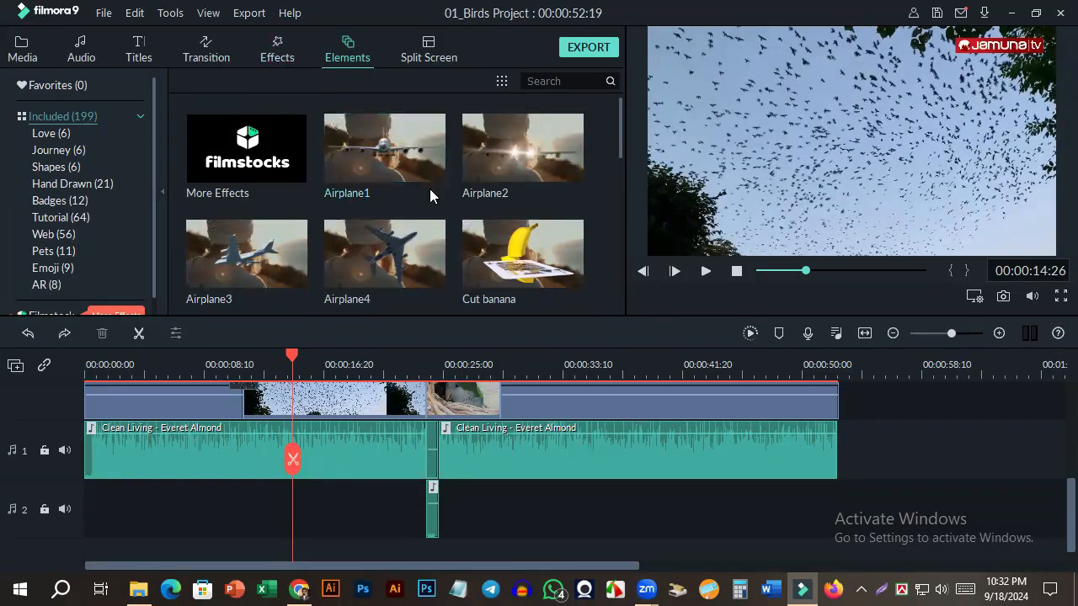
pyautogui.moveTo(388, 152)
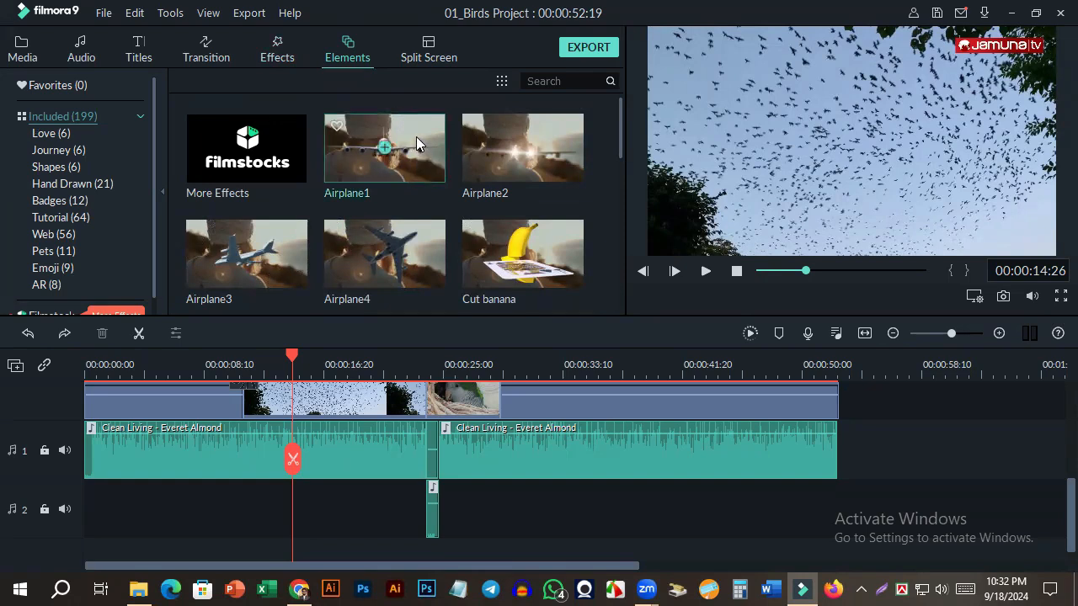
pyautogui.click(417, 175)
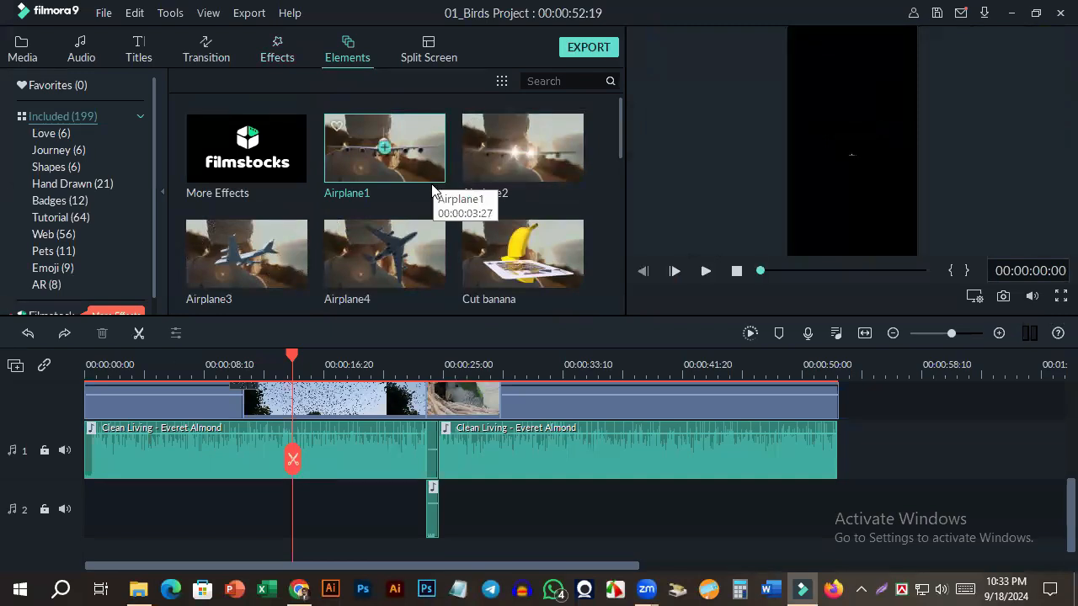
pyautogui.click(419, 249)
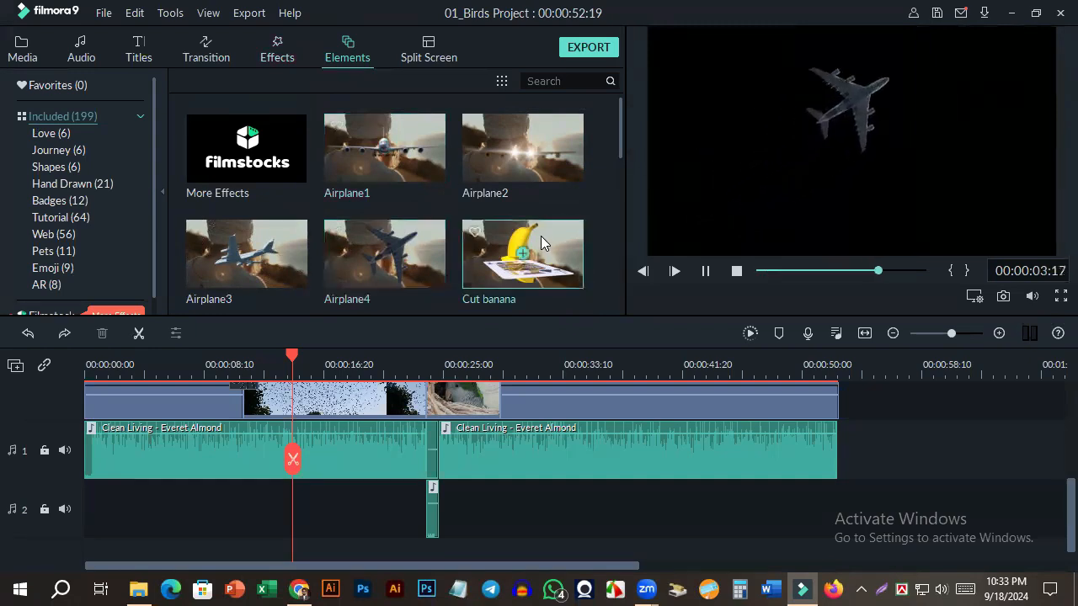
pyautogui.click(562, 282)
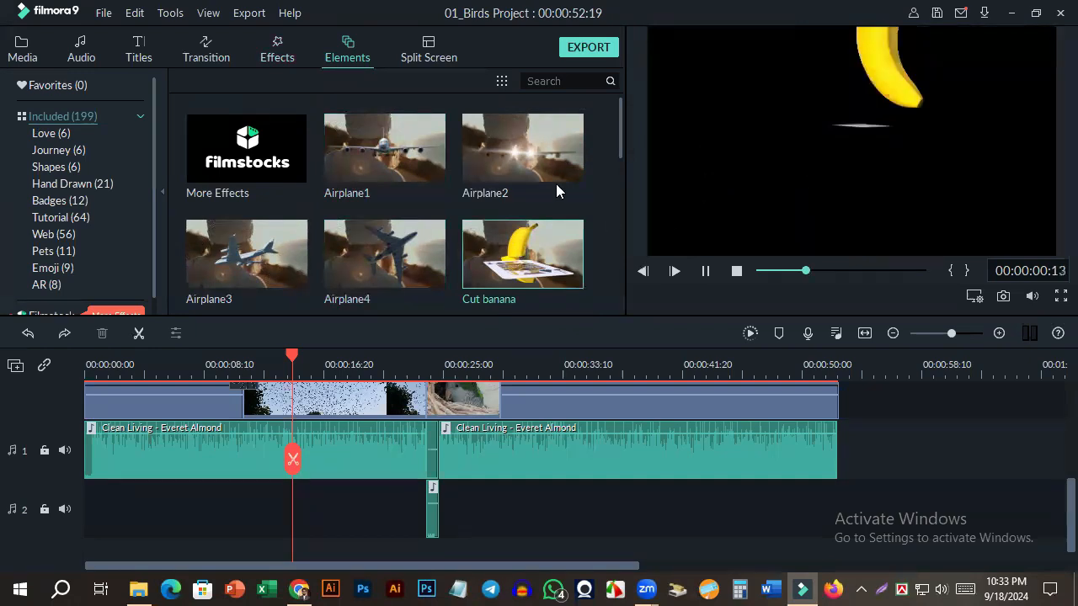
pyautogui.click(556, 147)
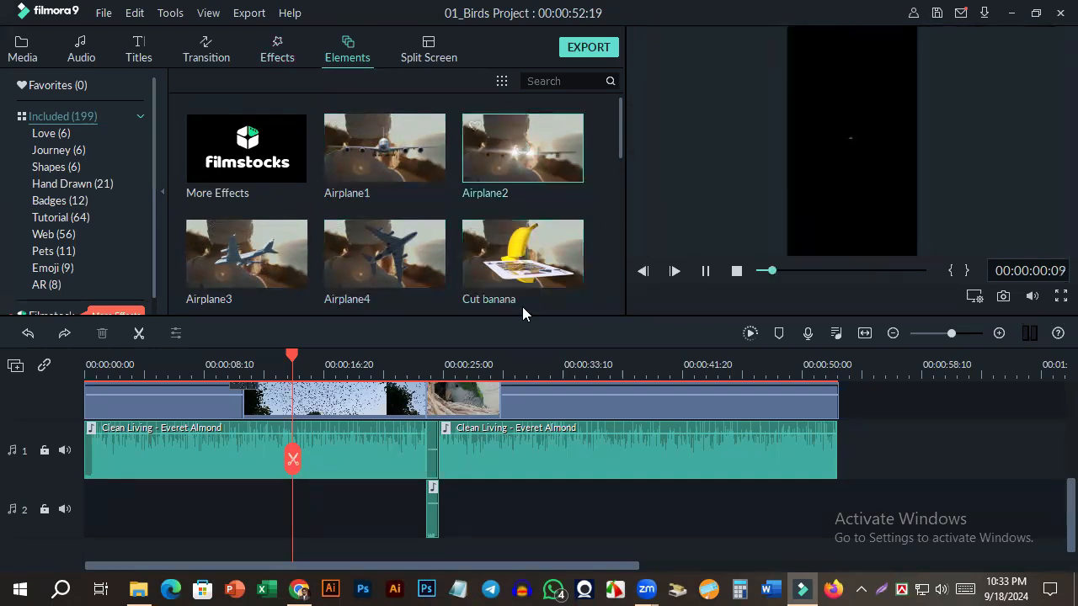
pyautogui.moveTo(521, 305)
pyautogui.scroll(-4, 621, 202)
pyautogui.scroll(-2, 614, 227)
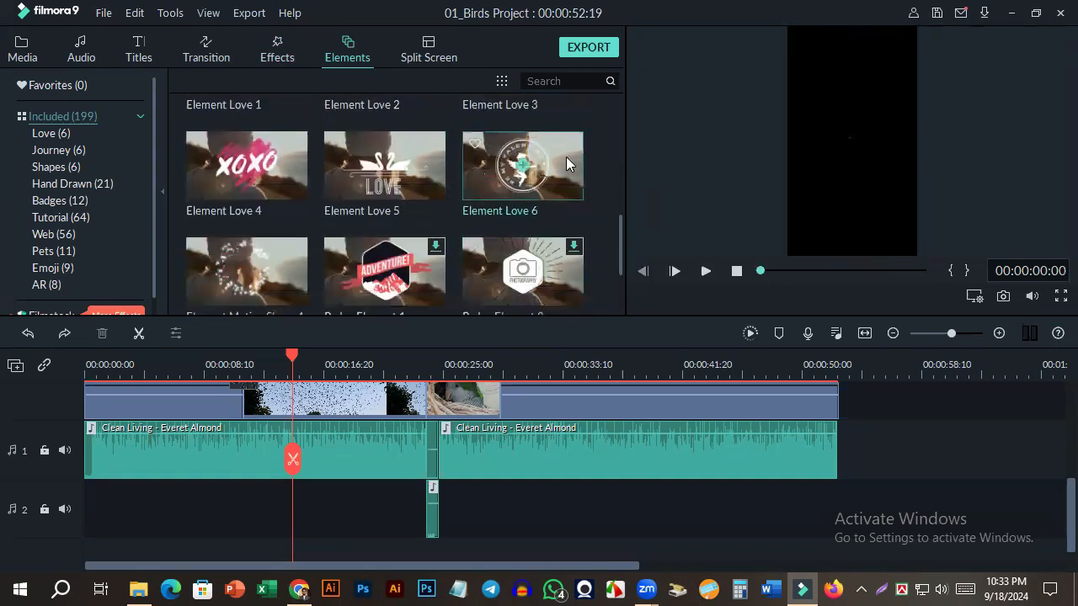
pyautogui.click(433, 175)
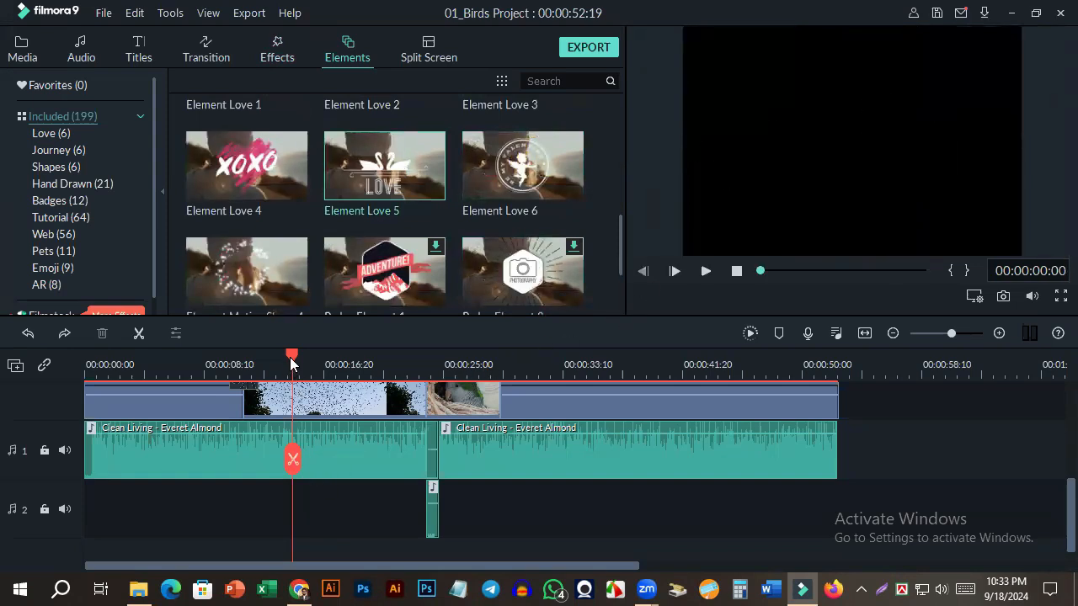
# Step: Add the side-by-side two-pane split screen after clip 04 on video track 1 and extend it to about 15 seconds
pyautogui.click(436, 55)
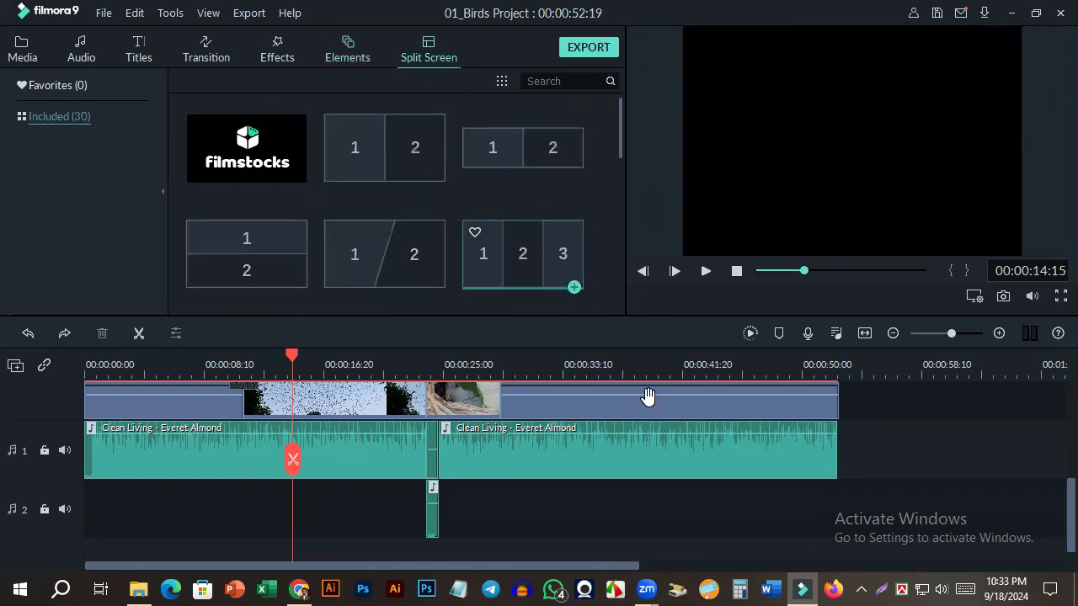
pyautogui.moveTo(408, 153); pyautogui.dragTo(851, 421)
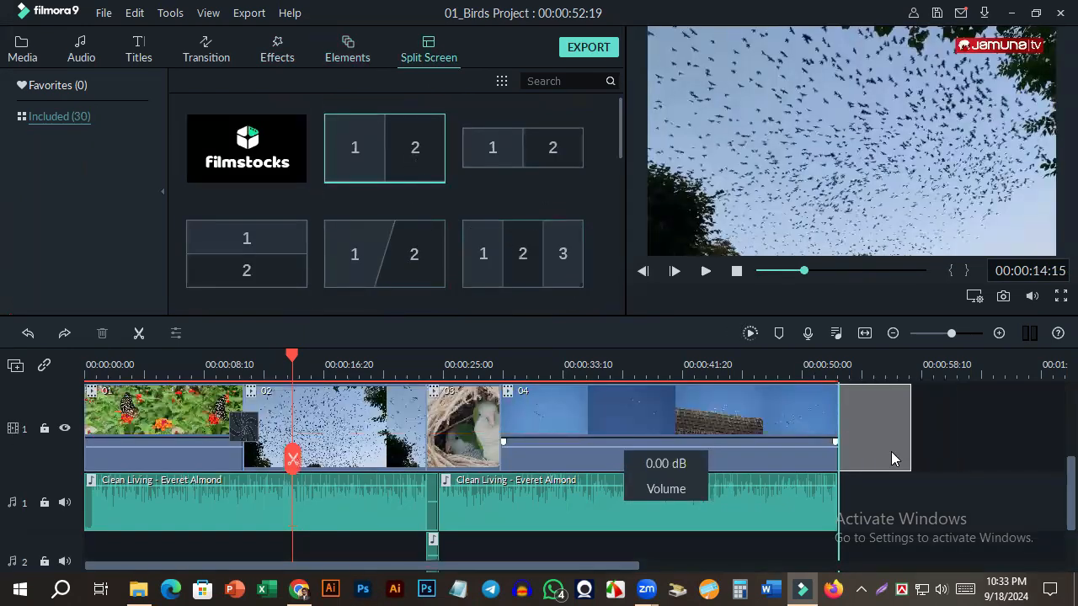
pyautogui.moveTo(891, 457); pyautogui.dragTo(865, 428)
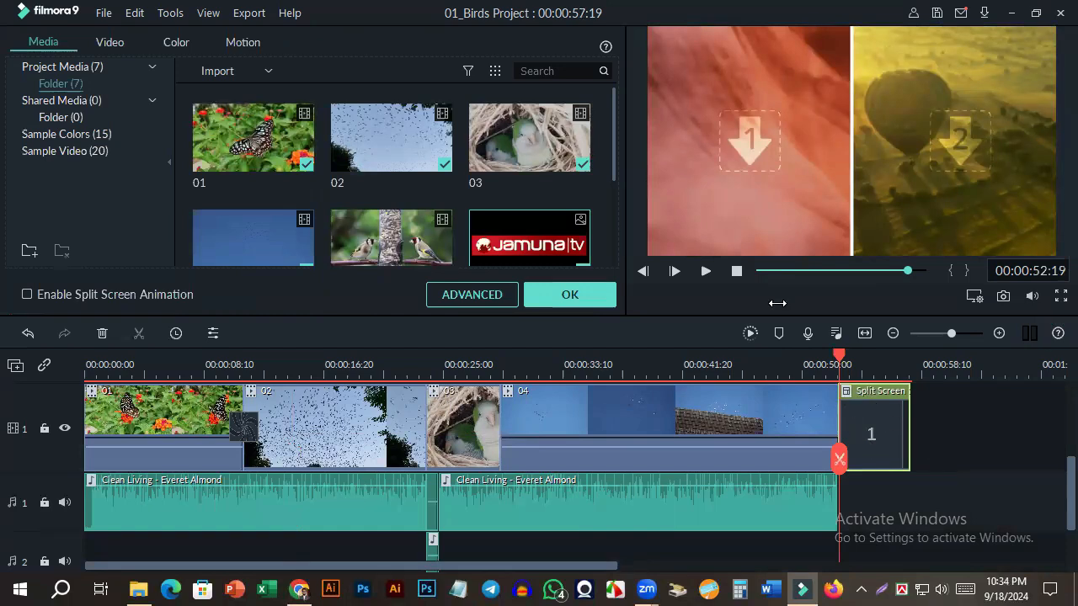
pyautogui.rightClick(850, 389)
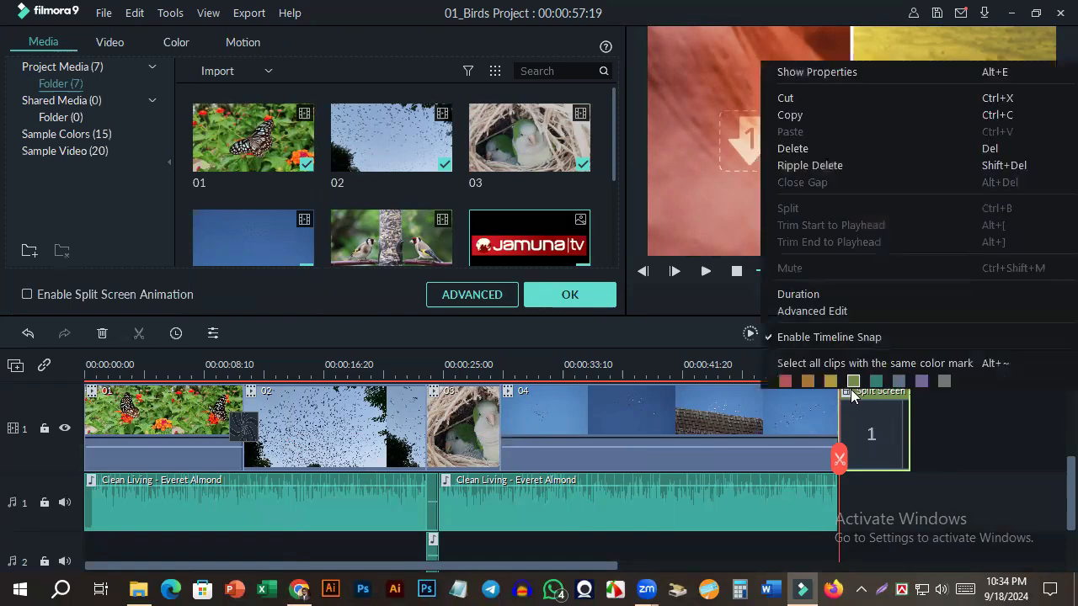
pyautogui.click(845, 391)
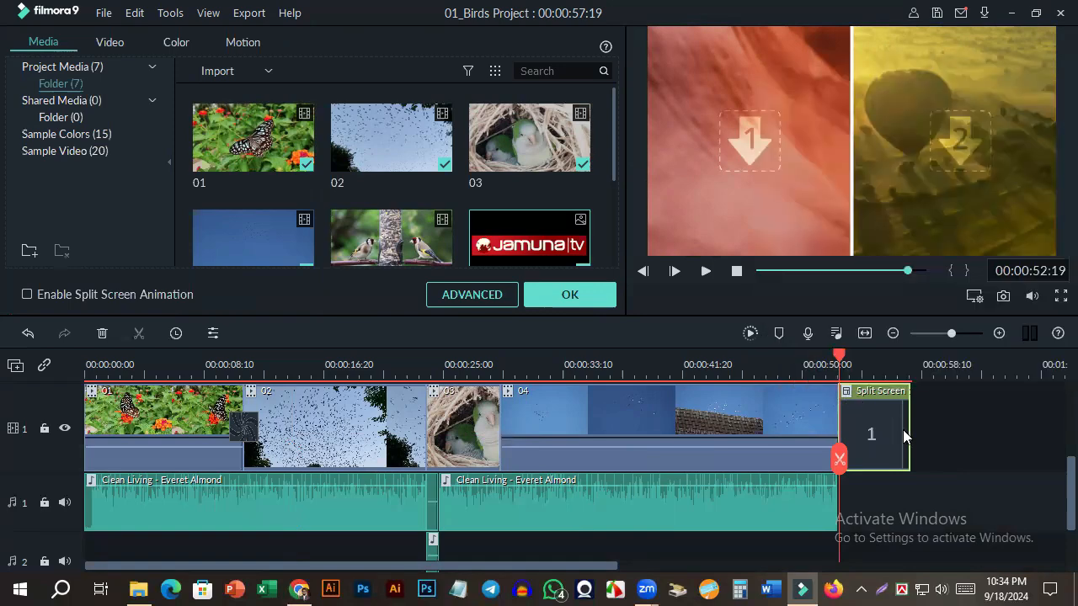
pyautogui.moveTo(906, 429); pyautogui.dragTo(1052, 422)
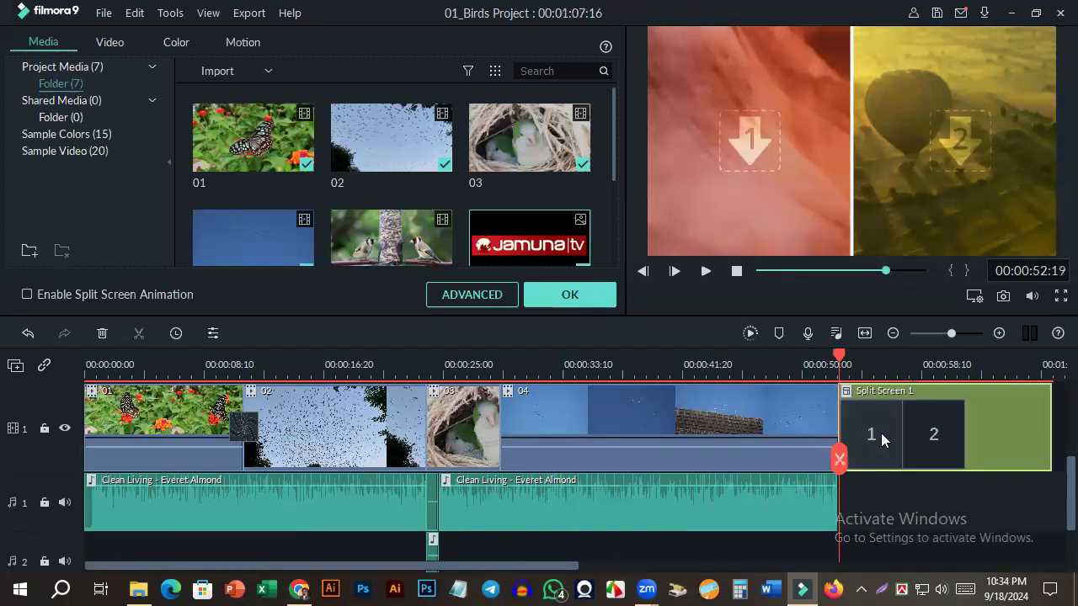
# Step: Examine the adjustment controls of the split screen's panes and the project media available to fill them
pyautogui.click(759, 147)
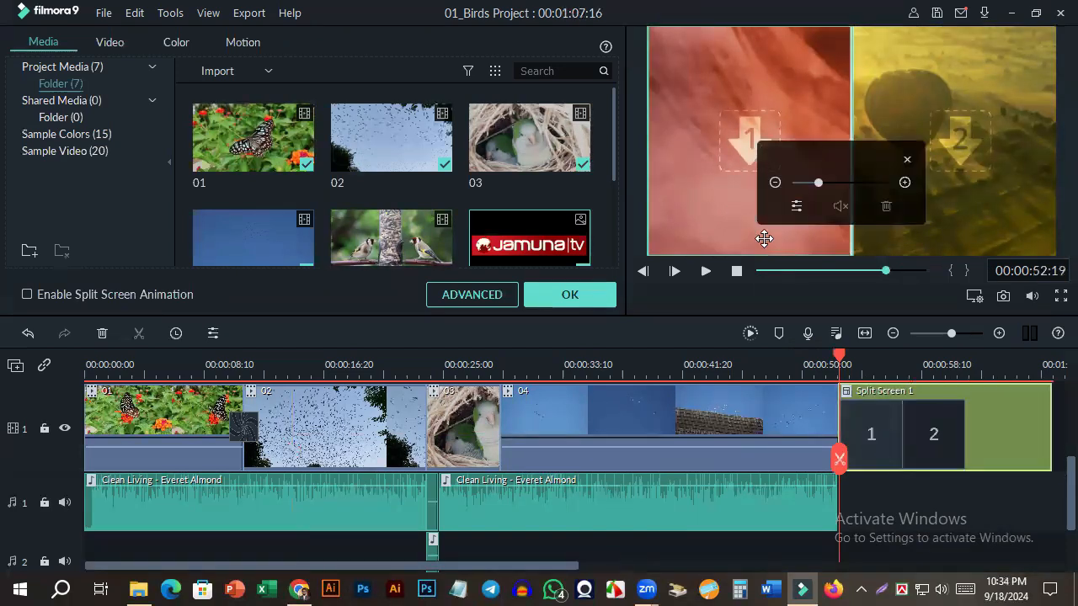
pyautogui.click(907, 159)
pyautogui.click(760, 152)
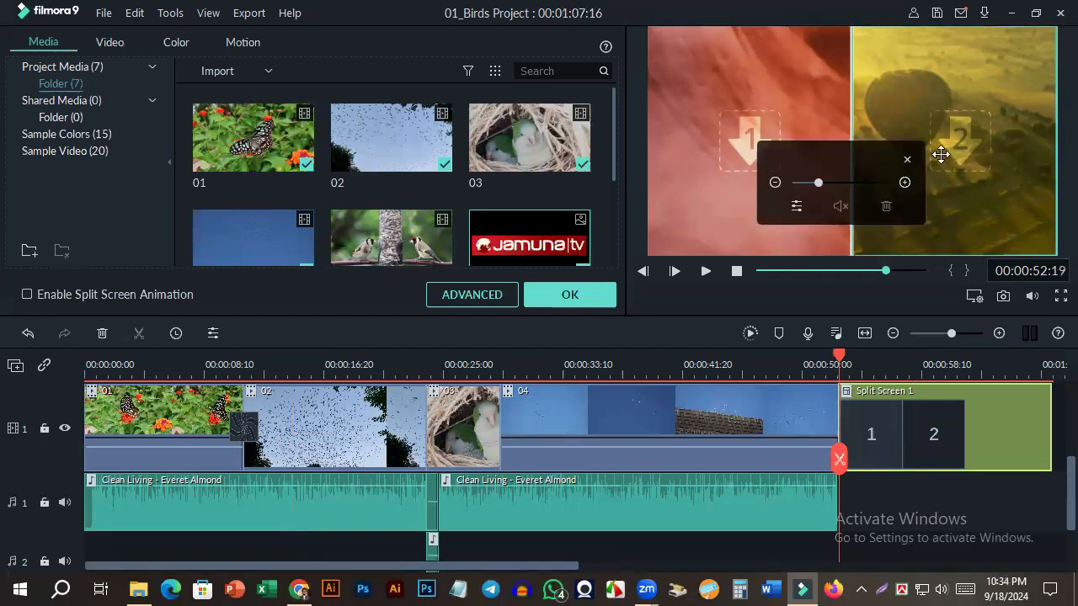
pyautogui.click(907, 159)
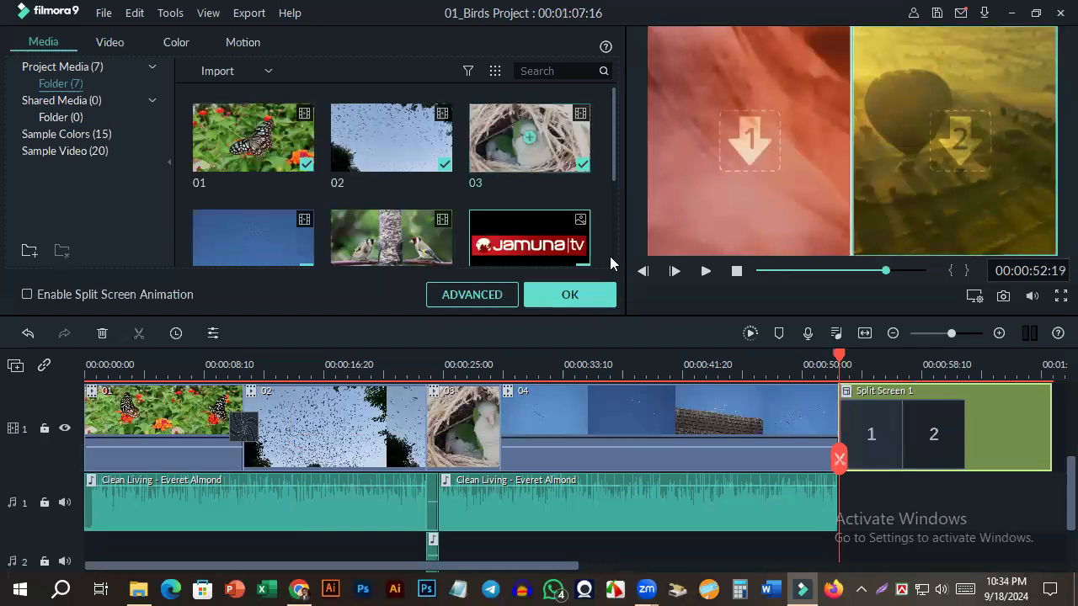
pyautogui.scroll(-3, 427, 219)
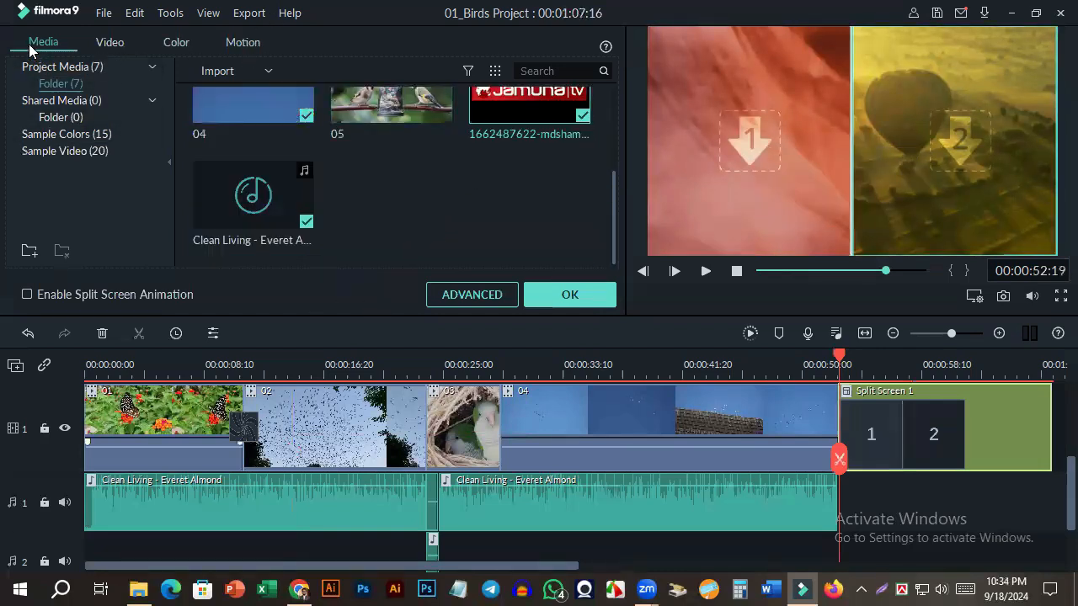
pyautogui.scroll(3, 421, 145)
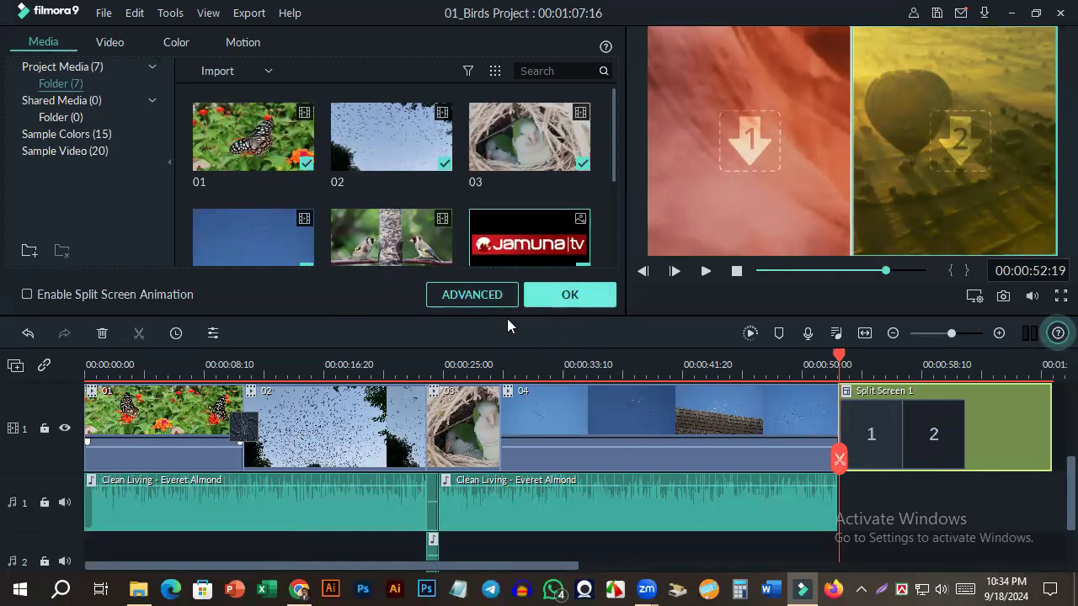
pyautogui.doubleClick(765, 237)
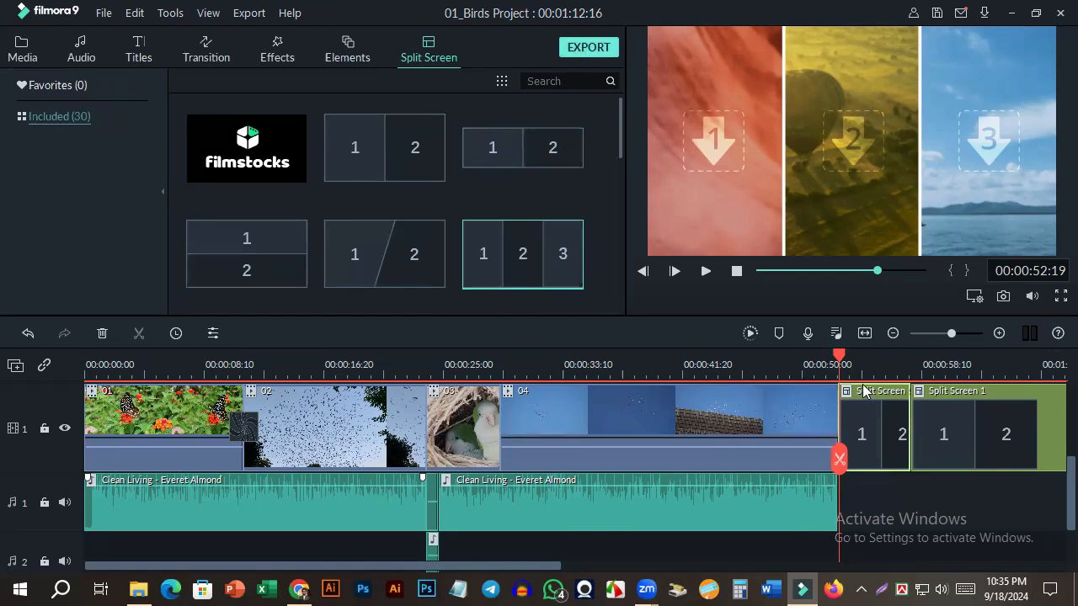
# Step: Try exporting the project to the computer as an MP4 file named My Video, and abort the rendering
pyautogui.click(603, 48)
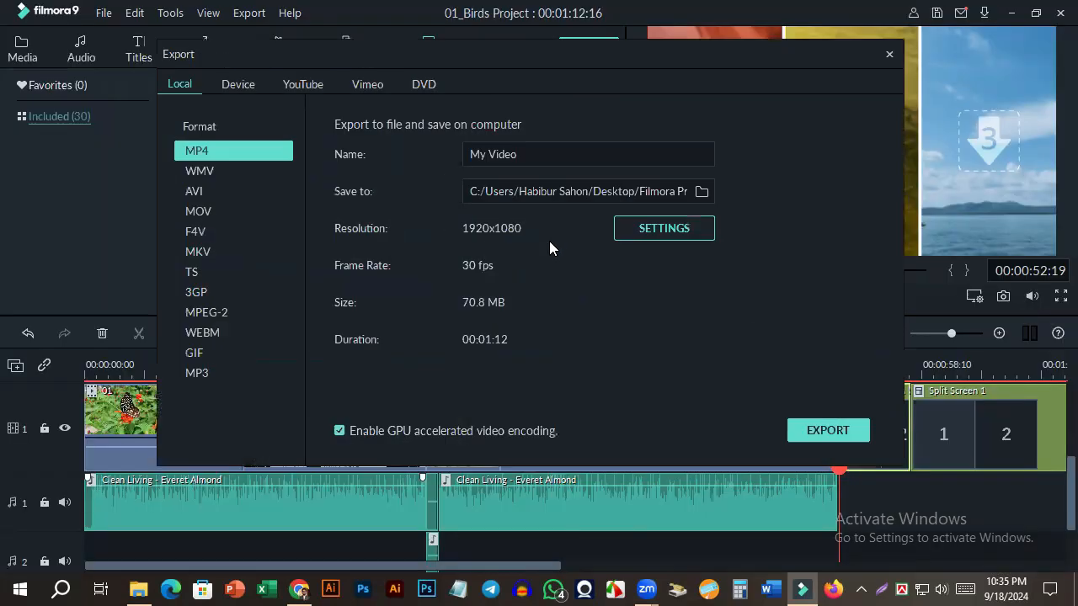
pyautogui.moveTo(517, 157); pyautogui.dragTo(446, 162)
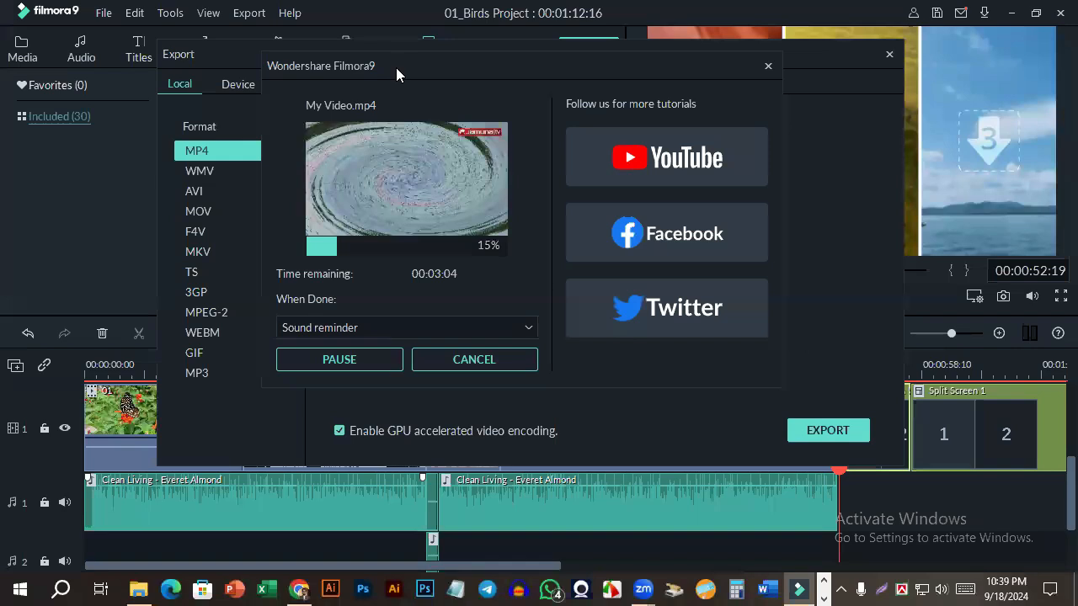
pyautogui.moveTo(397, 68); pyautogui.dragTo(383, 84)
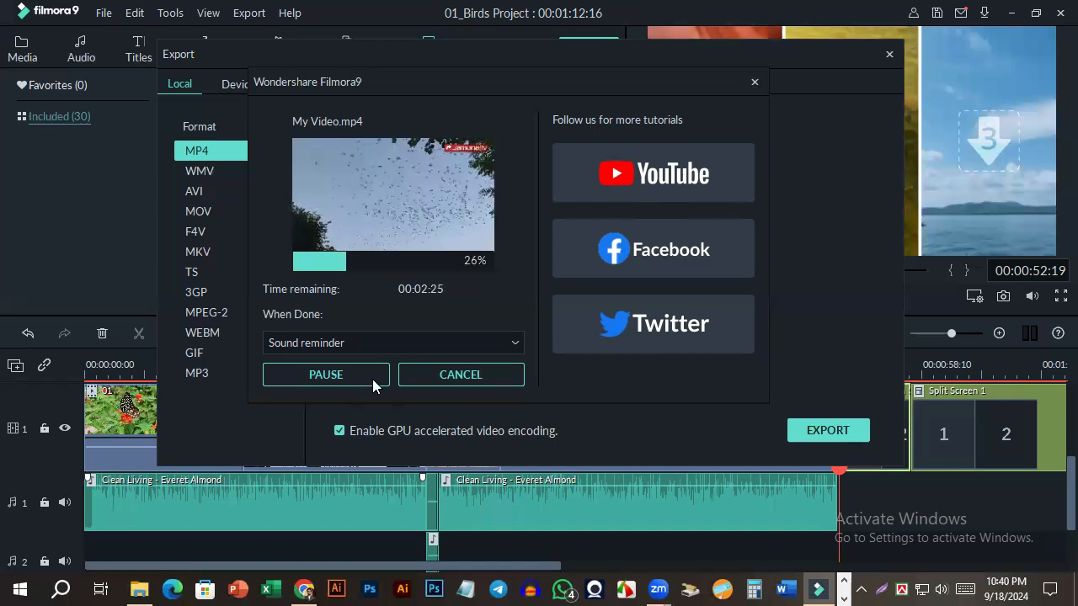
pyautogui.click(480, 379)
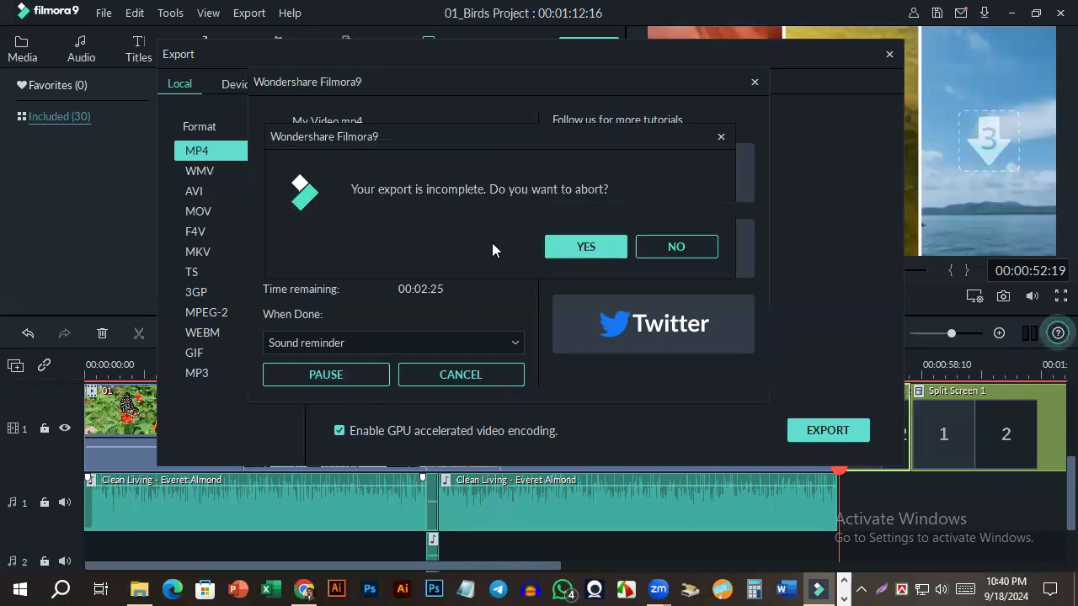
pyautogui.click(574, 251)
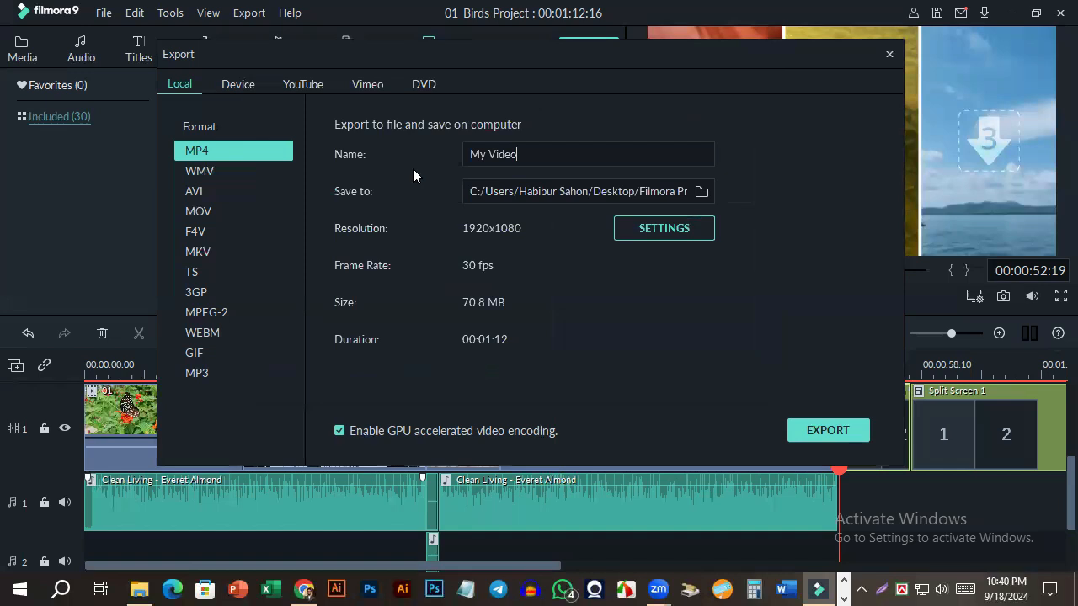
# Step: Check the Filmora Project for Class folder on the Desktop as the export destination, and leave without selecting a folder
pyautogui.click(700, 190)
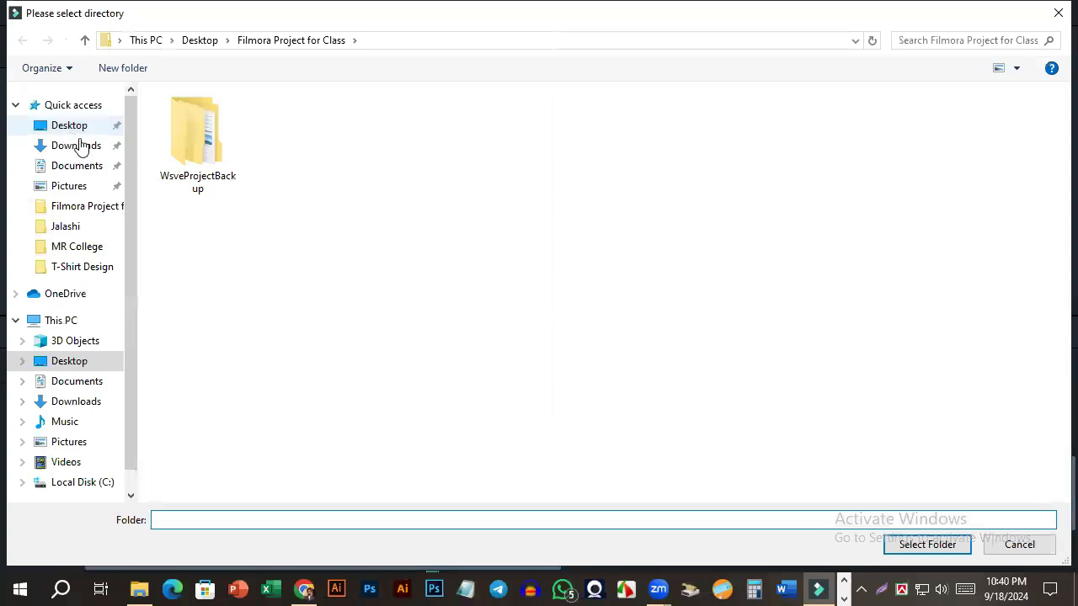
pyautogui.click(76, 126)
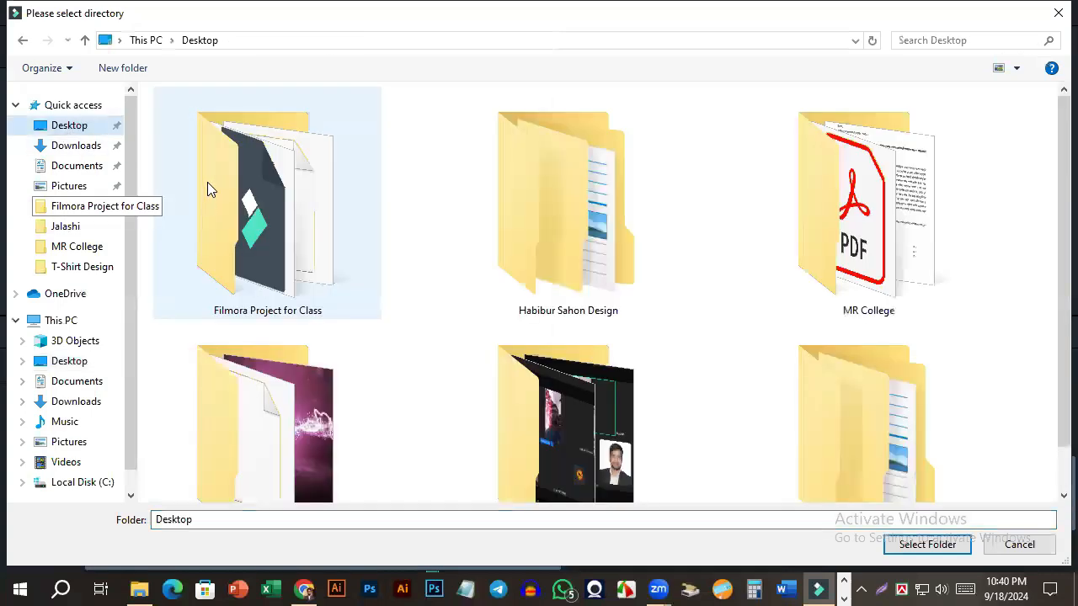
pyautogui.doubleClick(207, 190)
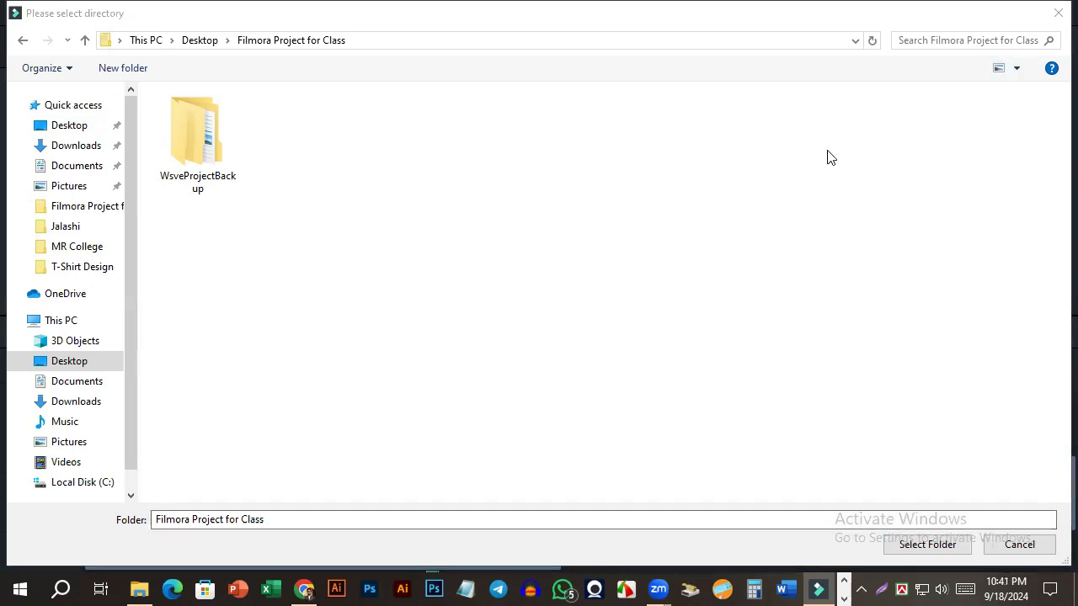
pyautogui.click(1051, 17)
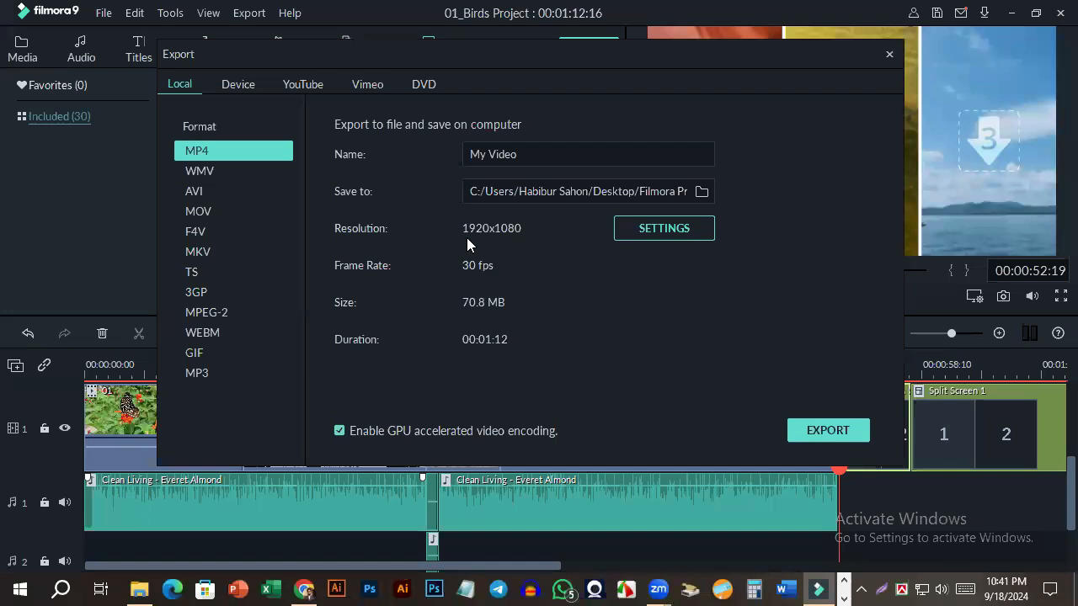
# Step: Try the Best and Better quality presets in the MP4 export settings, and close them without applying
pyautogui.click(677, 230)
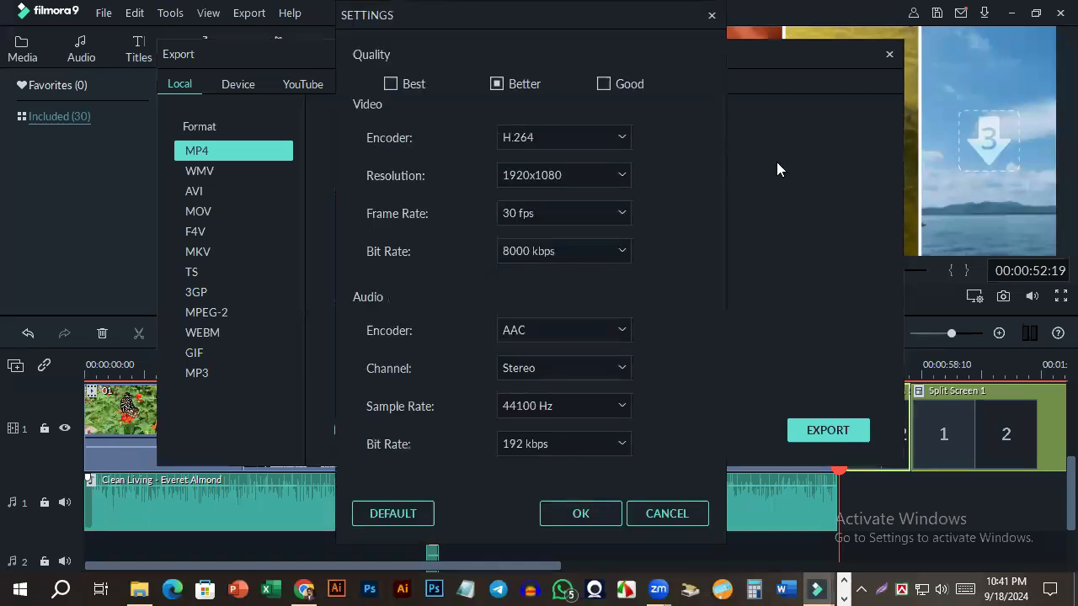
pyautogui.click(387, 82)
pyautogui.click(496, 84)
pyautogui.click(709, 17)
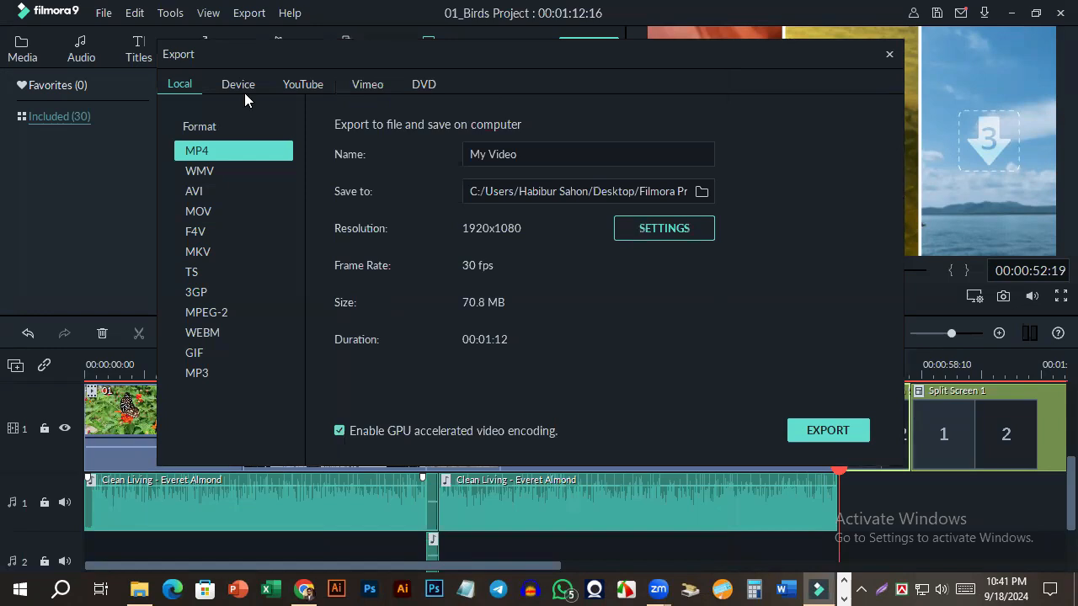
# Step: Look through the YouTube, Vimeo and Device export options, and return to the local export options
pyautogui.click(293, 84)
pyautogui.click(367, 84)
pyautogui.click(423, 83)
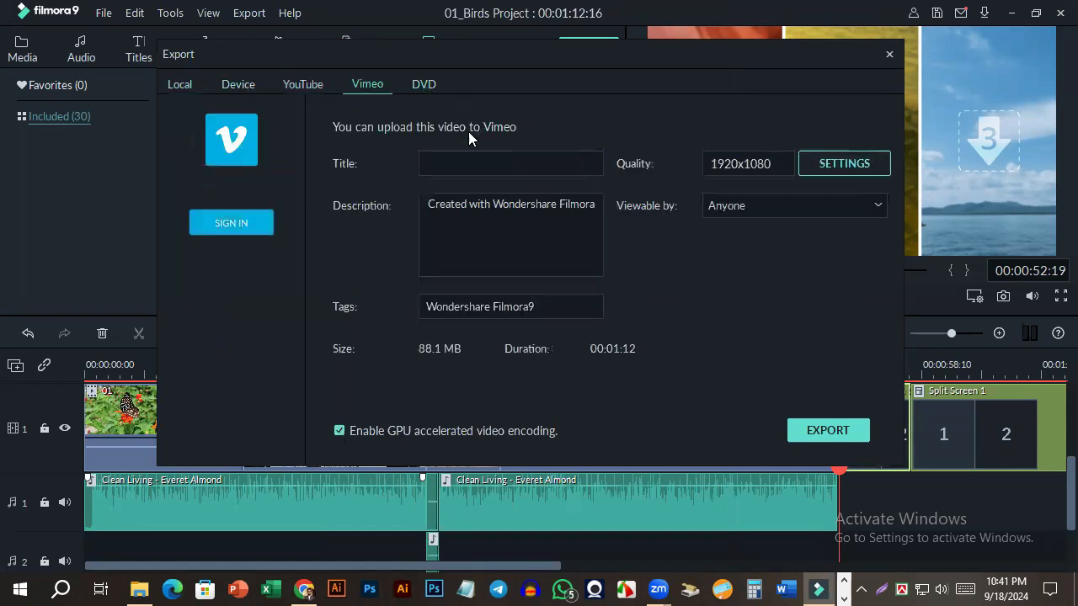
pyautogui.click(314, 88)
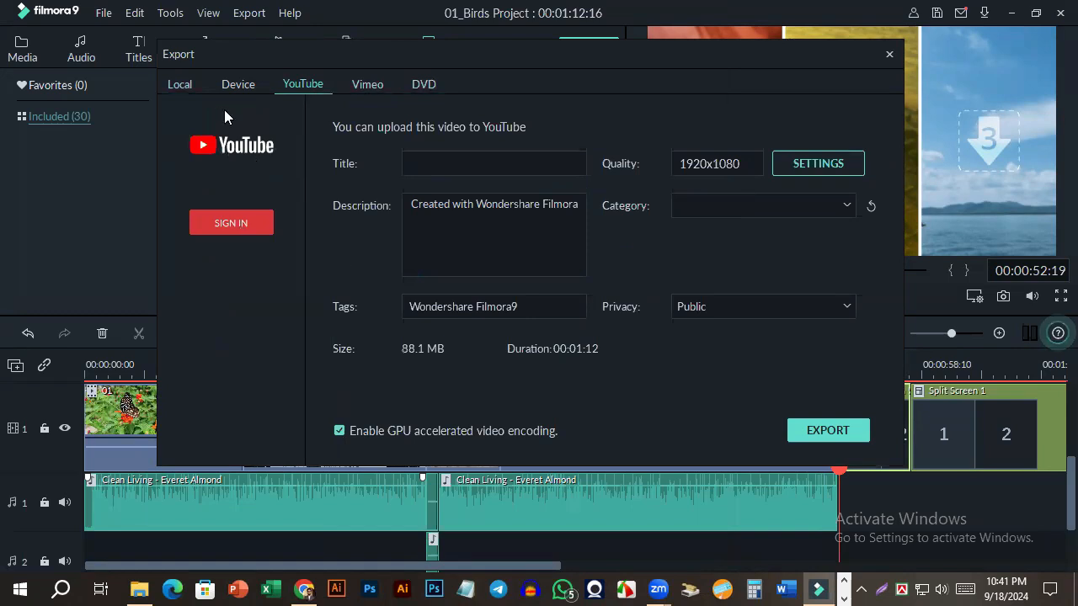
pyautogui.click(234, 85)
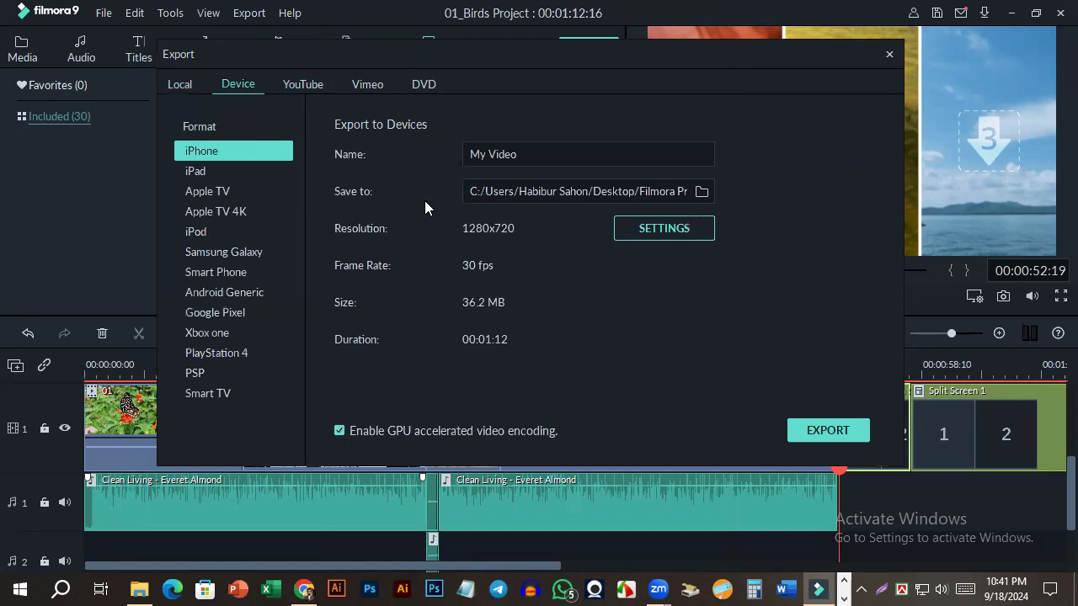
pyautogui.click(180, 86)
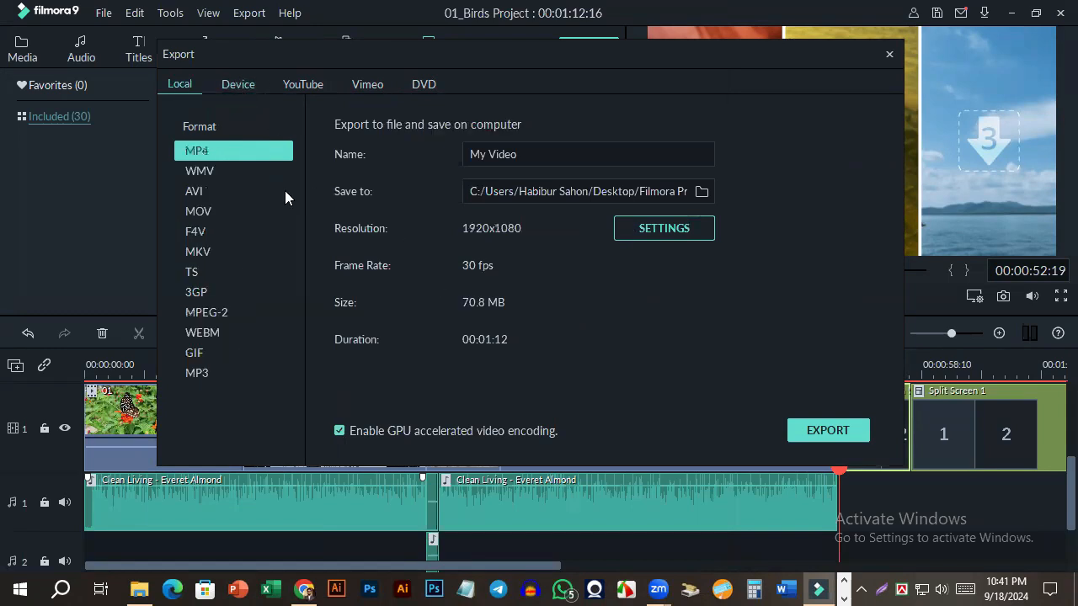
# Step: Review the Device, YouTube, Vimeo and DVD export options, and close the export settings without exporting
pyautogui.click(237, 87)
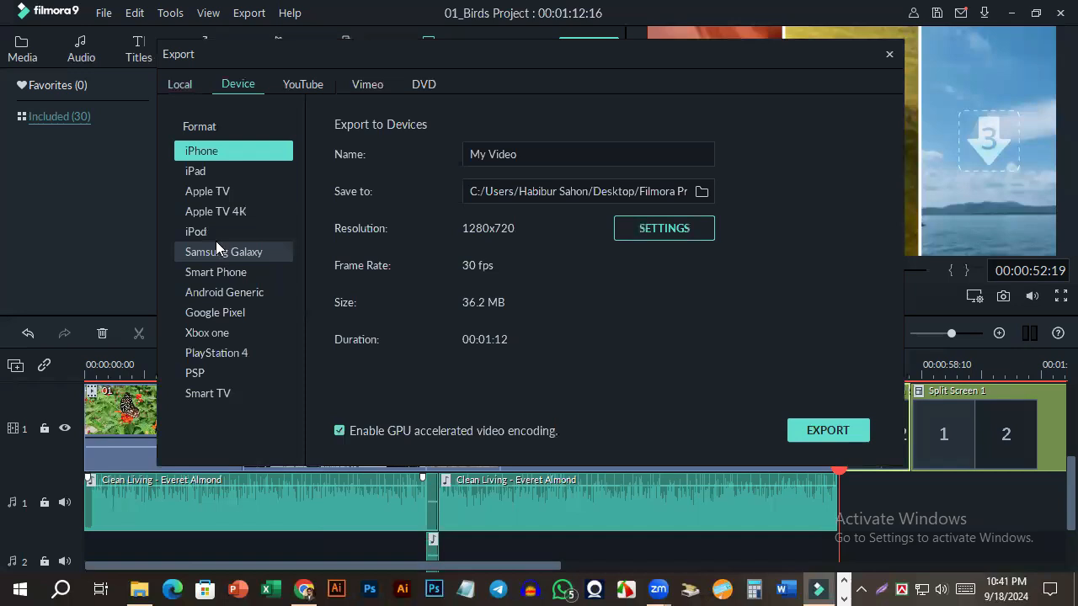
pyautogui.click(309, 89)
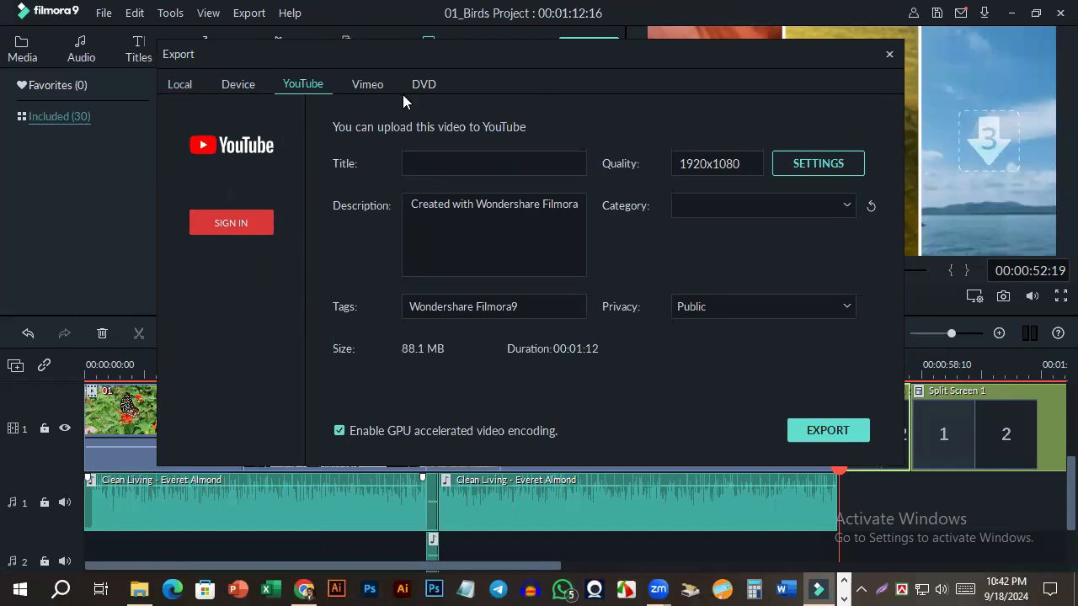
pyautogui.click(379, 86)
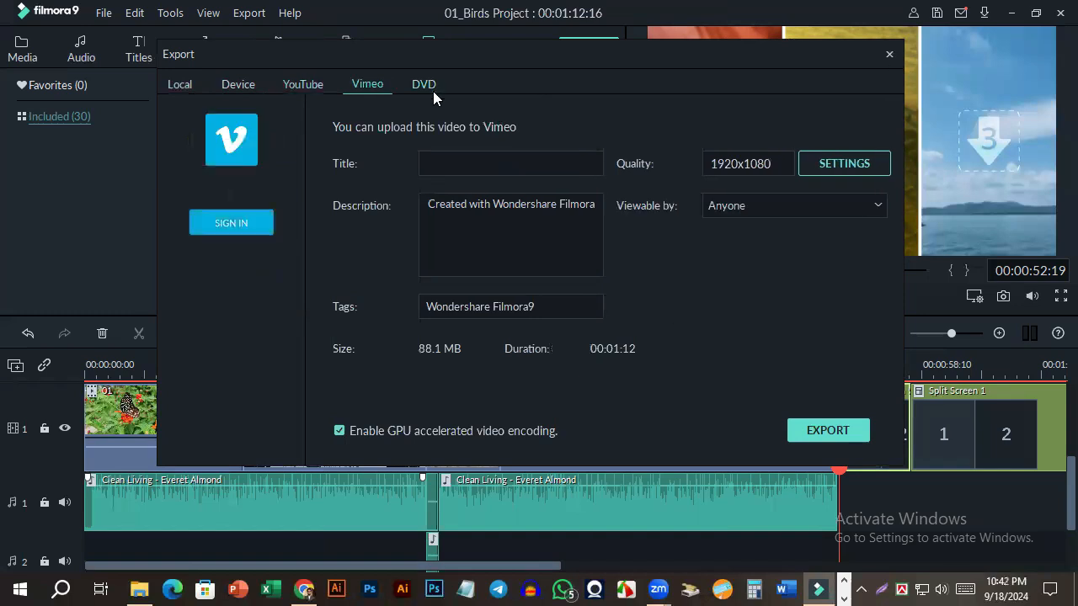
pyautogui.click(432, 88)
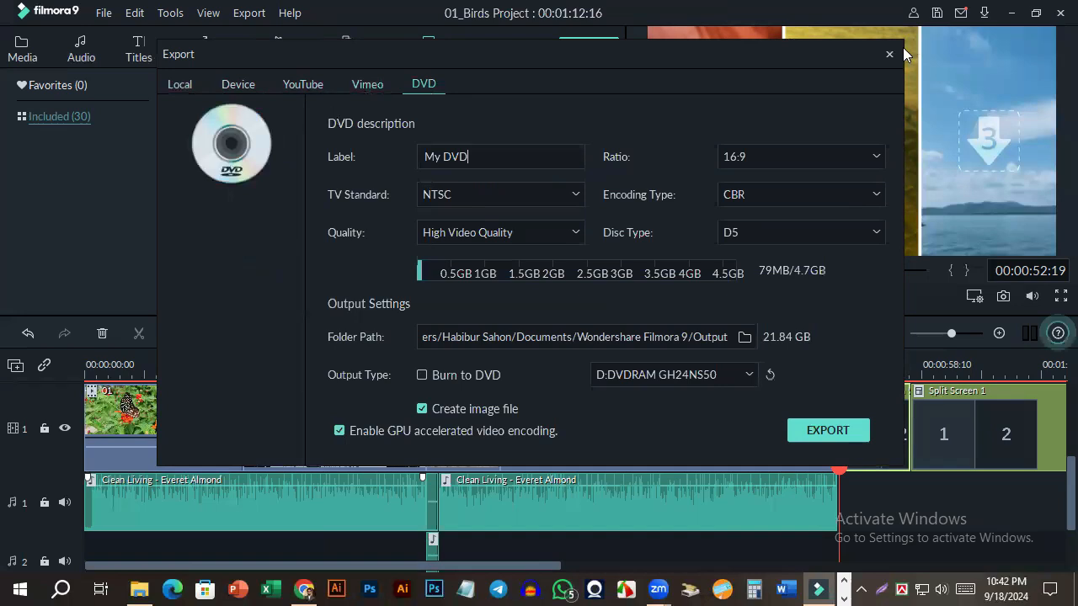
pyautogui.click(368, 84)
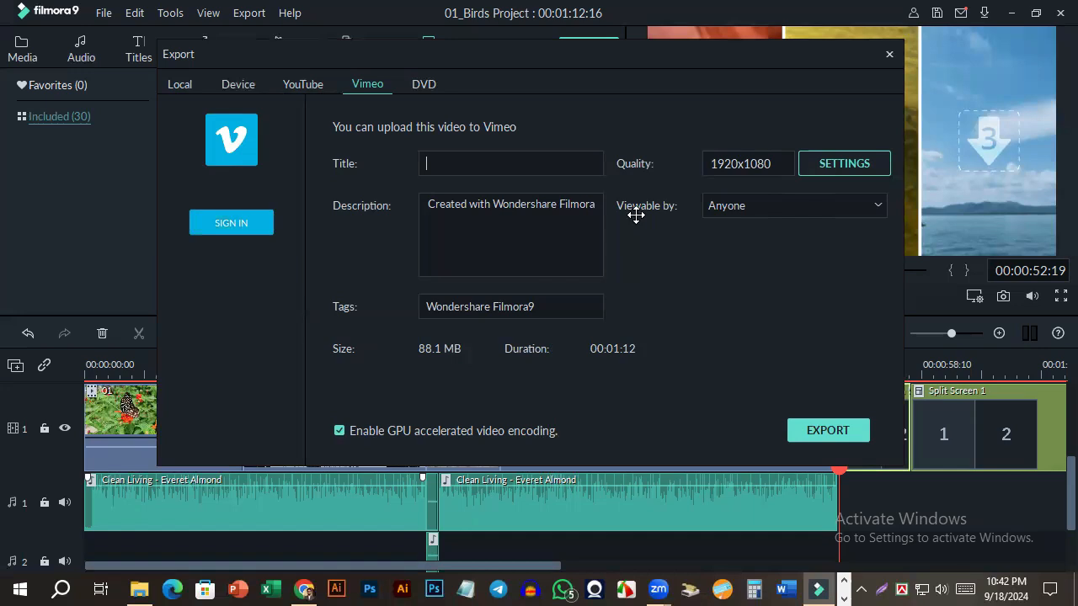
pyautogui.press('Escape')
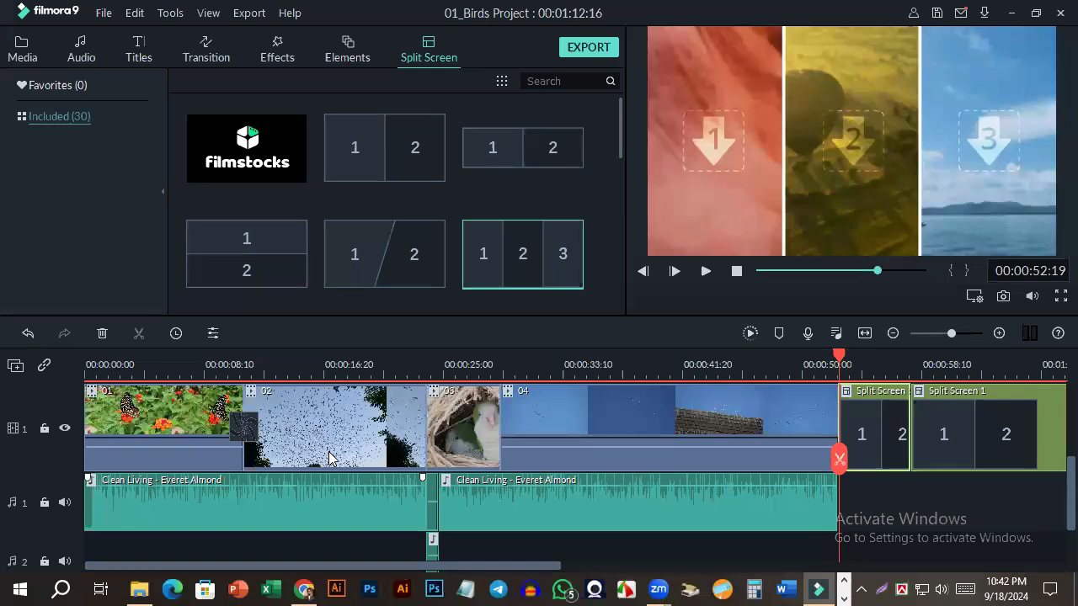
pyautogui.scroll(-2, 328, 452)
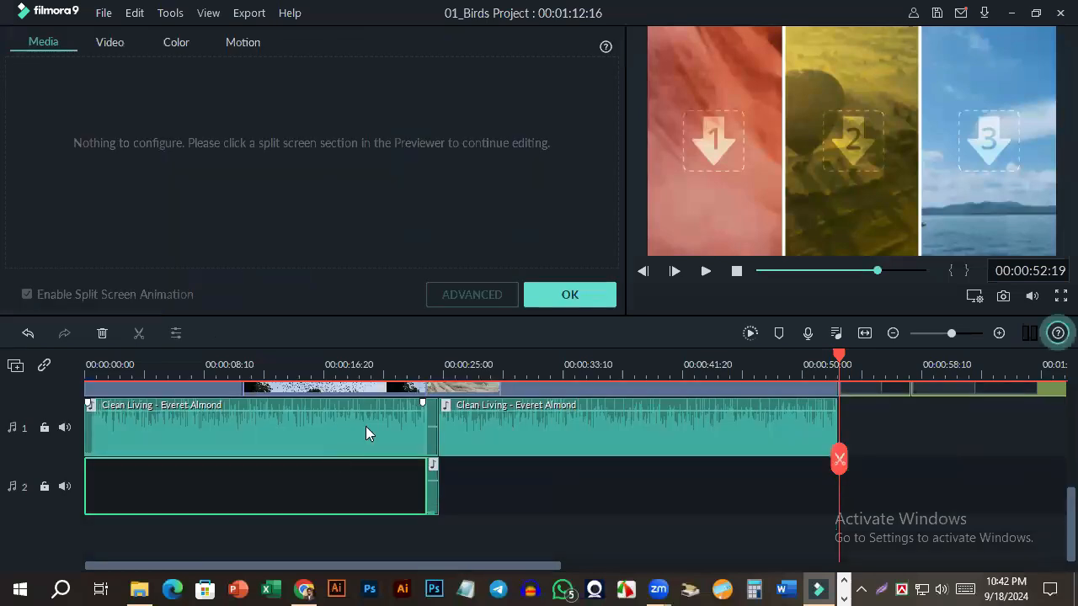